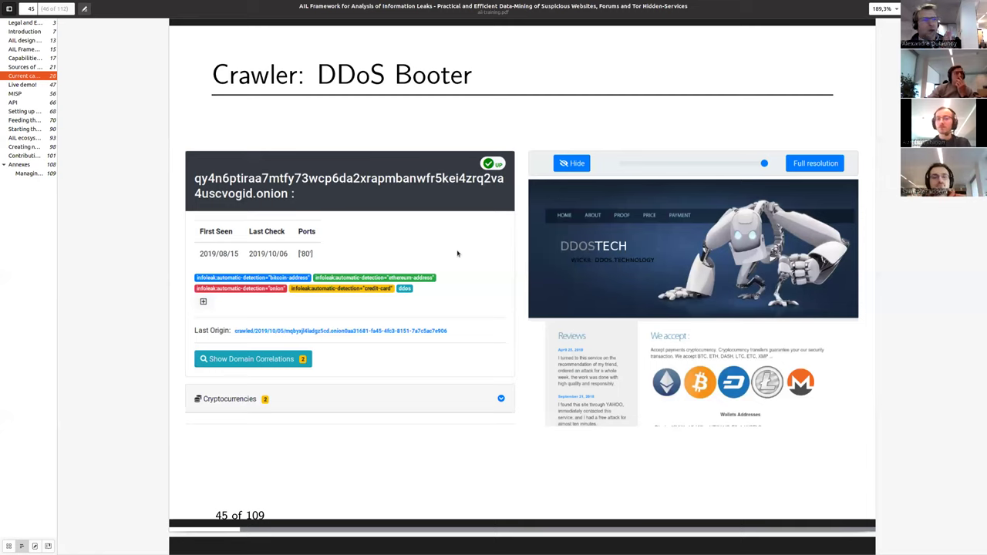
# Advance the slides past the DDoS booter and the correlation graph to the "Live demo!" slide
pyautogui.scroll(-1, 447, 252)
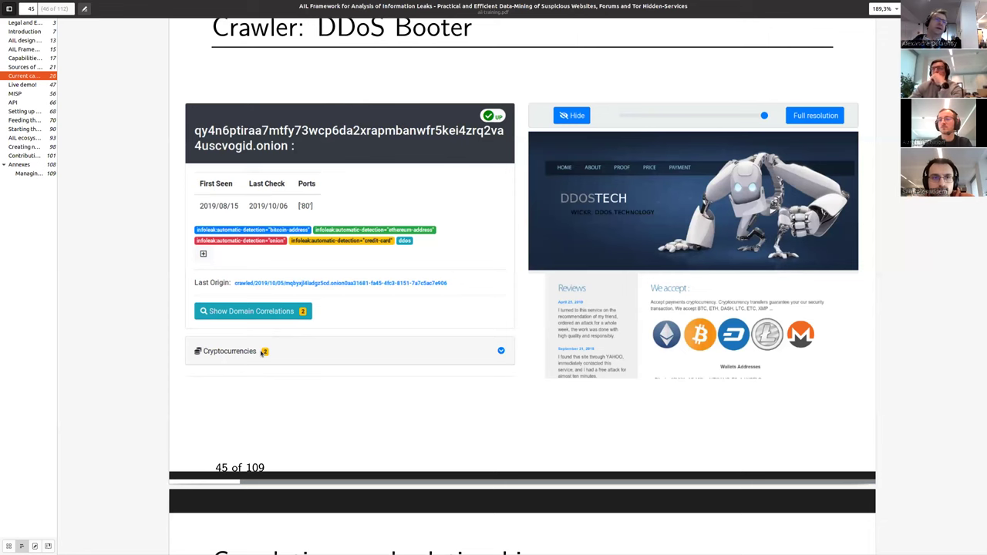
pyautogui.scroll(-5, 305, 320)
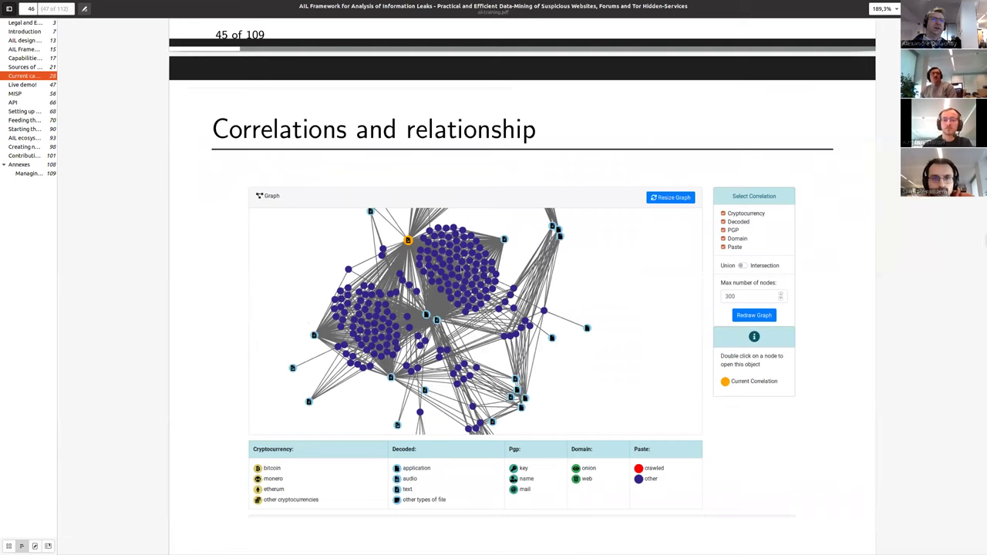
pyautogui.scroll(-4, 389, 435)
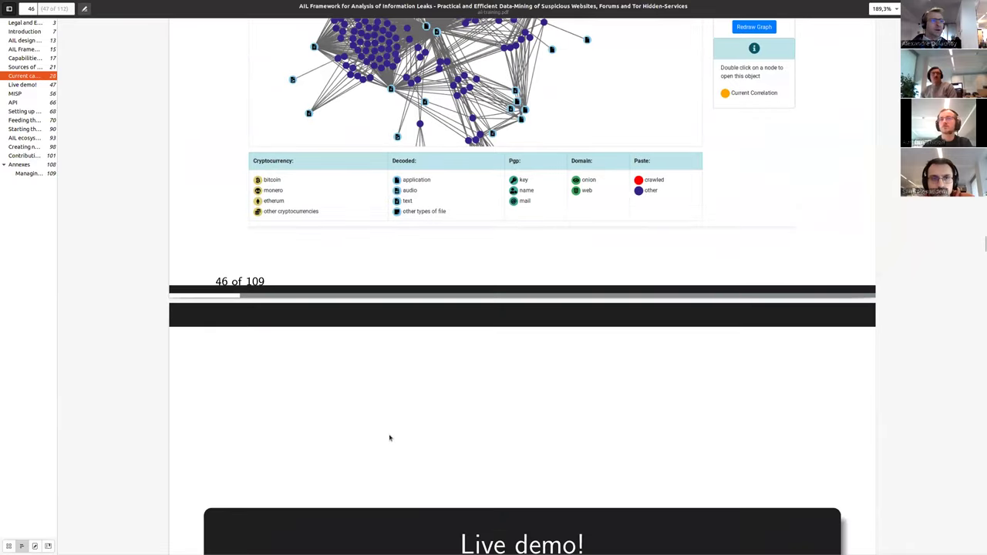
pyautogui.scroll(-4, 389, 438)
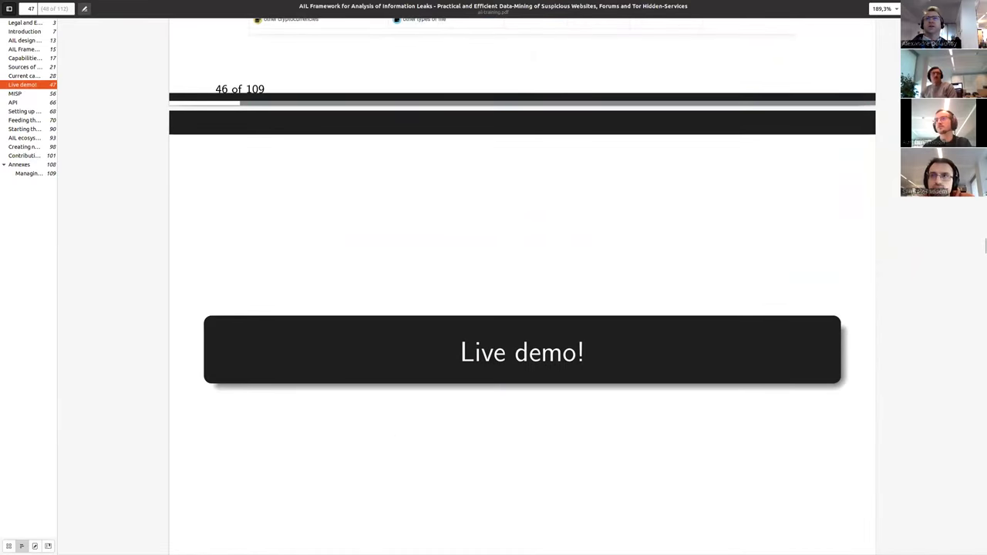
pyautogui.hotkey('alt', 'Tab')
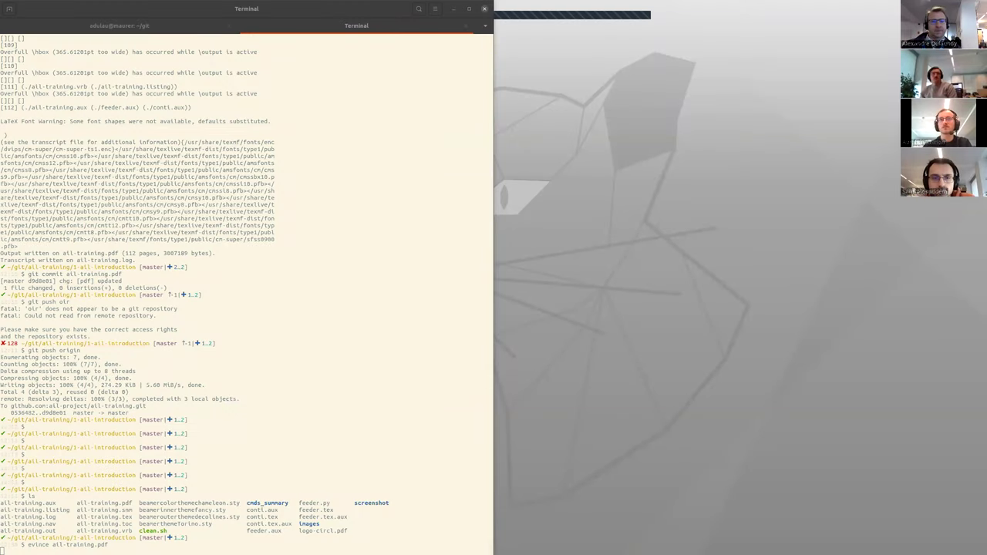
pyautogui.hotkey('alt', 'Tab')
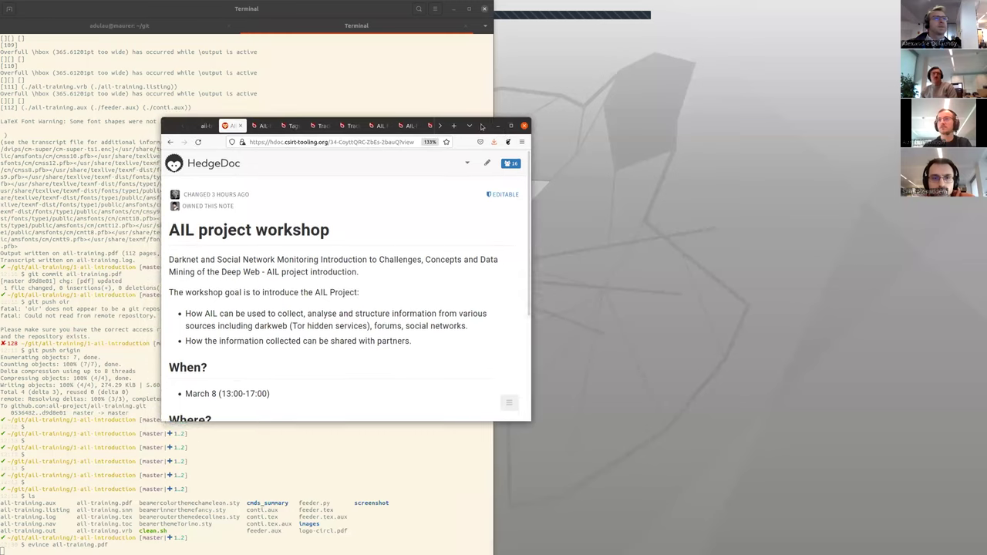
pyautogui.press('super+Up')
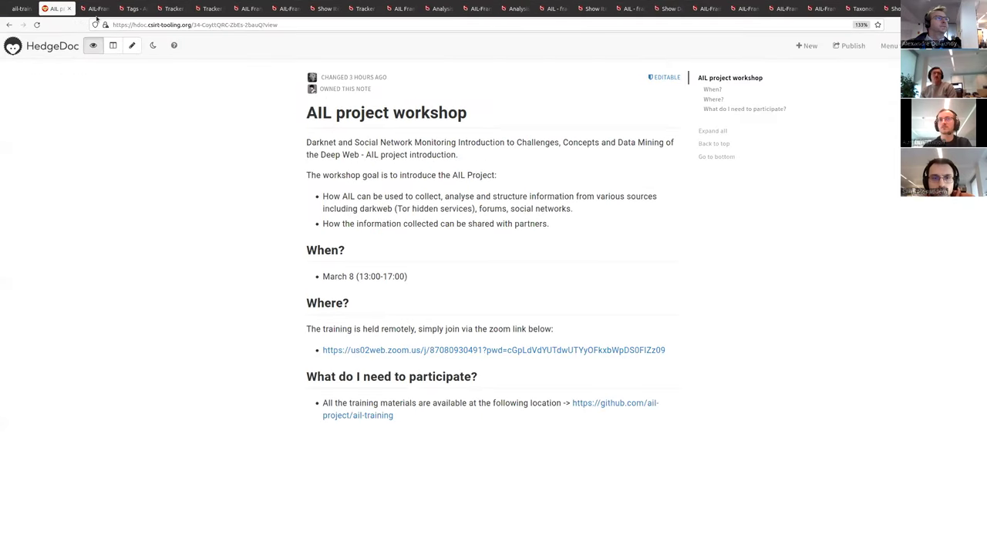
pyautogui.click(94, 8)
pyautogui.moveTo(173, 24); pyautogui.dragTo(368, 66)
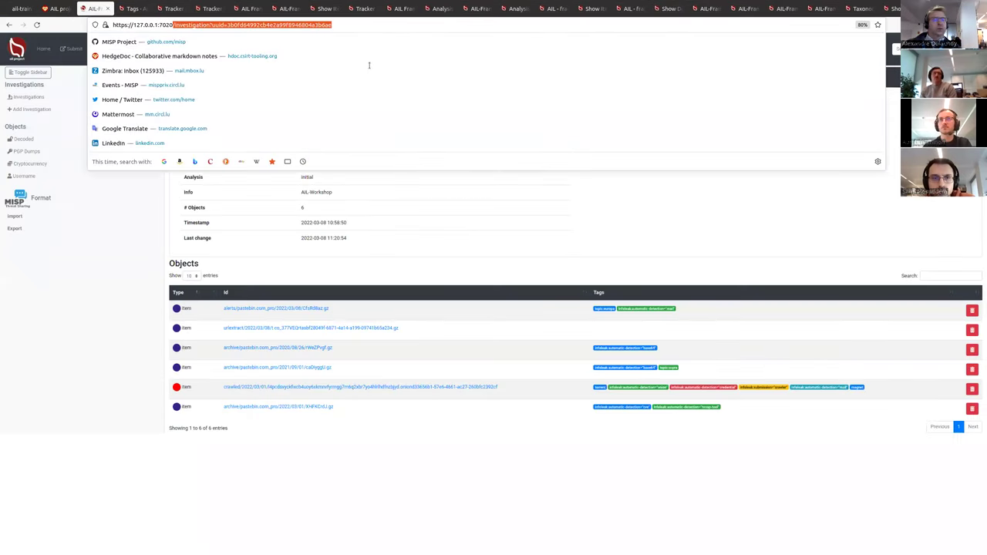
pyautogui.press('BackSpace')
pyautogui.press('Return')
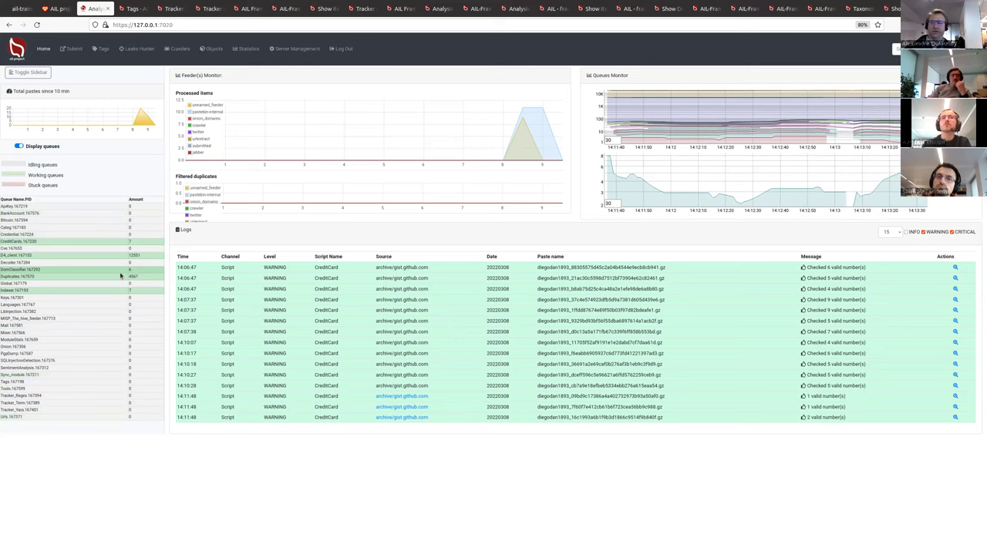
# Open the item submission form and add the taxonomy tag circl:topic="medical"
pyautogui.click(72, 48)
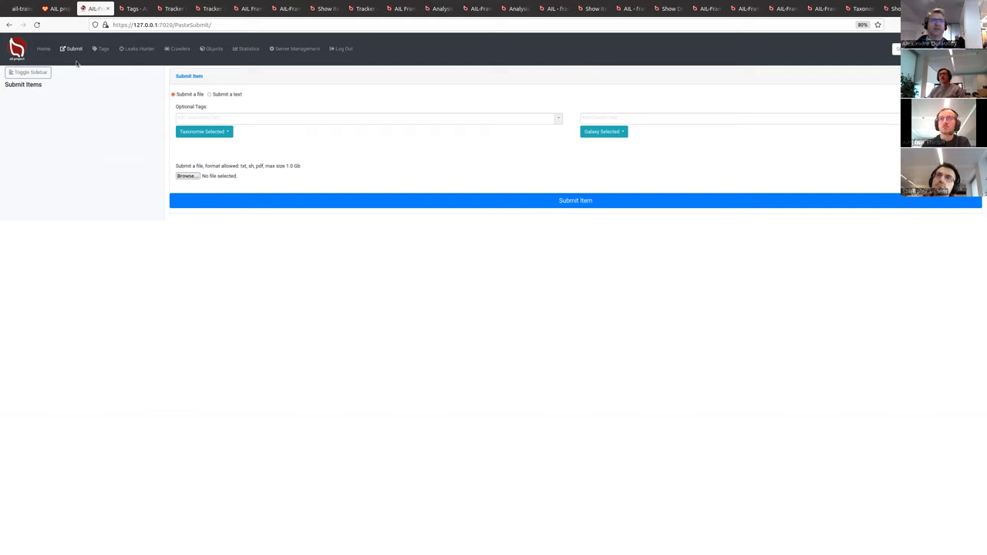
pyautogui.click(544, 116)
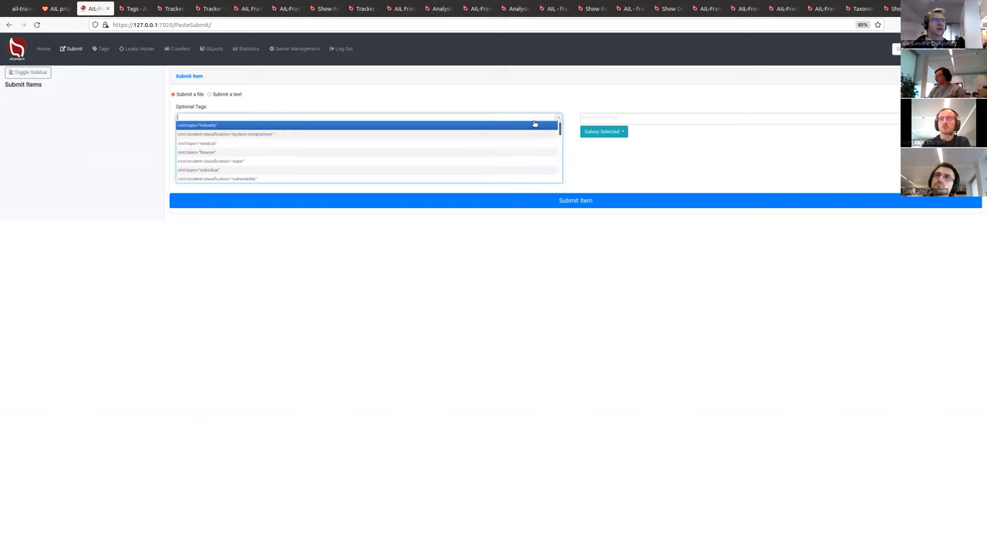
pyautogui.click(420, 144)
pyautogui.click(580, 152)
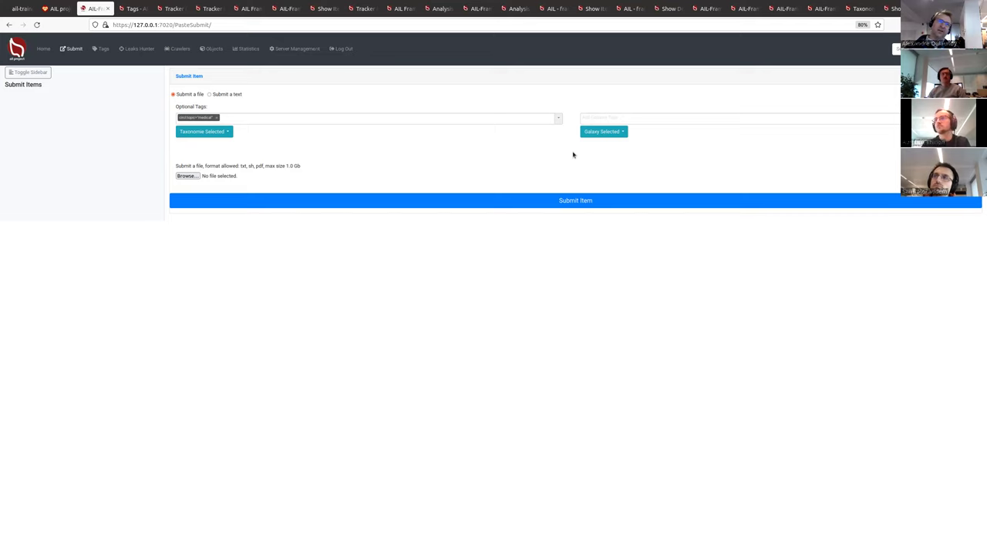
# Add the threat-actor galaxy tag "Pirate Panda" to the item being submitted
pyautogui.click(667, 117)
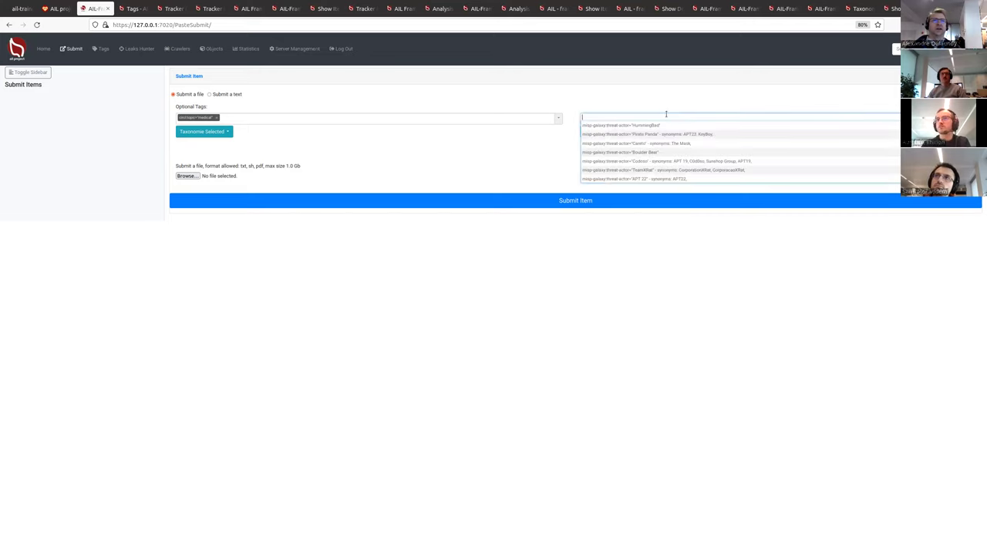
pyautogui.click(665, 135)
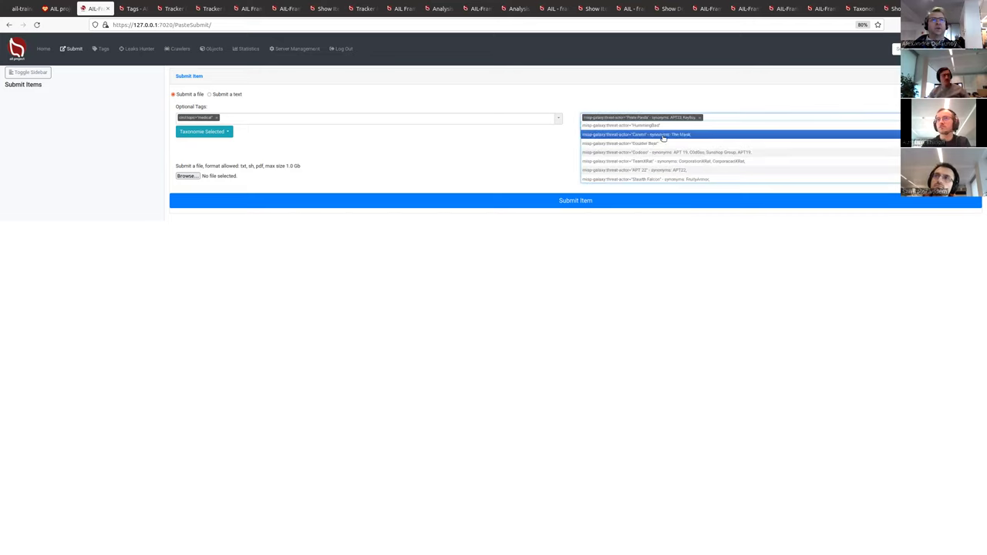
pyautogui.click(543, 147)
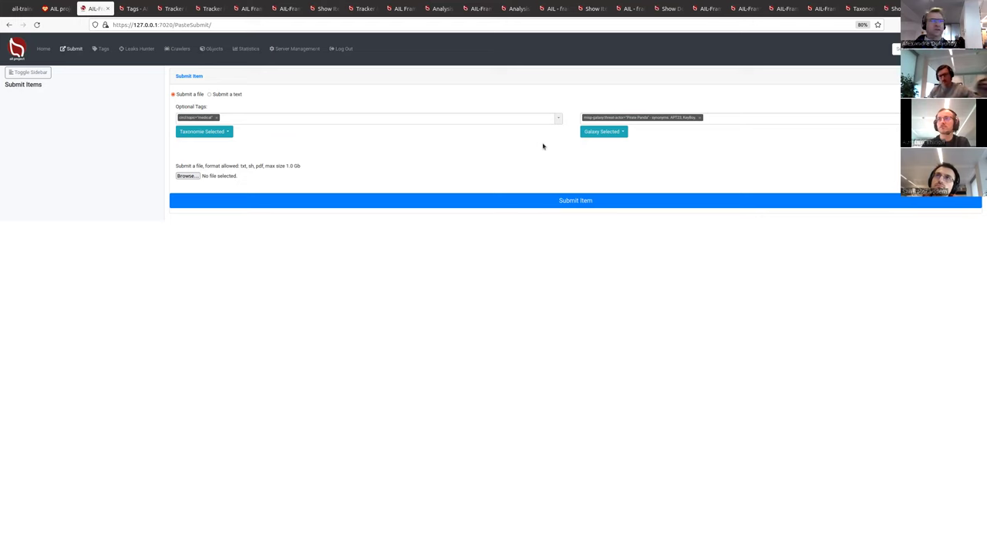
# View the file picker without choosing a file, and switch the submission to text entry with the text area ready for input
pyautogui.click(186, 176)
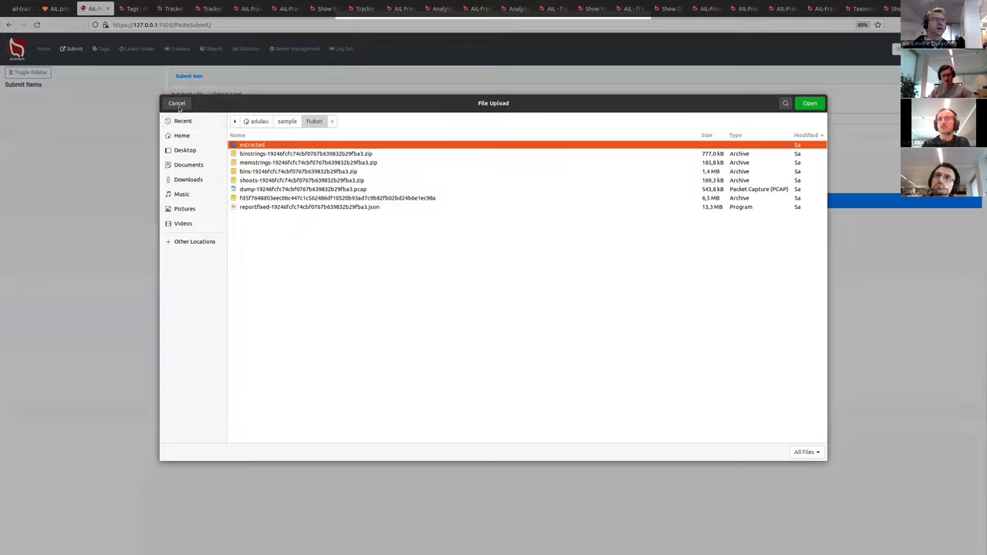
pyautogui.click(176, 103)
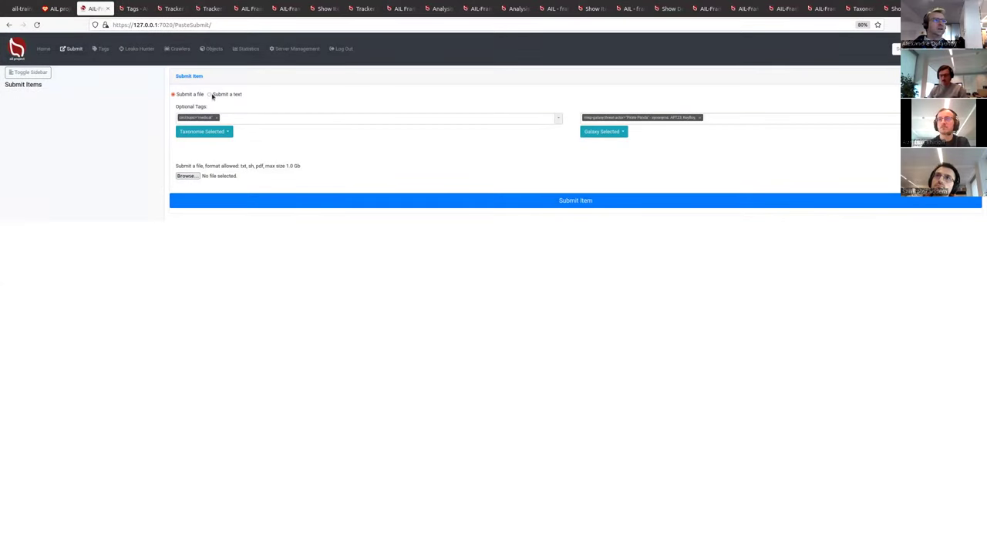
pyautogui.click(209, 95)
pyautogui.click(280, 252)
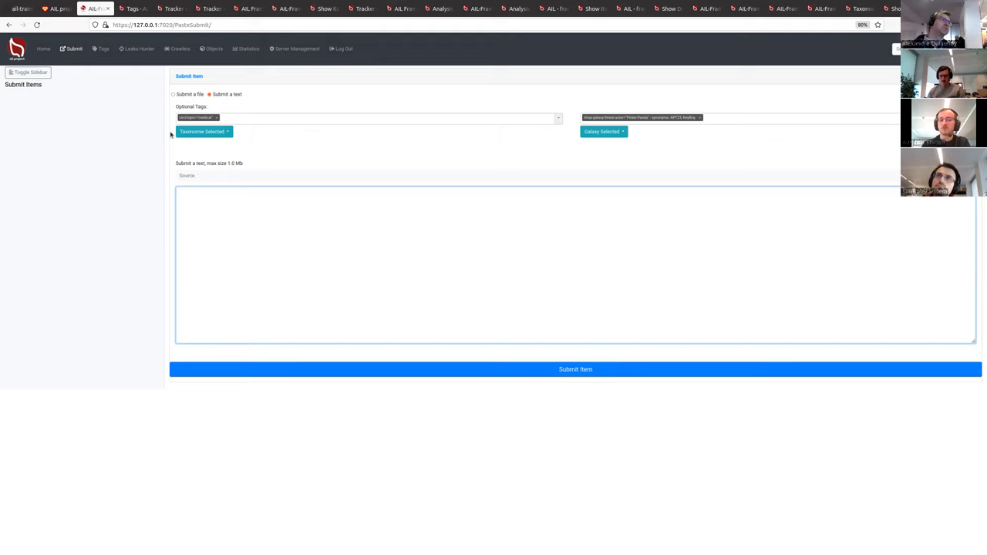
# Run the quick tag search for credentials and open the urlextract item whose name starts with t.co_yssYAKDPqVf
pyautogui.click(102, 49)
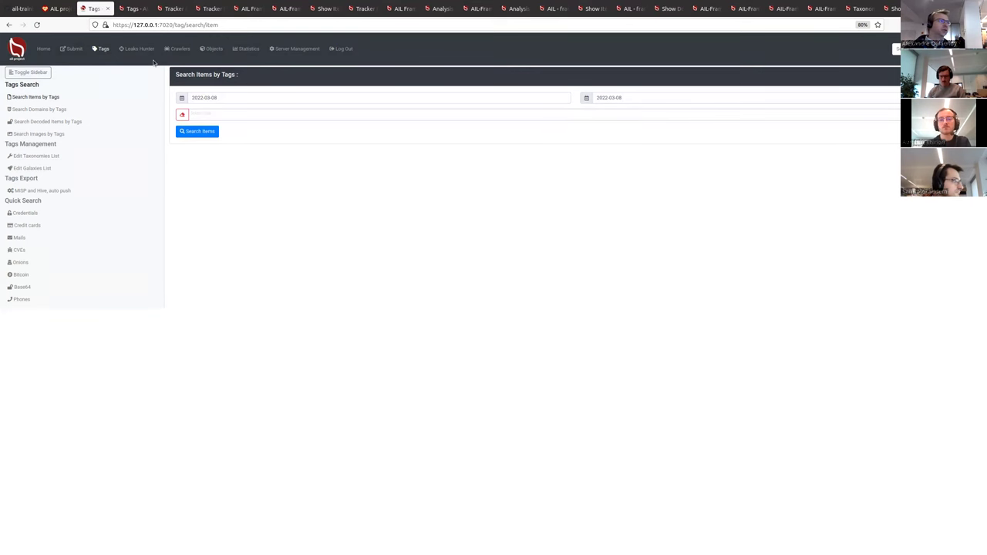
pyautogui.click(23, 213)
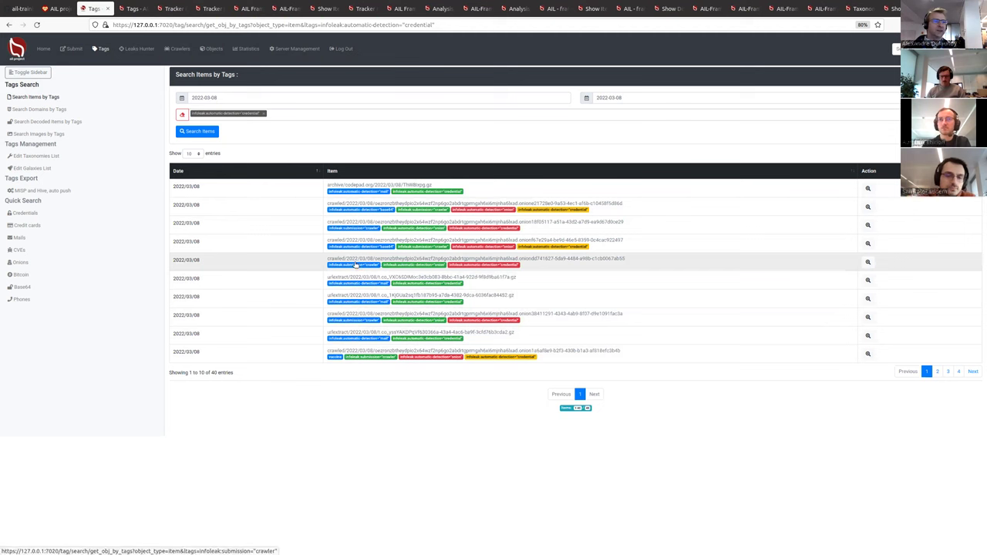
pyautogui.click(347, 333)
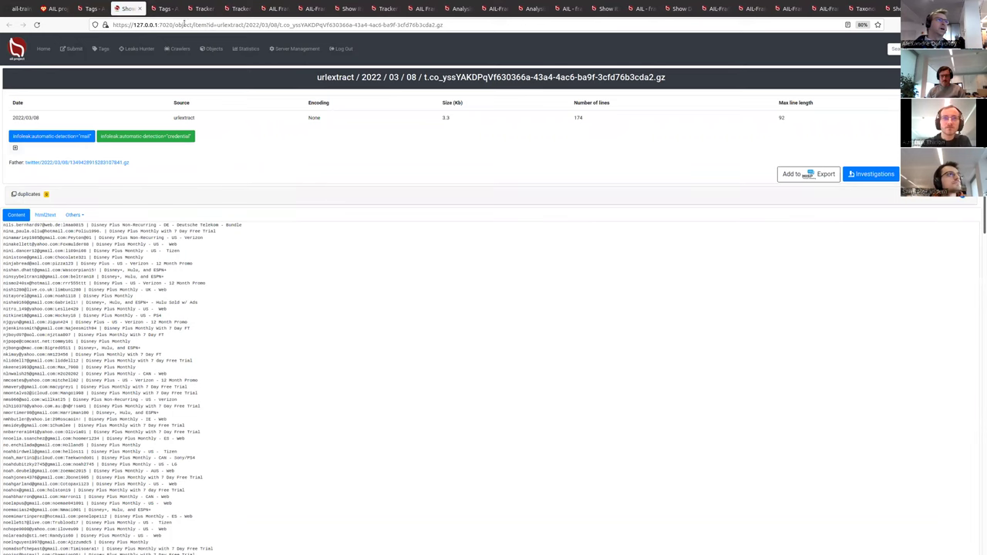
pyautogui.click(90, 9)
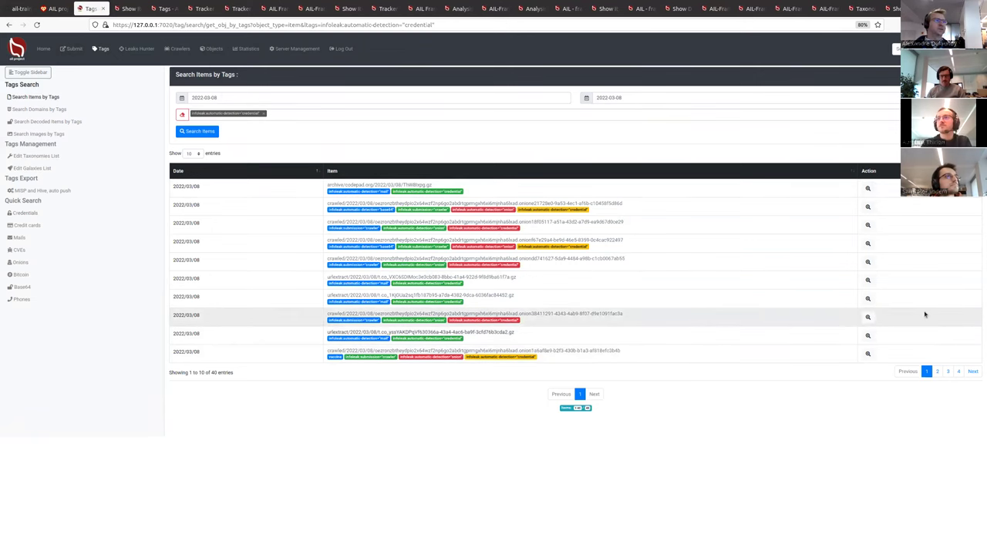
pyautogui.click(127, 9)
# Examine the leaked account entries in the item's content against its mail and credential tags
pyautogui.moveTo(227, 392); pyautogui.dragTo(3, 228)
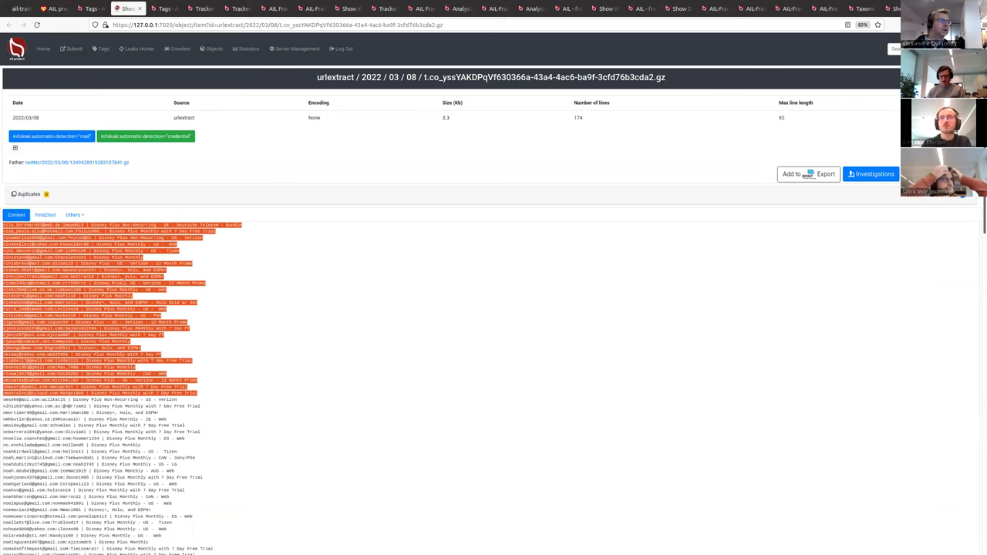
pyautogui.click(127, 276)
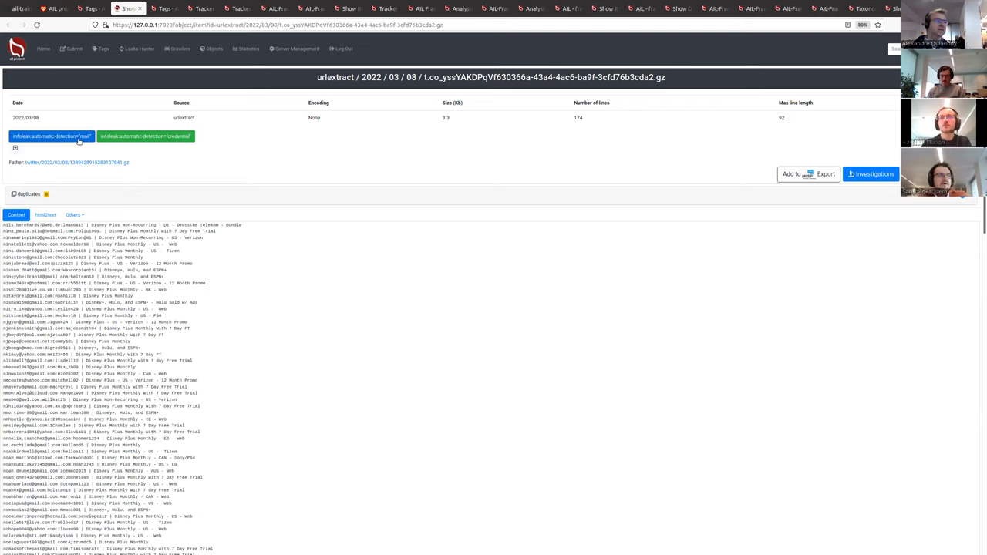
pyautogui.moveTo(50, 360); pyautogui.dragTo(2, 360)
pyautogui.click(94, 332)
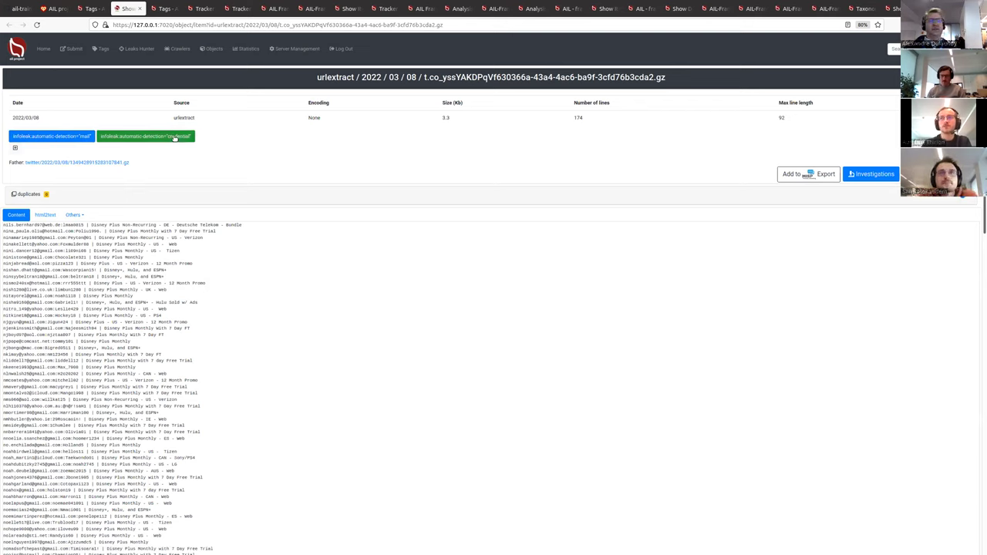
pyautogui.moveTo(79, 368); pyautogui.dragTo(5, 369)
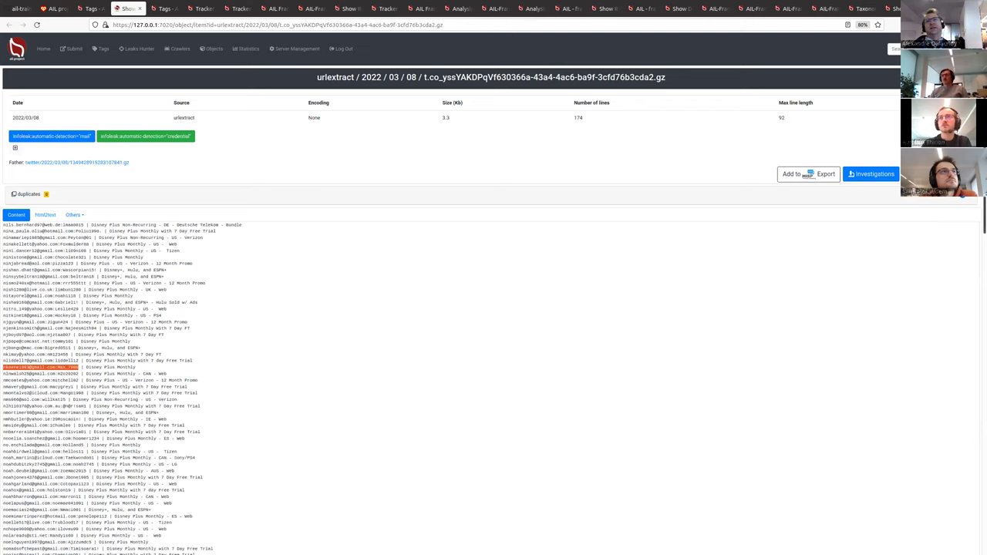
pyautogui.click(729, 216)
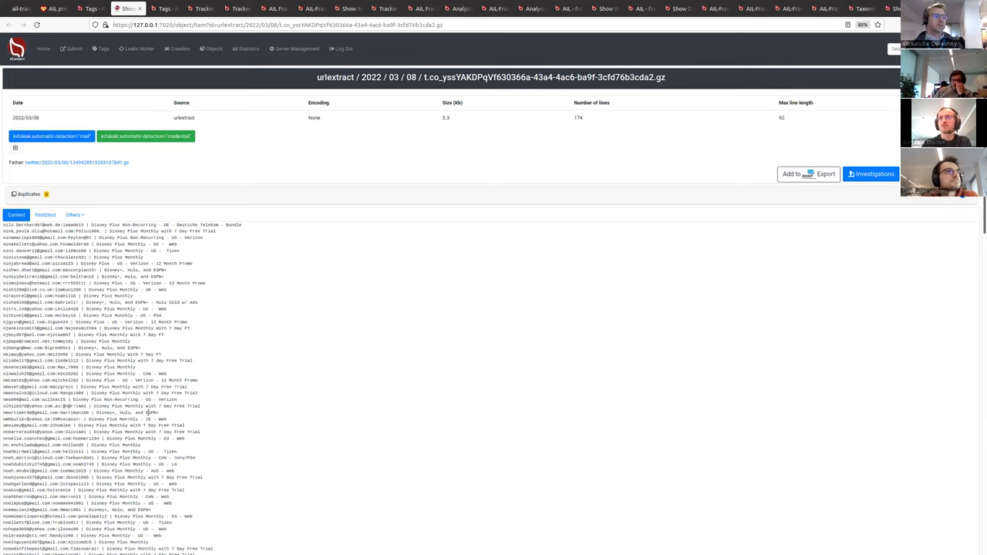
pyautogui.scroll(-5, 216, 353)
pyautogui.scroll(5, 224, 324)
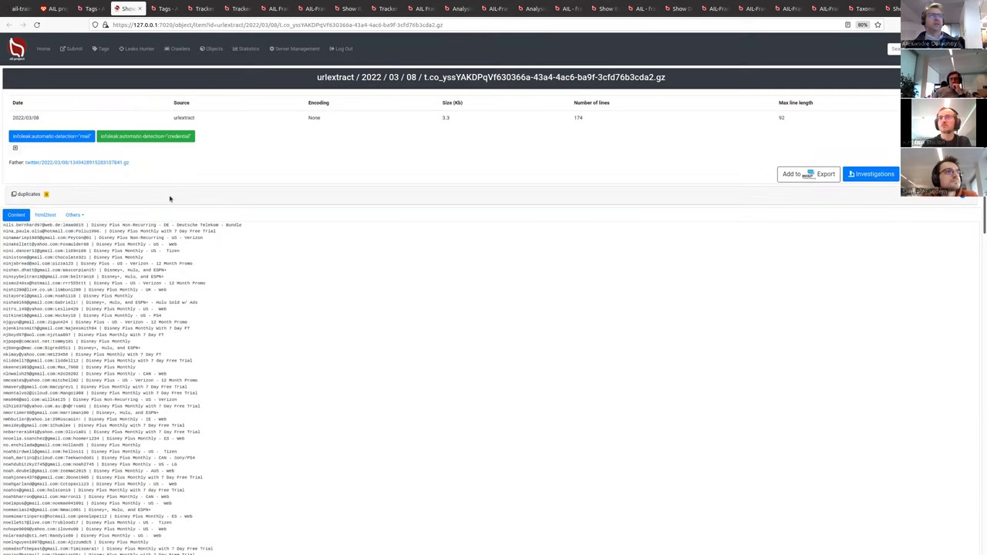
# Open the item's father from Twitter and examine the tweet text that links to the leak
pyautogui.click(111, 164)
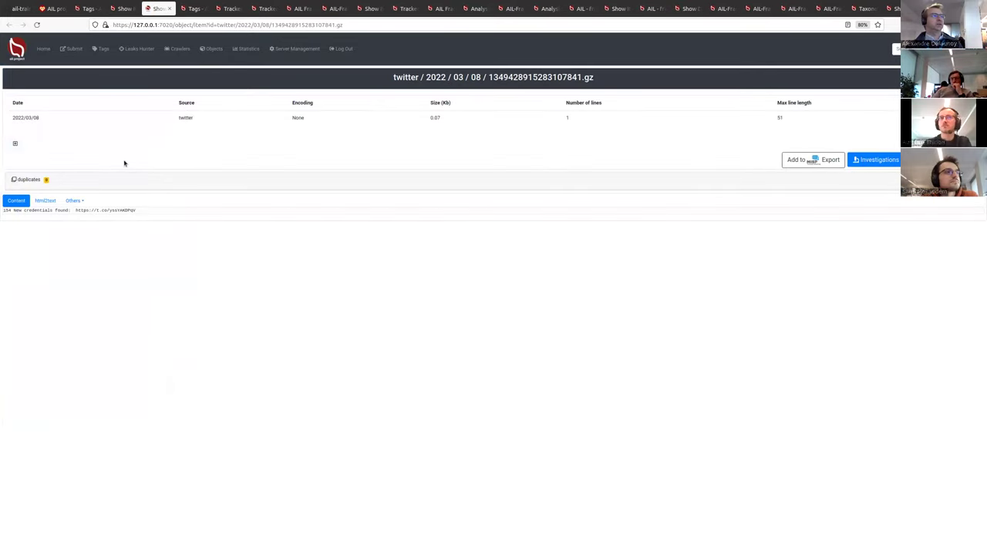
pyautogui.moveTo(4, 210); pyautogui.dragTo(68, 208)
pyautogui.click(134, 206)
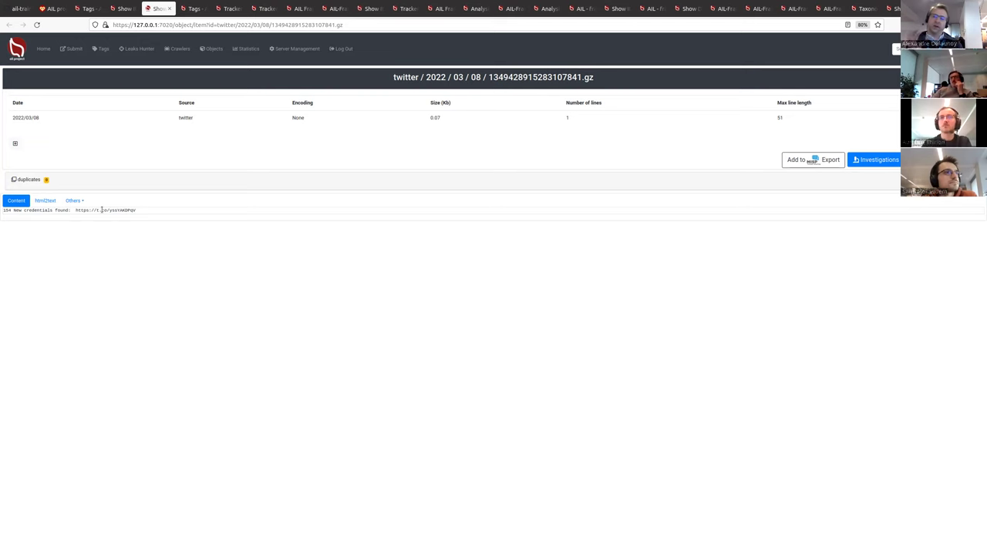
# Go back to the tag search results and list the items tagged as credit cards
pyautogui.click(123, 9)
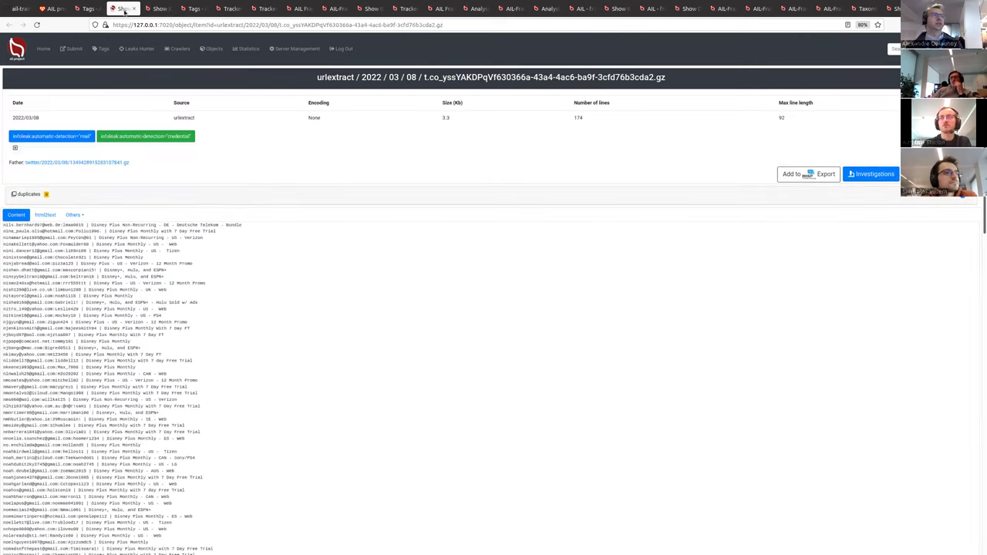
pyautogui.click(87, 9)
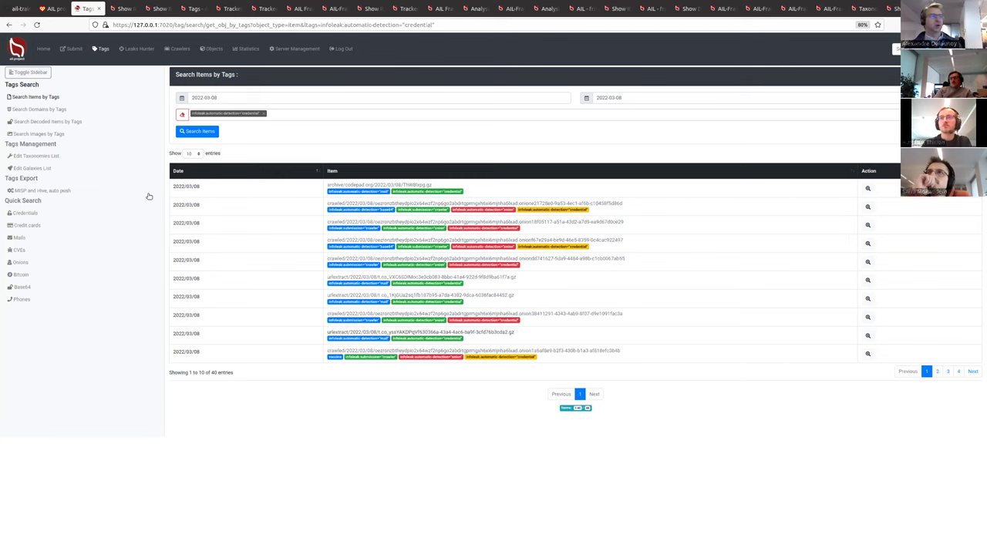
pyautogui.click(31, 225)
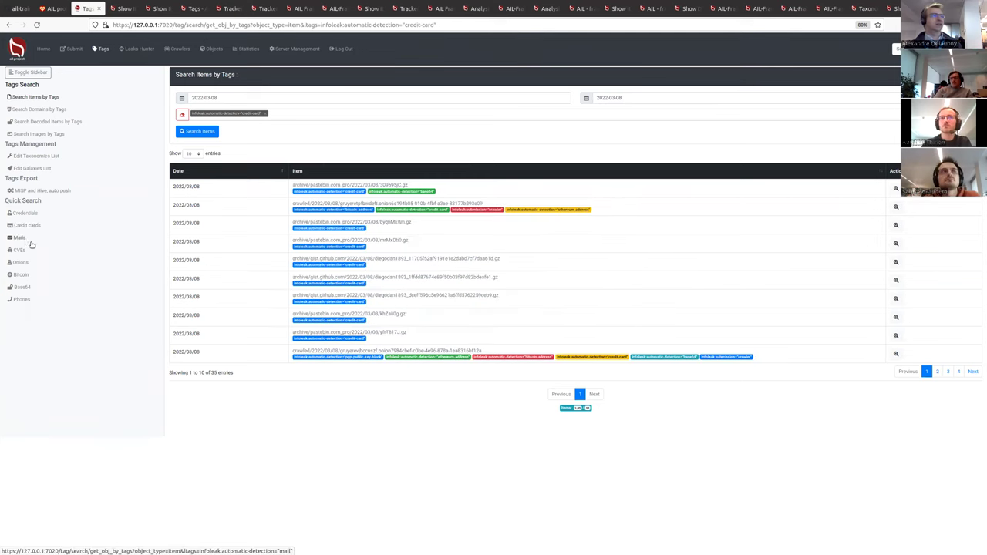
# List the items tagged as mails and those tagged as CVEs, and open the crawled item in the CVE results
pyautogui.click(20, 239)
pyautogui.click(21, 251)
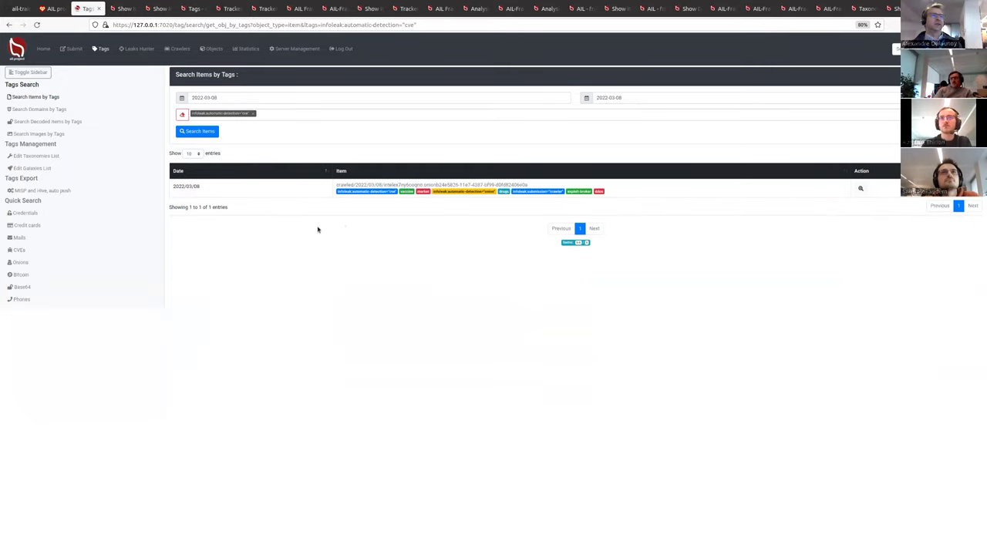
pyautogui.click(414, 186)
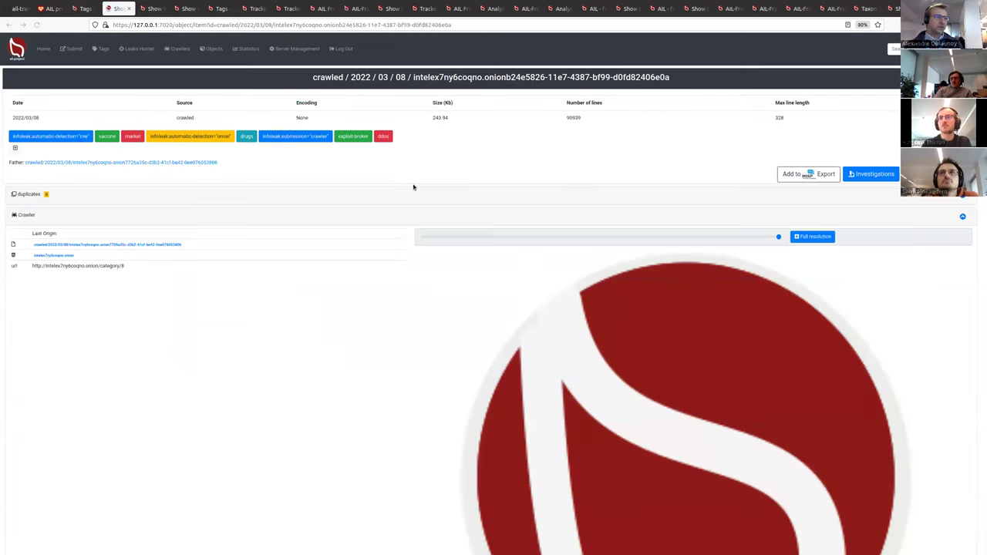
# Examine the crawled item's screenshot area and HTML content listing forum topics, and return to its tags
pyautogui.scroll(-3, 320, 202)
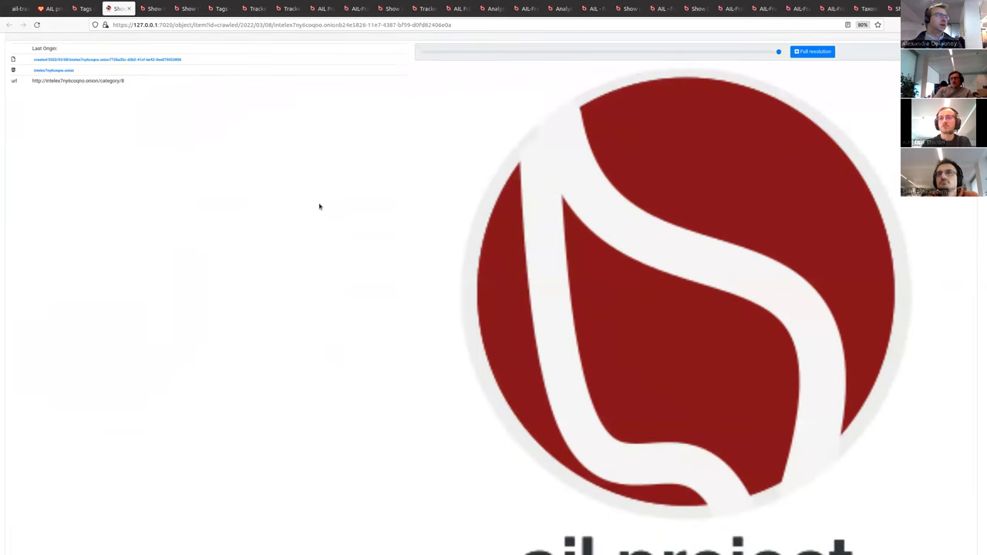
pyautogui.scroll(-3, 316, 210)
pyautogui.scroll(-15, 316, 210)
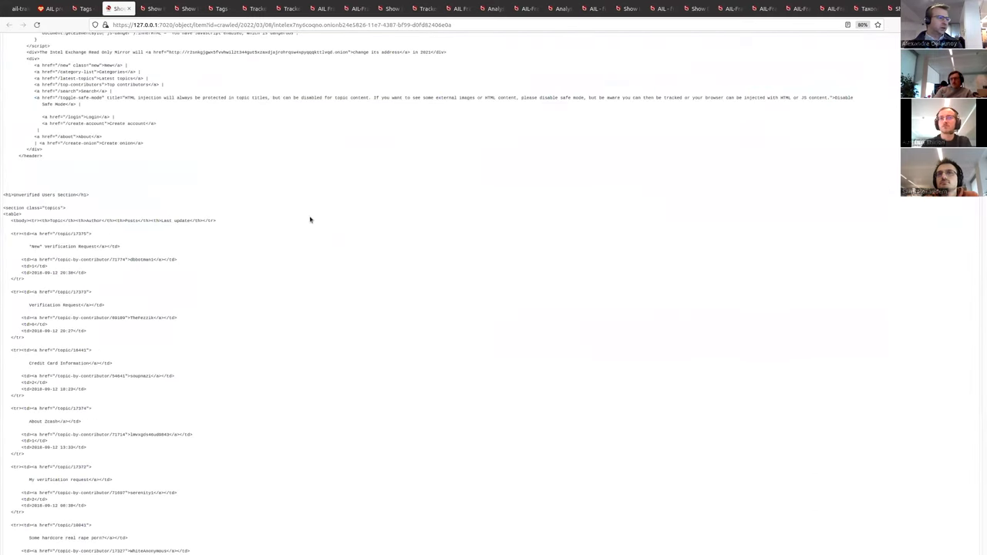
pyautogui.scroll(15, 312, 222)
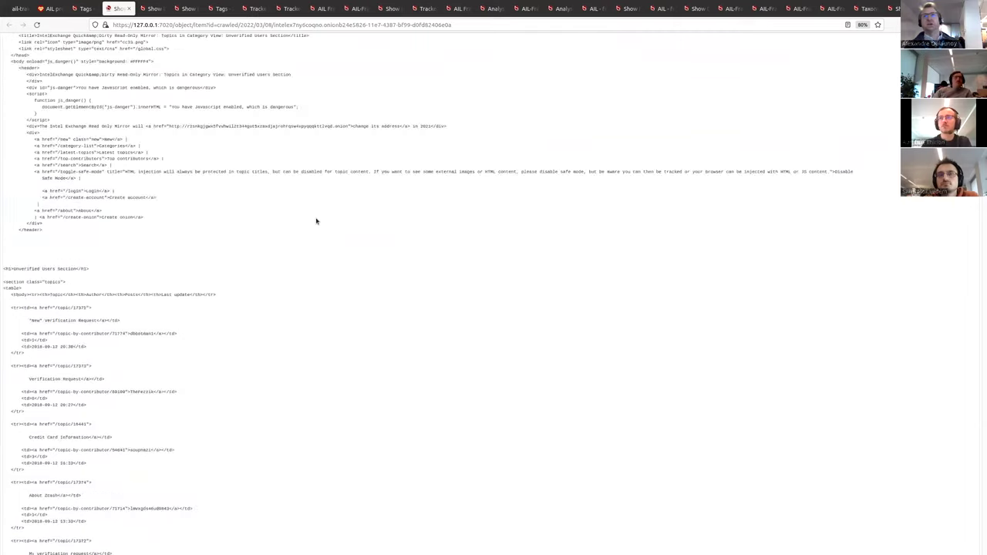
pyautogui.scroll(5, 315, 221)
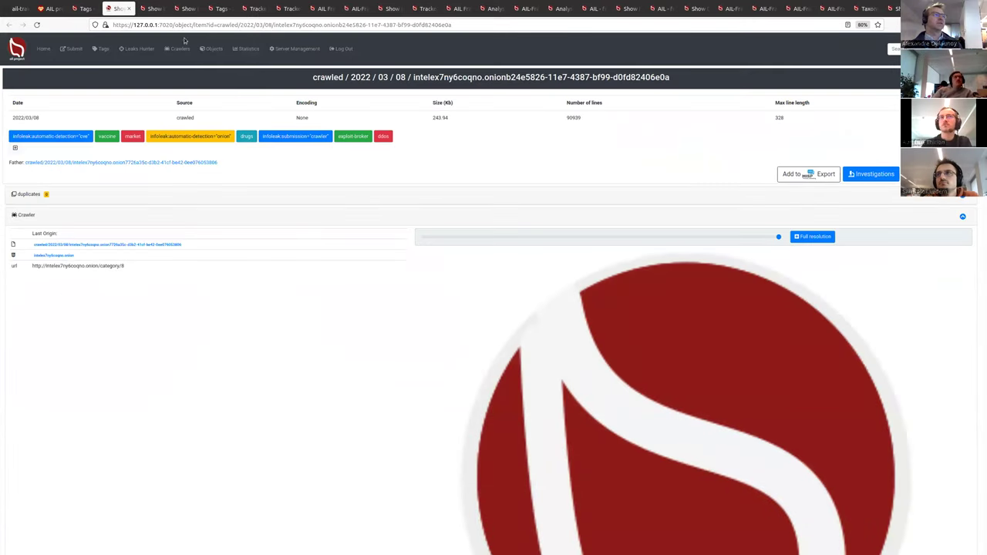
# Return to the tag search, browse pages 4, 5 and 3 of the items tagged as onions, and list the Bitcoin-tagged items
pyautogui.click(131, 9)
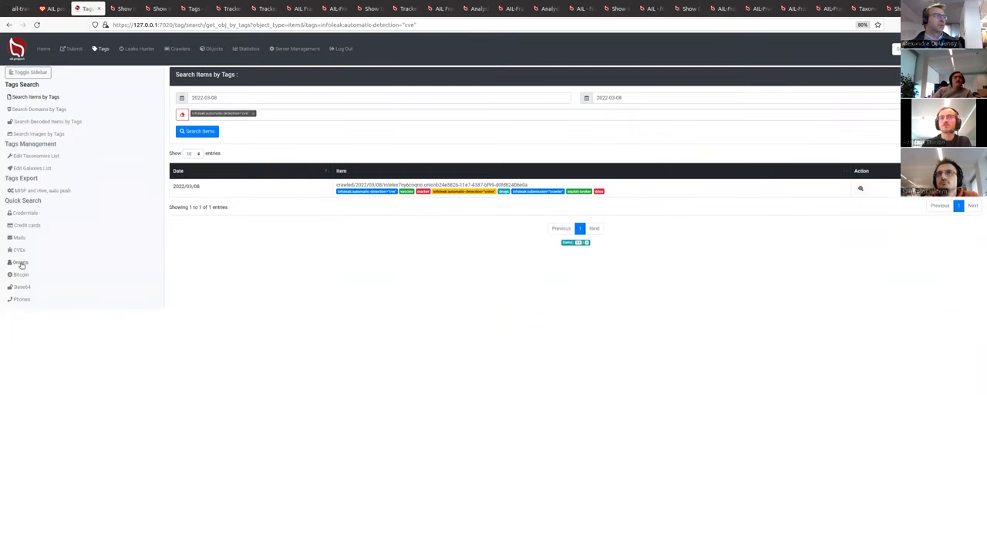
pyautogui.click(28, 263)
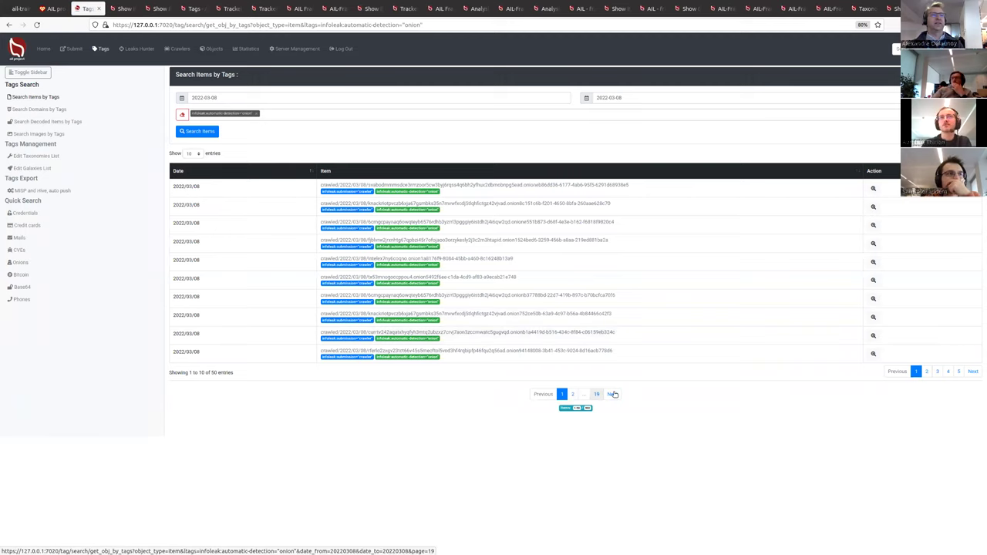
pyautogui.click(949, 371)
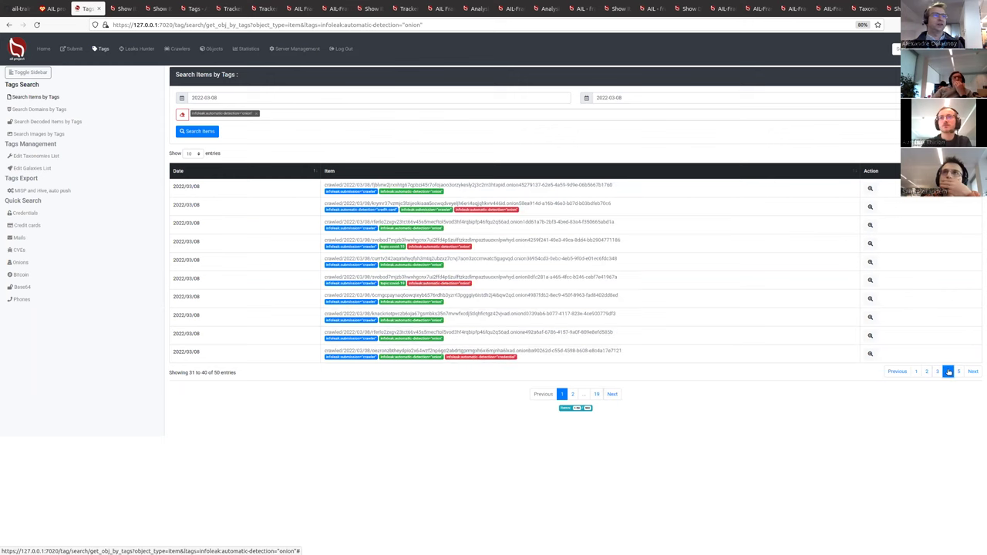
pyautogui.click(959, 372)
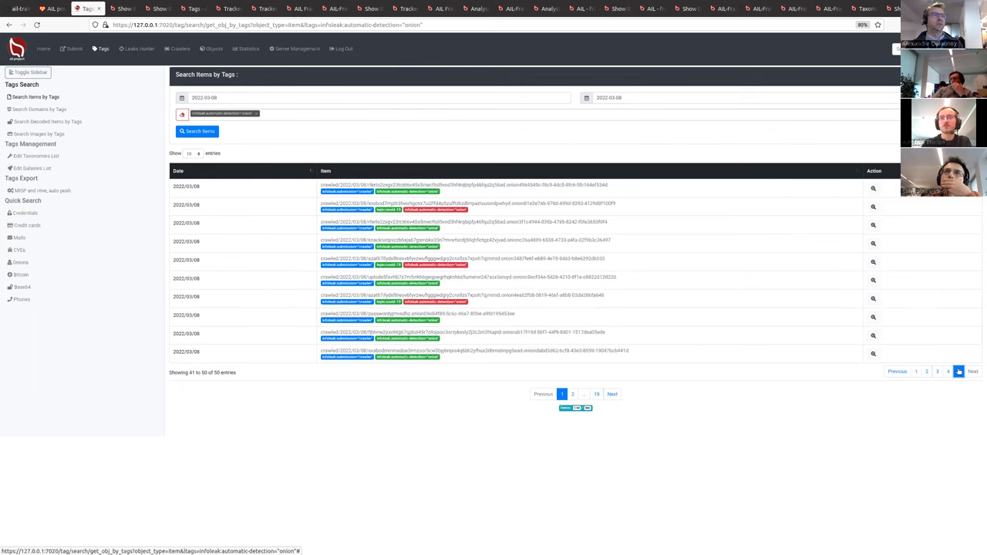
pyautogui.click(938, 371)
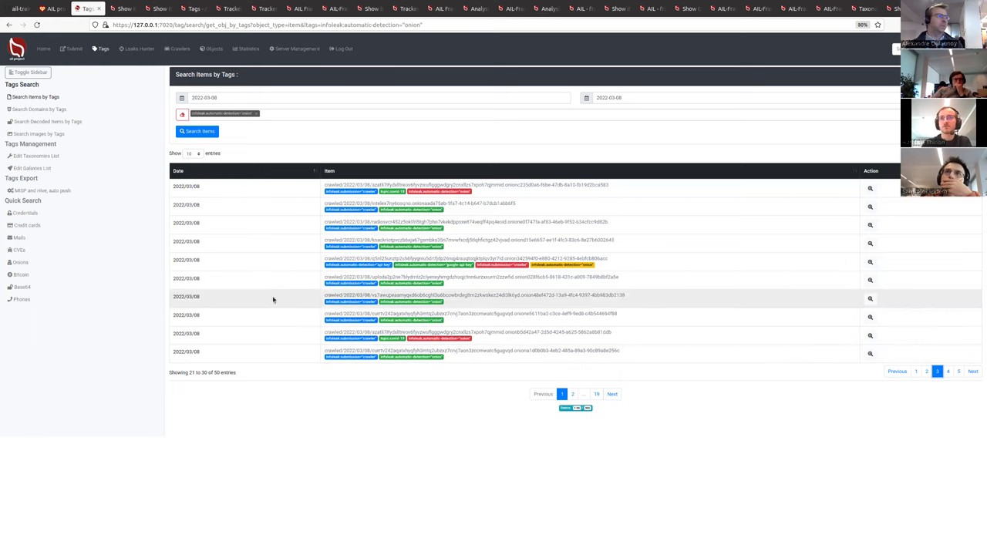
pyautogui.click(20, 275)
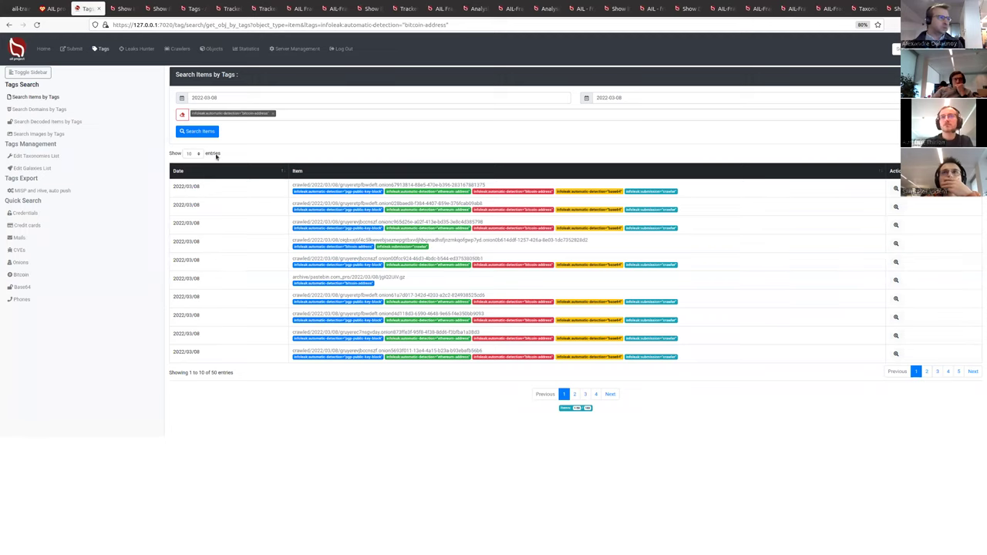
# View the tag search forms for images, decoded items and domains, then check the taxonomies list and go back
pyautogui.click(66, 134)
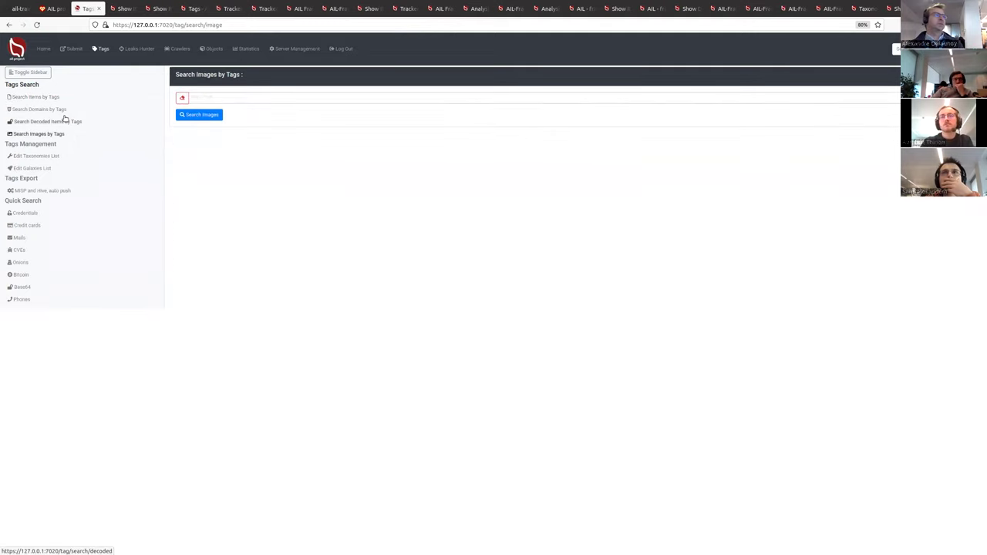
pyautogui.click(68, 122)
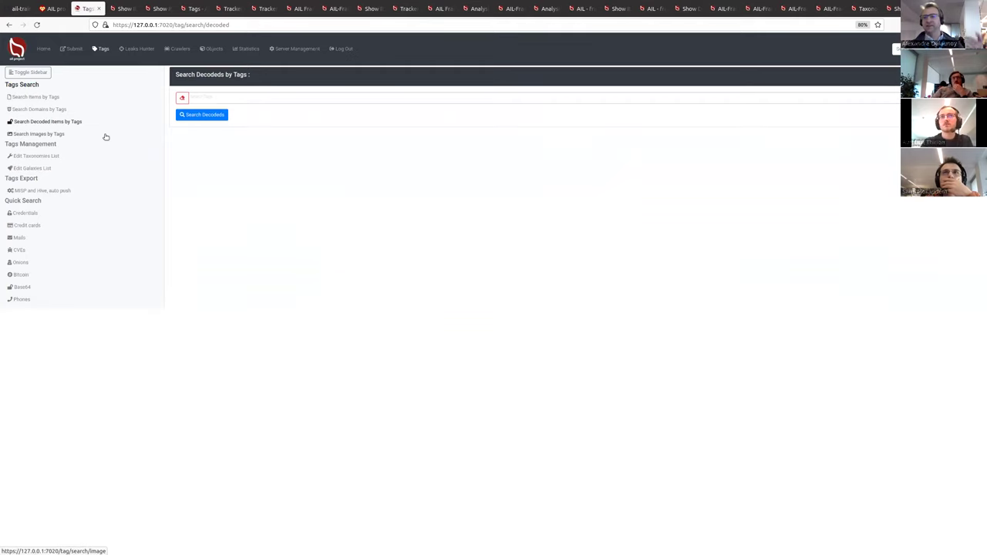
pyautogui.click(51, 111)
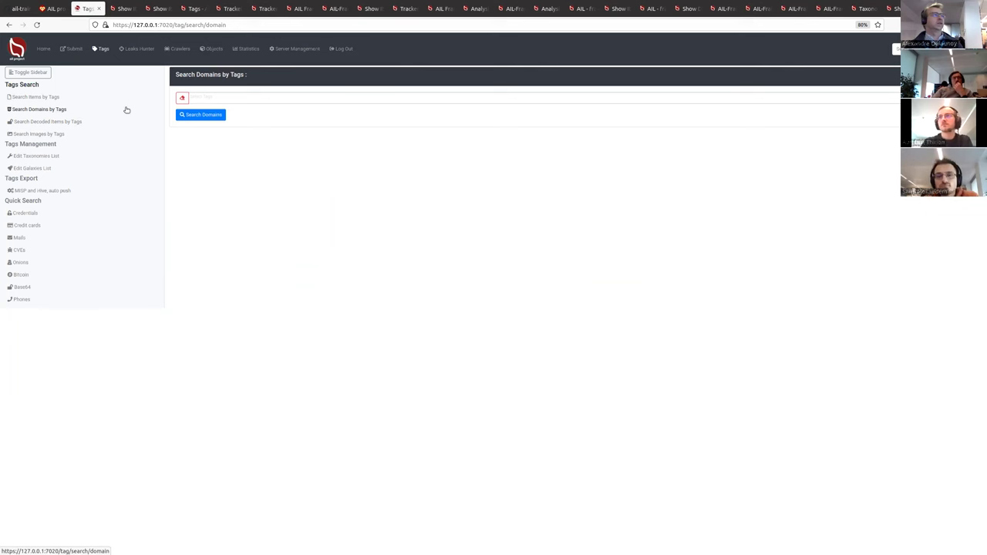
pyautogui.click(59, 156)
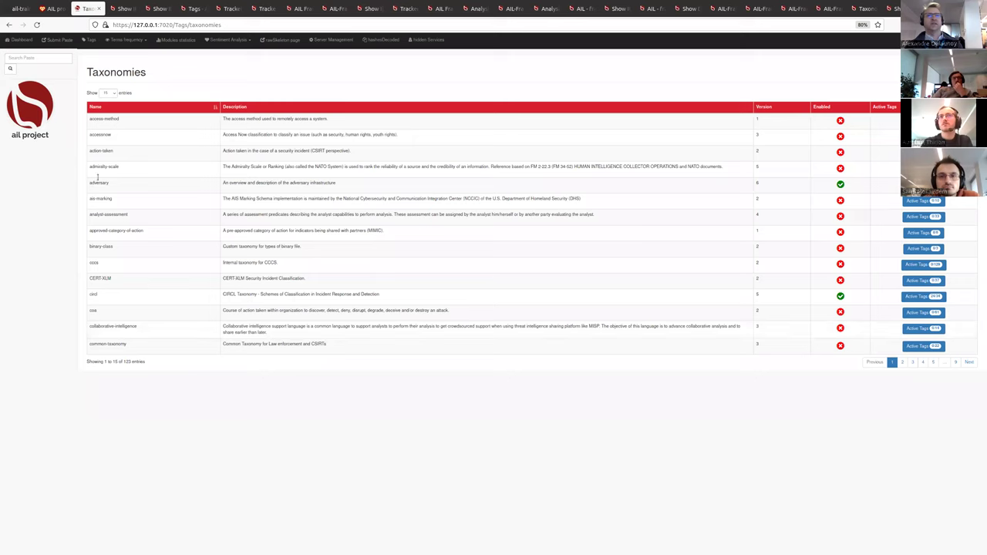
pyautogui.click(7, 25)
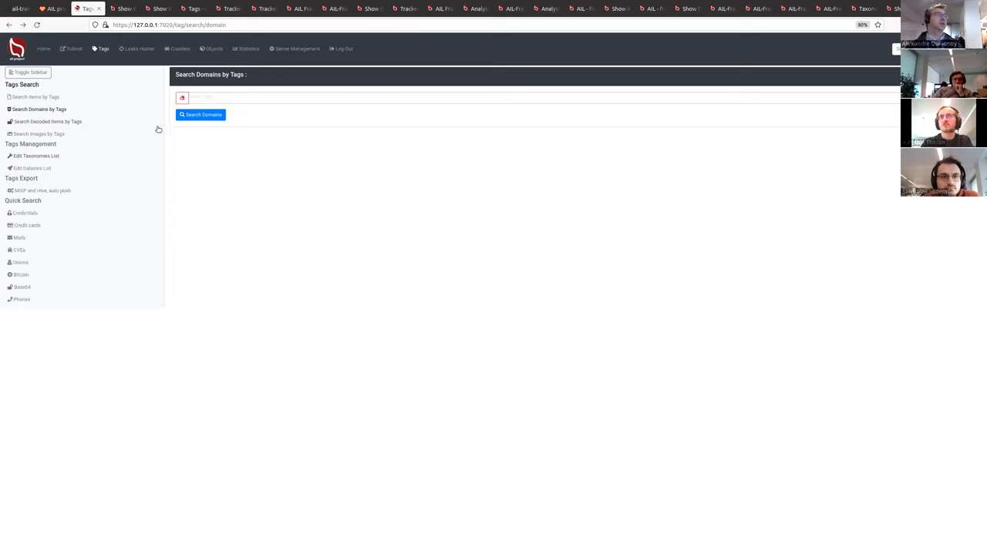
# Open the global php_obfuscation YARA tracker and search its tracked items from 2020-08-13 to 2022-03-08
pyautogui.click(146, 50)
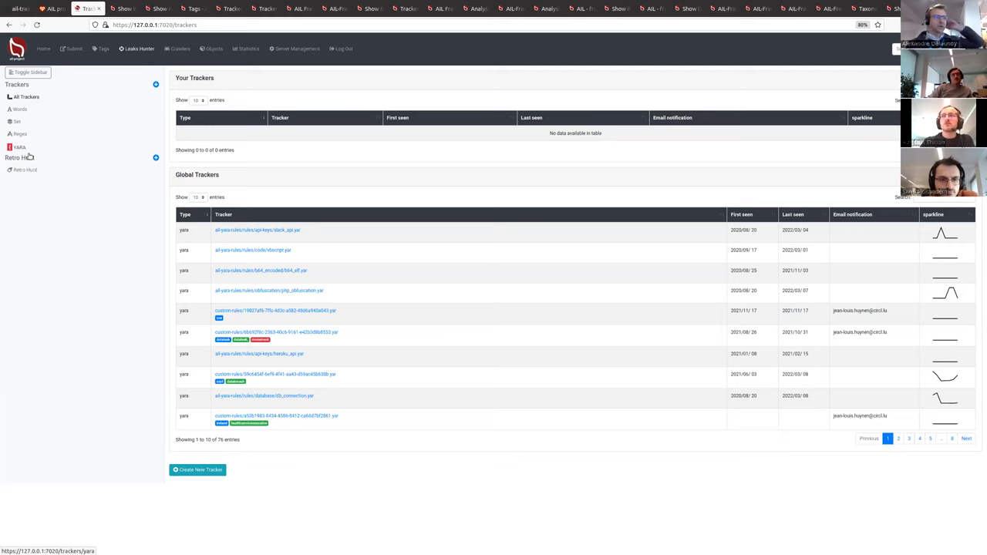
pyautogui.click(307, 290)
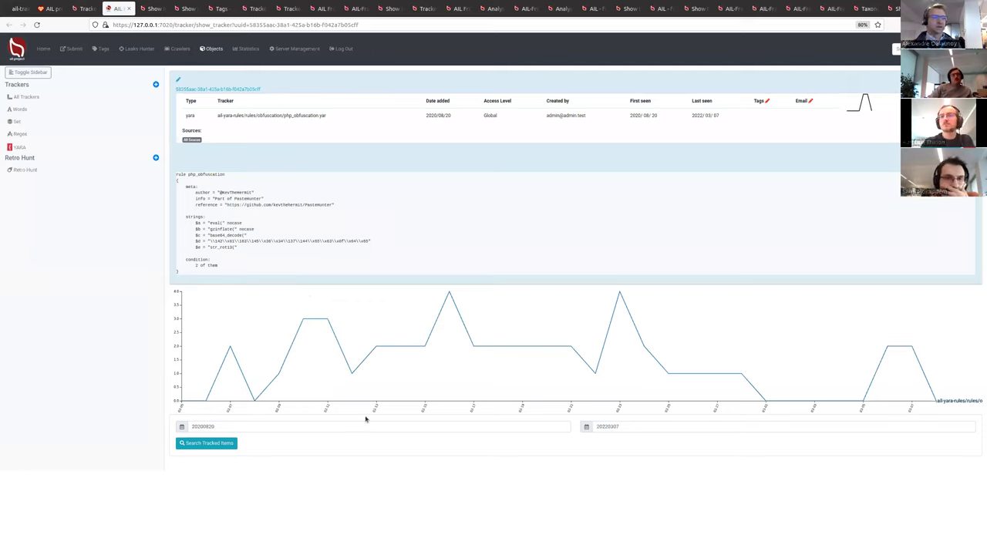
pyautogui.click(204, 426)
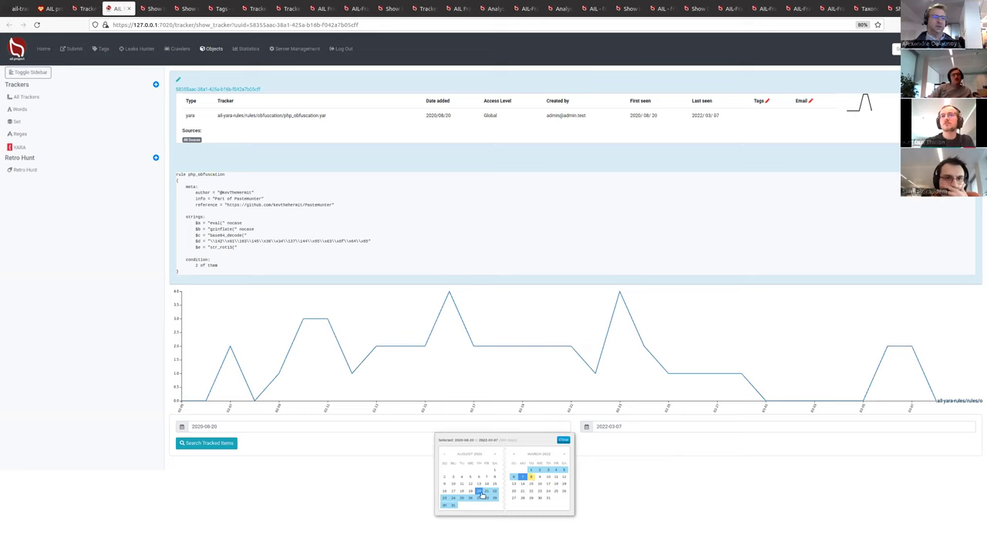
pyautogui.click(477, 490)
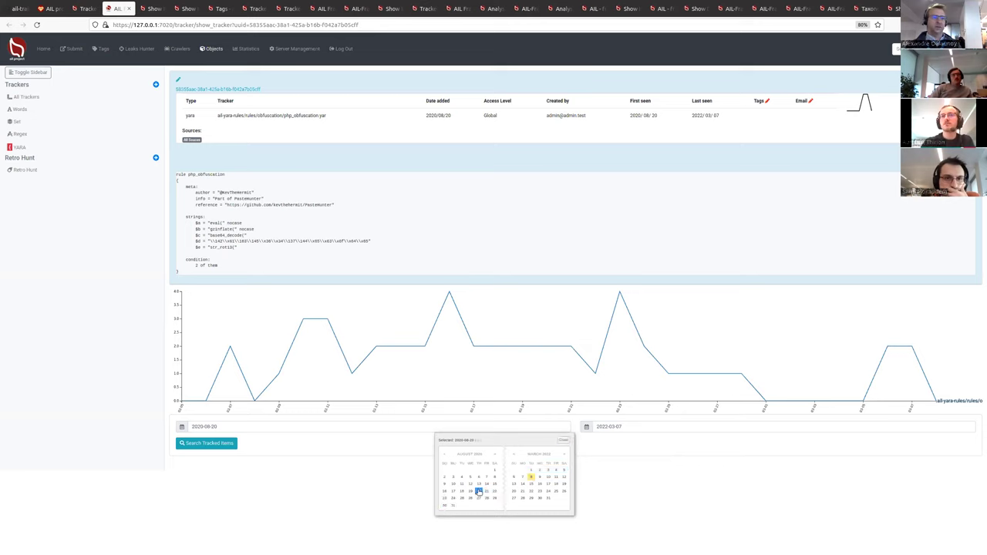
pyautogui.click(530, 477)
pyautogui.click(479, 483)
pyautogui.click(531, 476)
pyautogui.click(564, 439)
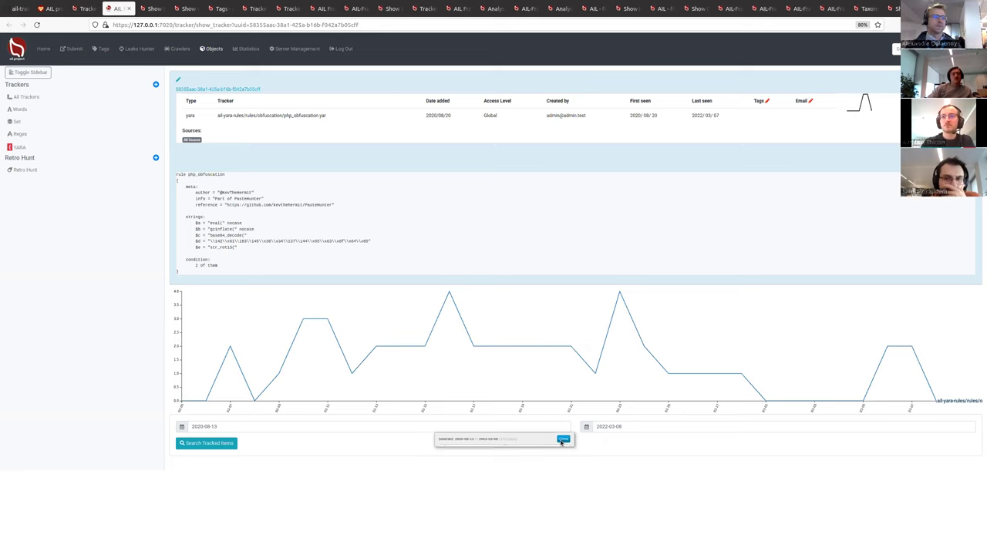
pyautogui.click(206, 444)
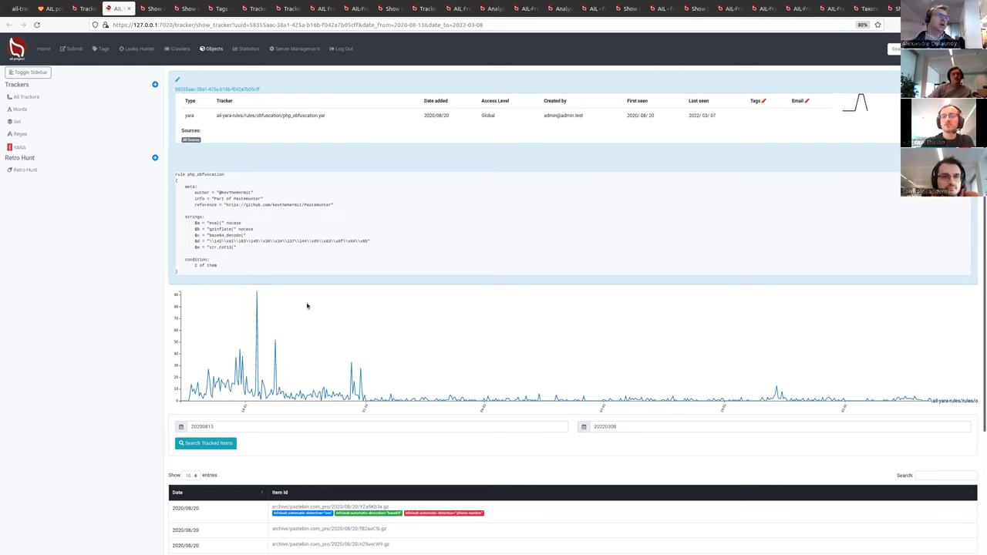
# Examine the strings and the match condition of the php_obfuscation YARA rule
pyautogui.moveTo(208, 272); pyautogui.dragTo(233, 216)
pyautogui.click(233, 215)
pyautogui.click(206, 229)
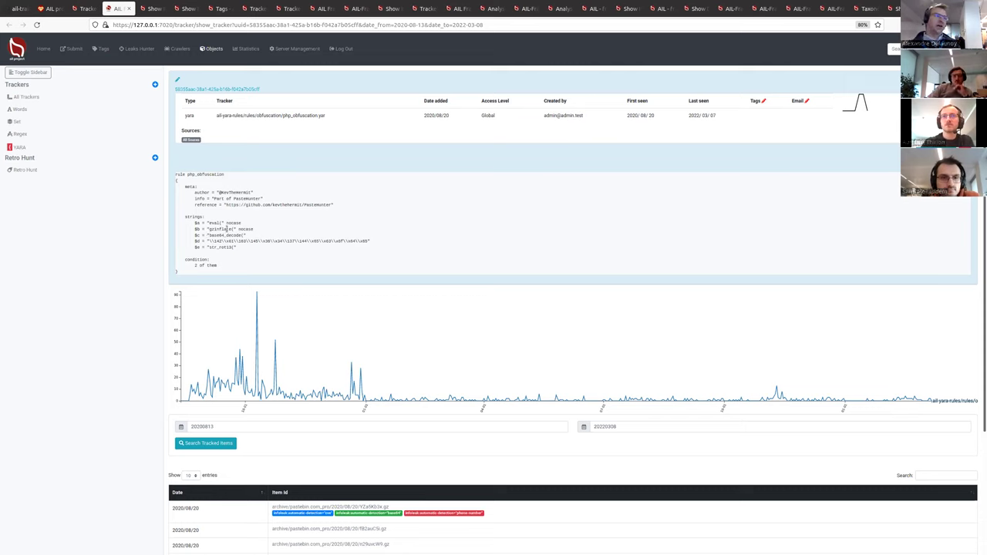
pyautogui.moveTo(208, 248); pyautogui.dragTo(246, 236)
pyautogui.click(246, 250)
pyautogui.click(215, 237)
pyautogui.click(238, 229)
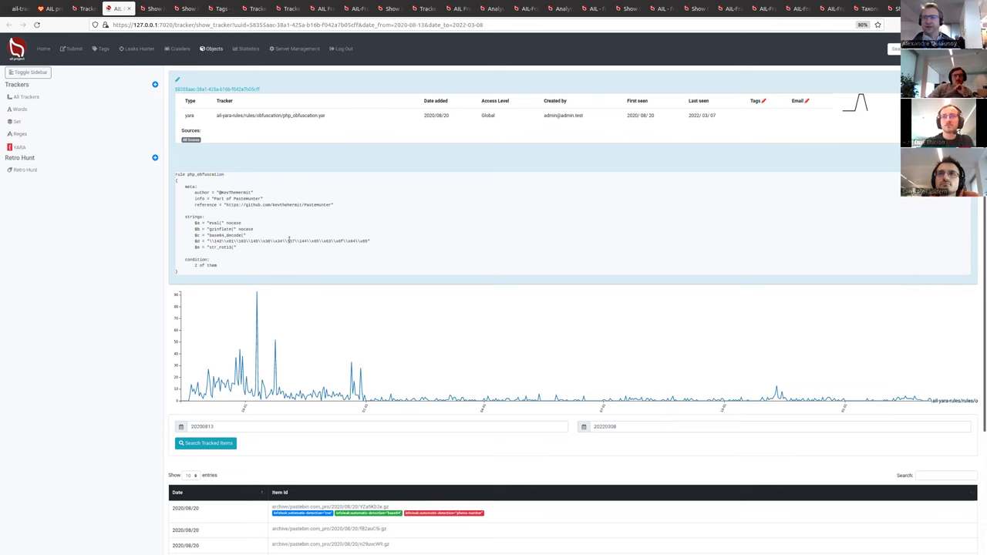
# Review the tracker's graph and matched items, and open the pastebin item j16hFRWU.gz of 2020/08/20 to examine its PHP code
pyautogui.scroll(-4, 355, 244)
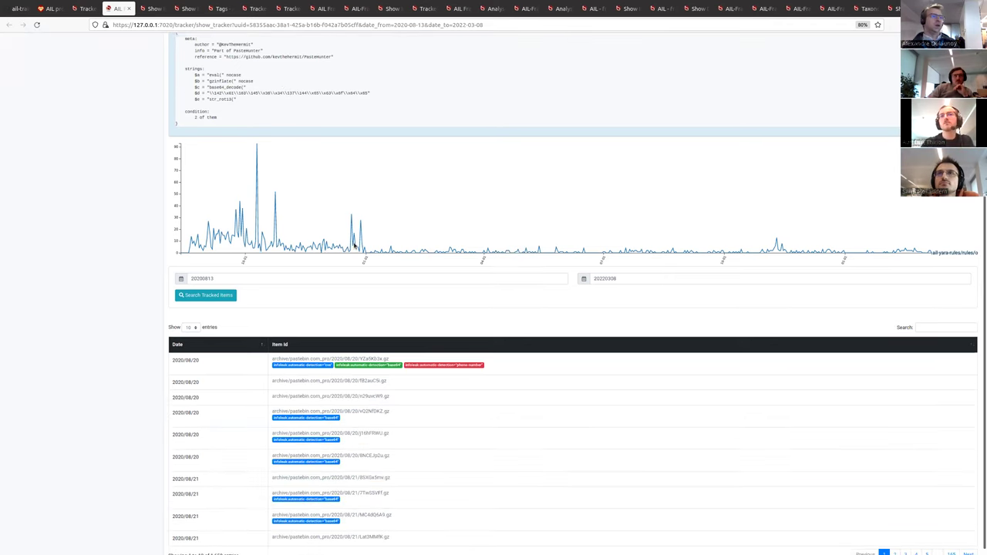
pyautogui.click(191, 278)
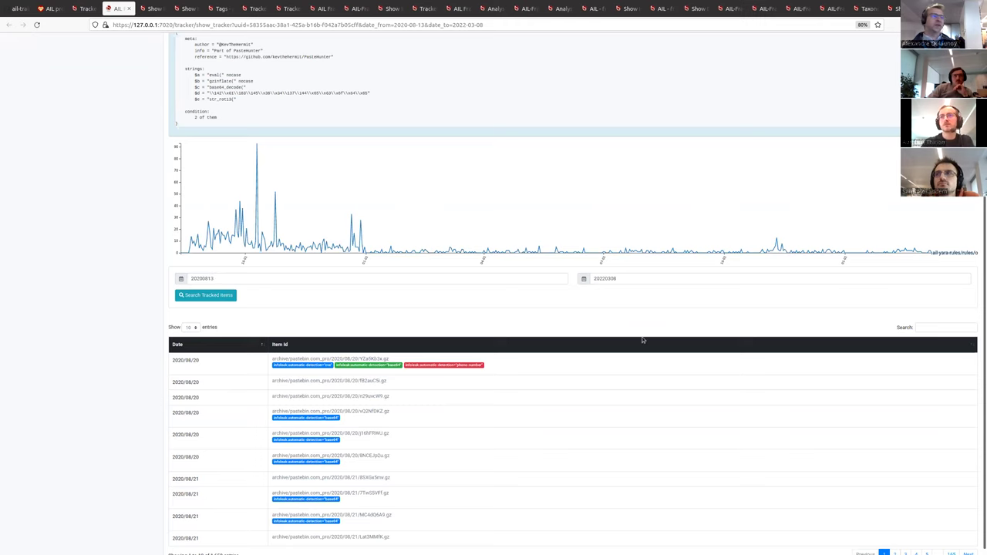
pyautogui.scroll(-1, 635, 342)
pyautogui.scroll(5, 620, 359)
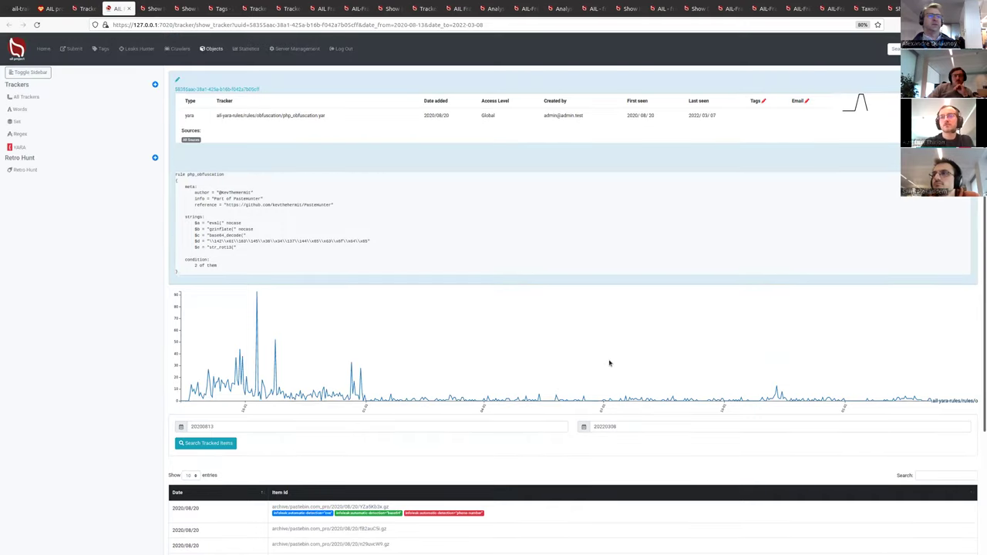
pyautogui.scroll(-2, 609, 362)
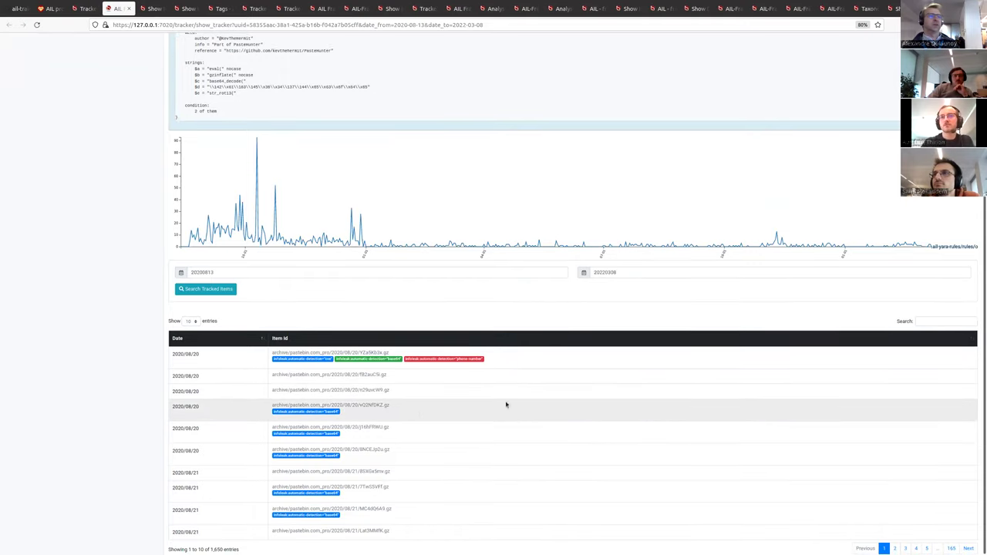
pyautogui.click(375, 428)
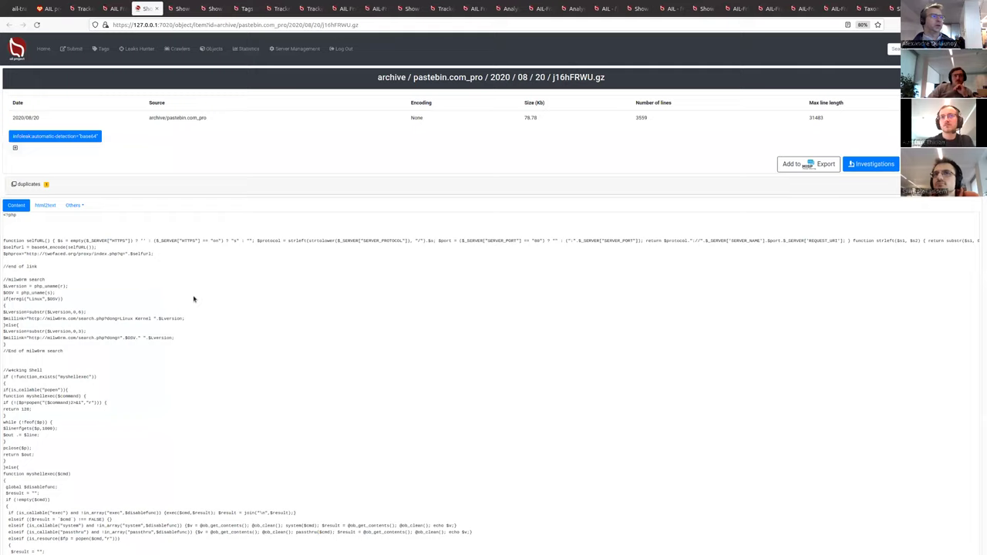
pyautogui.scroll(-8, 192, 363)
pyautogui.scroll(8, 186, 372)
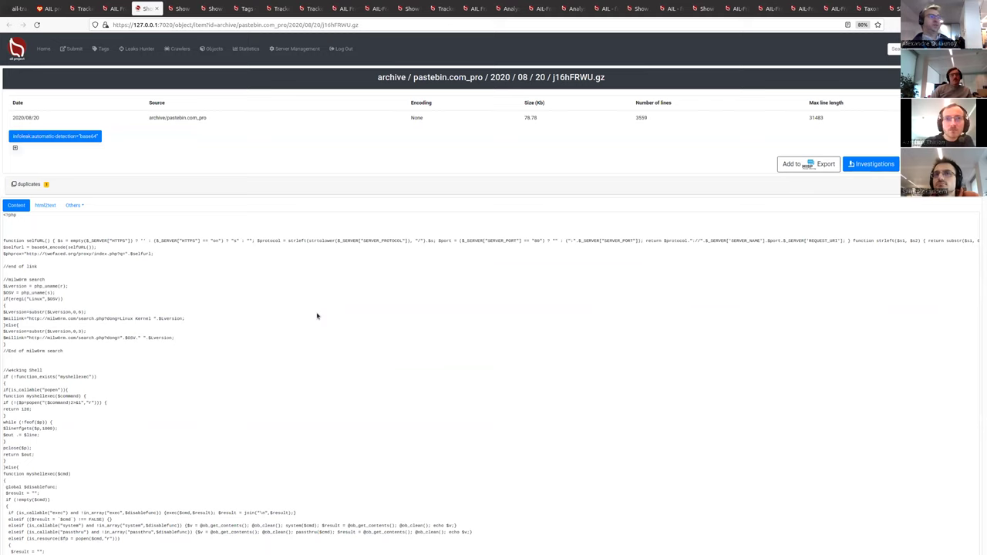
# Go back to the php_obfuscation tracker and list only the YARA trackers
pyautogui.hotkey('ctrl', 'pageup')
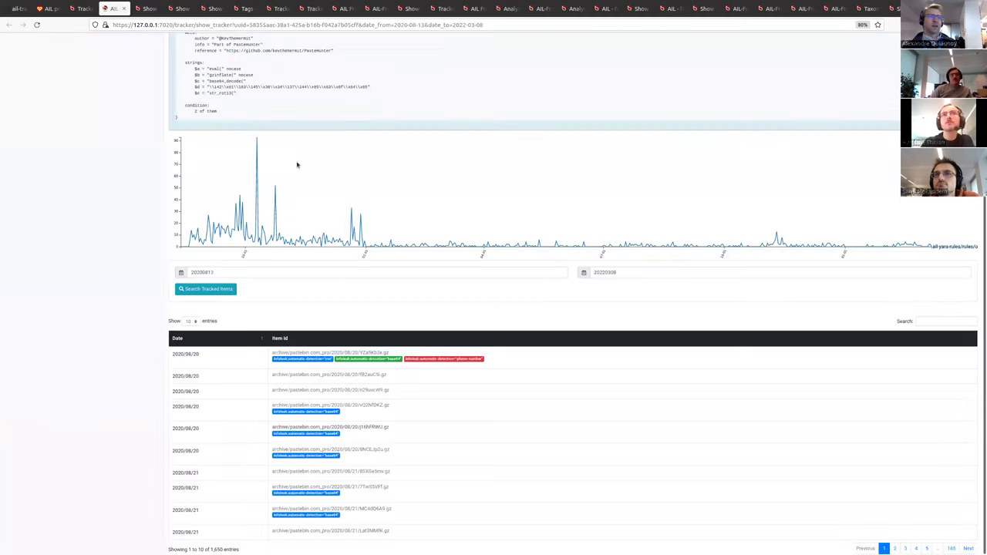
pyautogui.scroll(3, 285, 201)
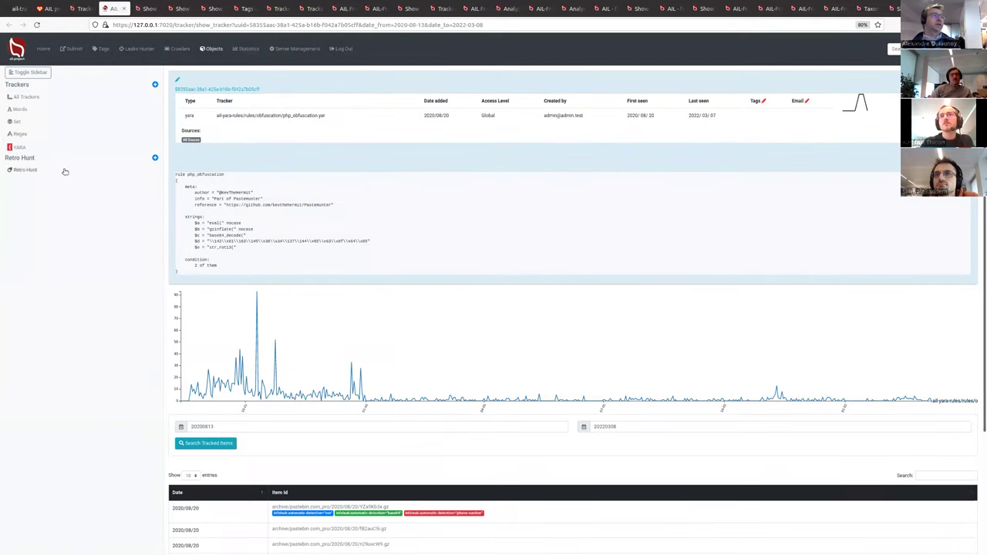
pyautogui.click(31, 146)
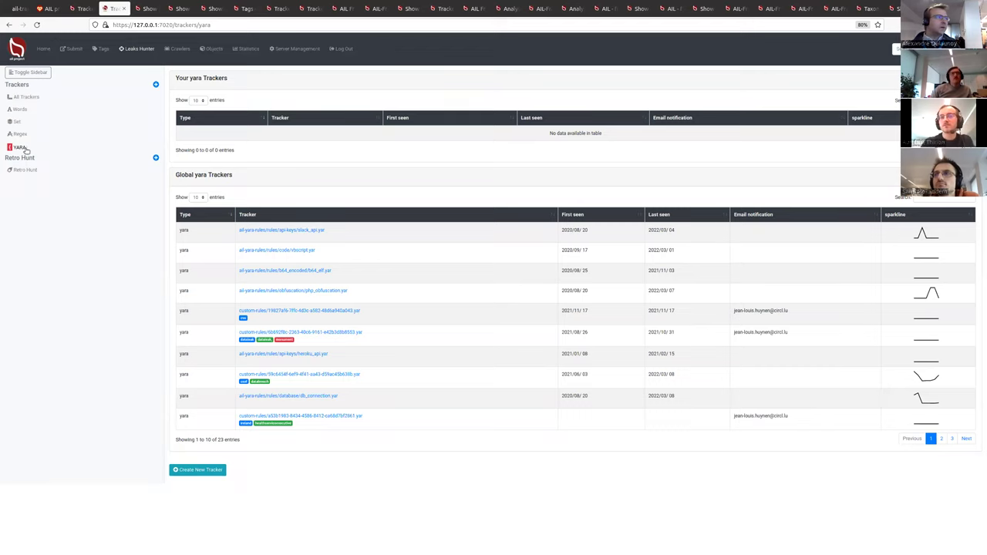
pyautogui.click(150, 158)
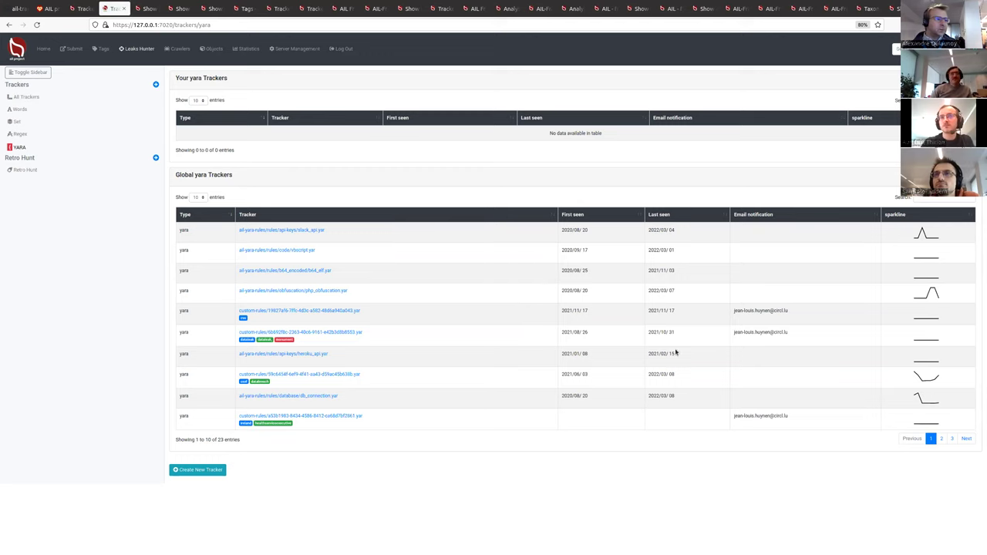
# Open the custom YARA tracker tagged cssf and databreach, and examine the company names in its rule strings
pyautogui.click(343, 376)
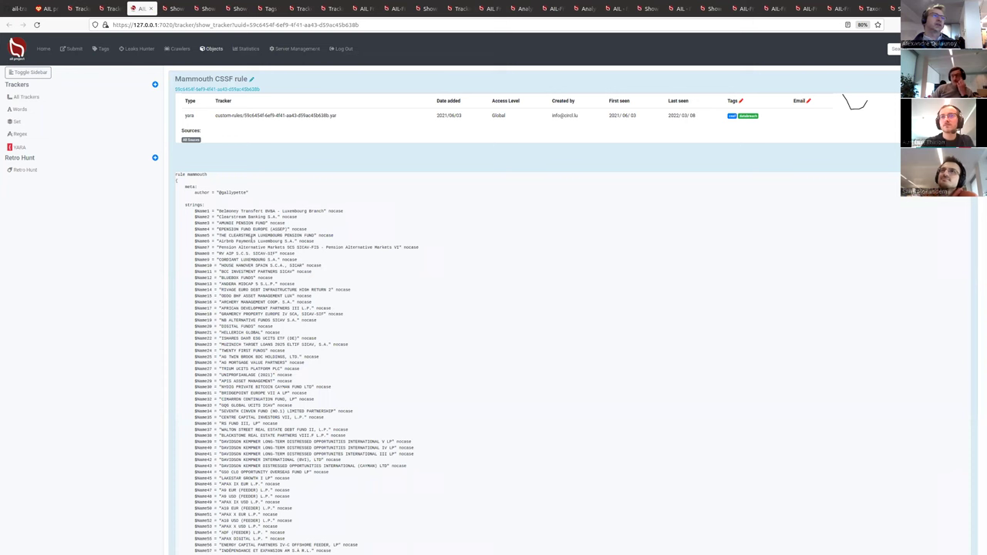
pyautogui.scroll(-1, 251, 236)
pyautogui.moveTo(221, 173); pyautogui.dragTo(293, 372)
pyautogui.click(303, 359)
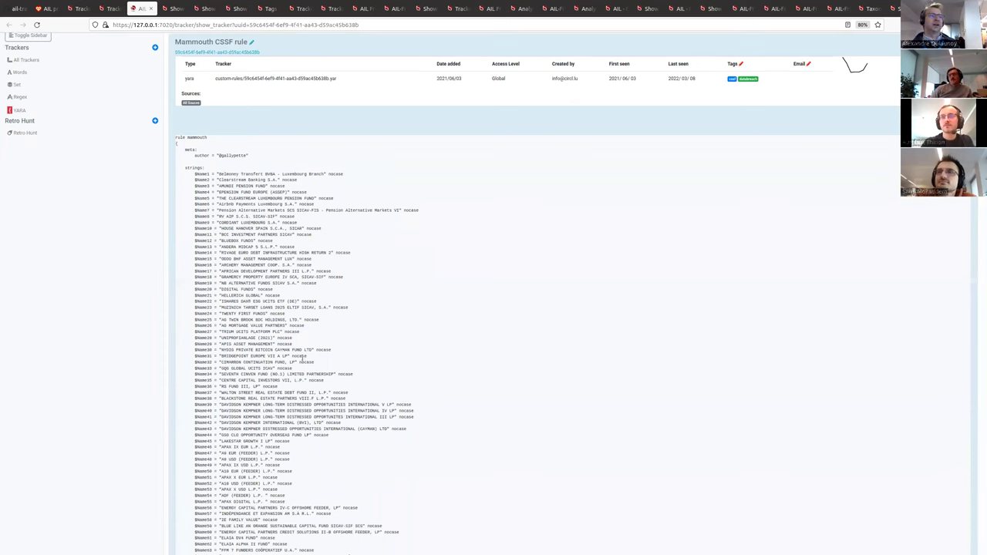
# Examine the Mammouth CSSF rule through to its final strings, match condition and detection graph
pyautogui.scroll(-20, 841, 259)
pyautogui.press('Home')
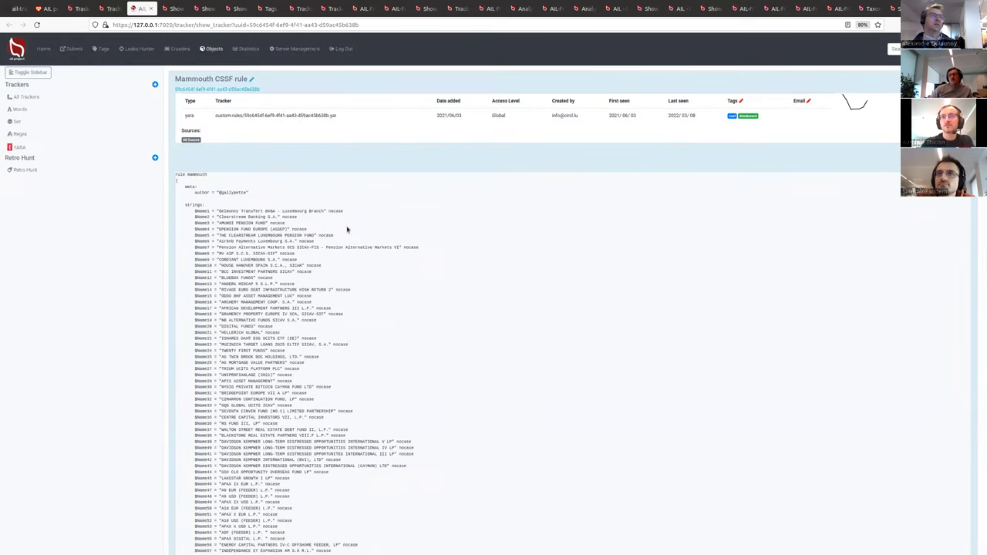
pyautogui.scroll(-20, 730, 180)
pyautogui.scroll(-20, 877, 221)
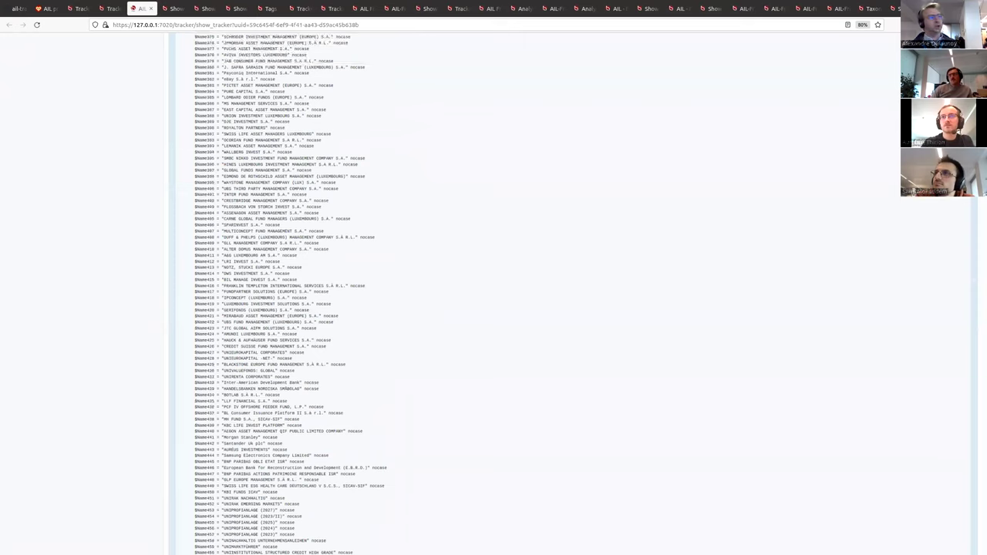
pyautogui.scroll(-20, 769, 459)
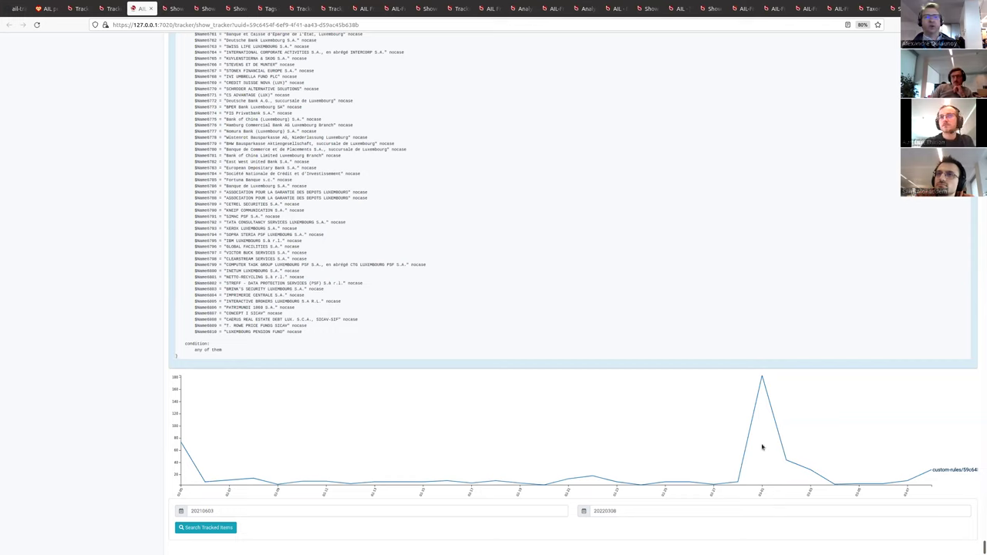
# Search the tracked items of the Mammouth CSSF rule and return to the tracker's header details
pyautogui.click(228, 526)
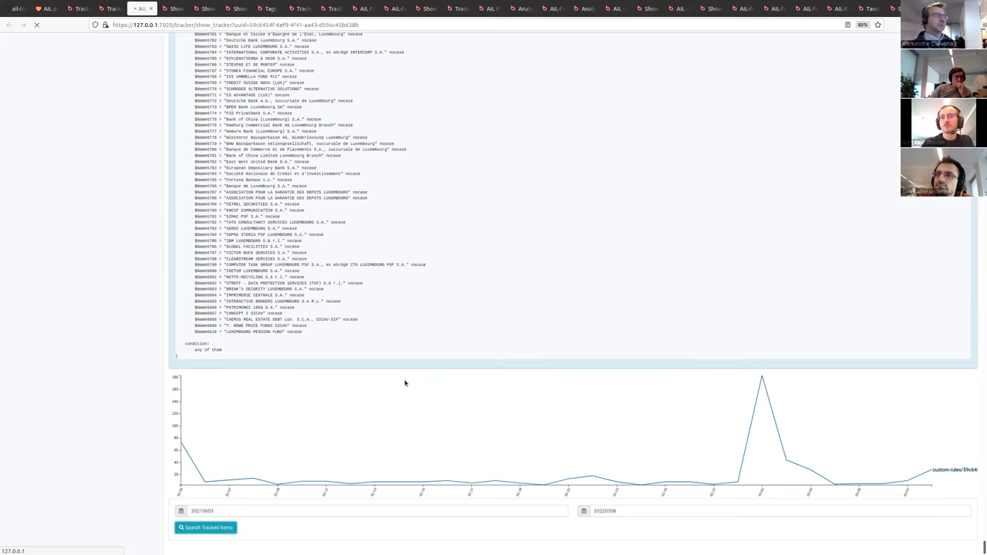
pyautogui.scroll(15, 401, 380)
pyautogui.scroll(3, 395, 370)
pyautogui.moveTo(983, 520); pyautogui.dragTo(794, 136)
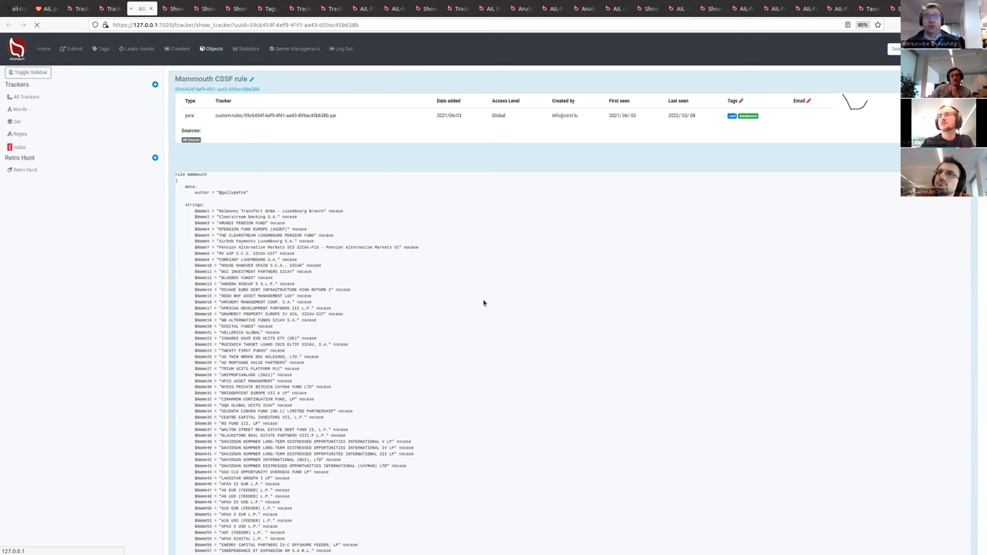
# Go back to the Leaks Hunter trackers overview and open the list of Retro Hunt tasks
pyautogui.hotkey('ctrl', 'Tab')
pyautogui.click(173, 51)
pyautogui.click(154, 51)
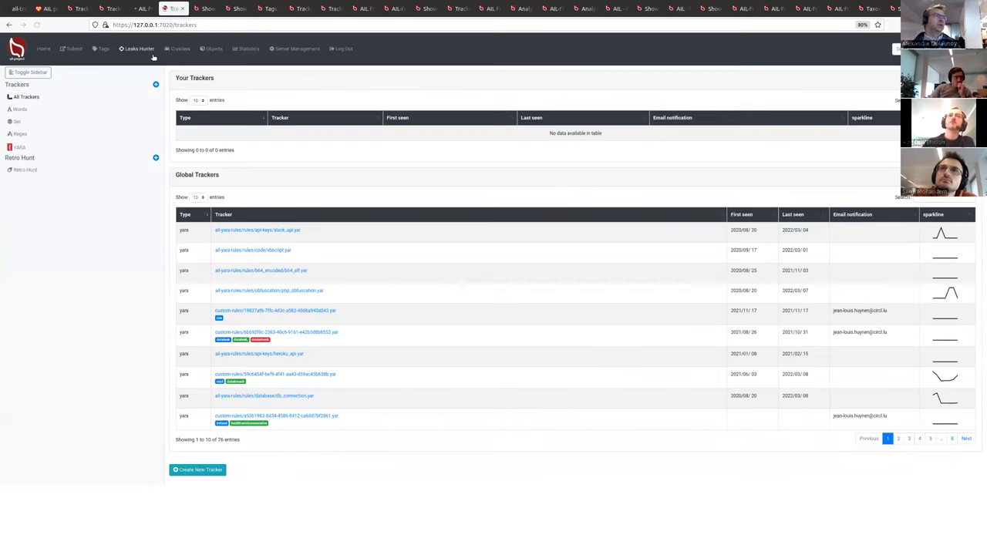
pyautogui.click(94, 170)
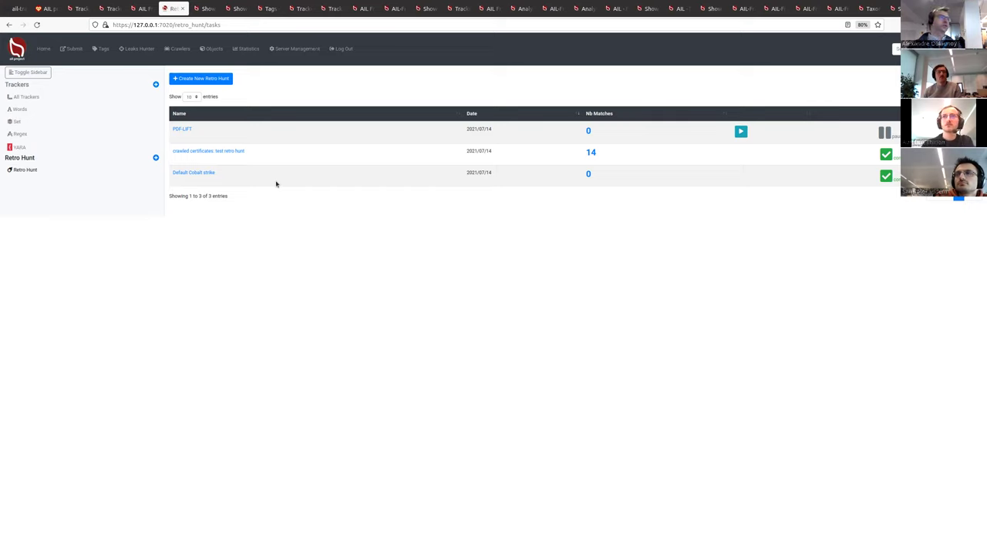
# List the YARA trackers, start a new tracker from there and set its tracker type to YARA rule
pyautogui.click(145, 51)
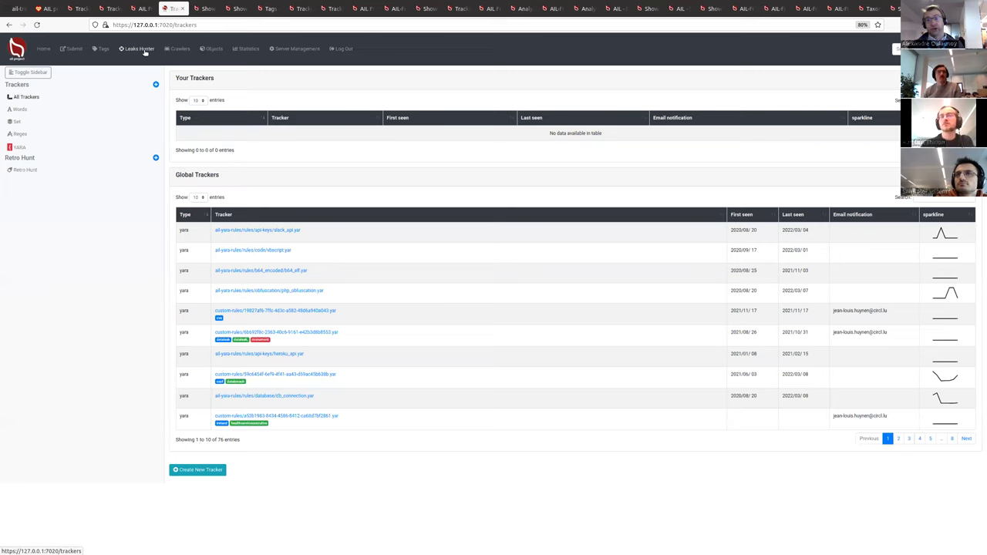
pyautogui.click(20, 146)
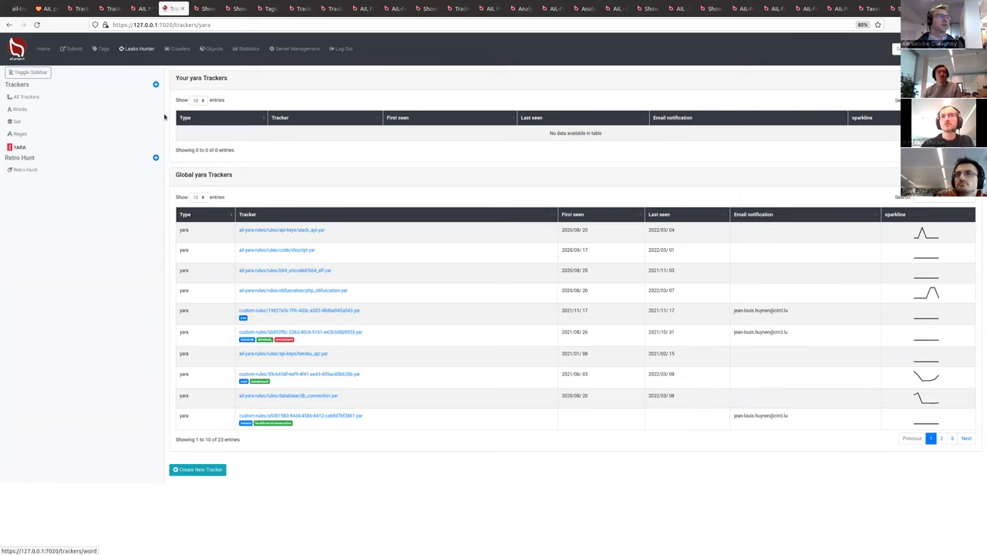
pyautogui.click(156, 85)
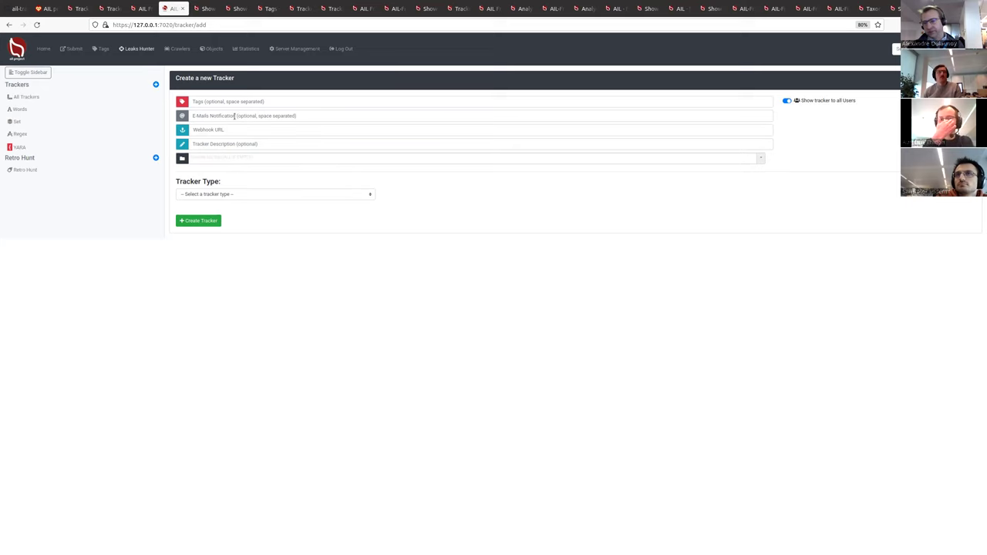
pyautogui.click(233, 129)
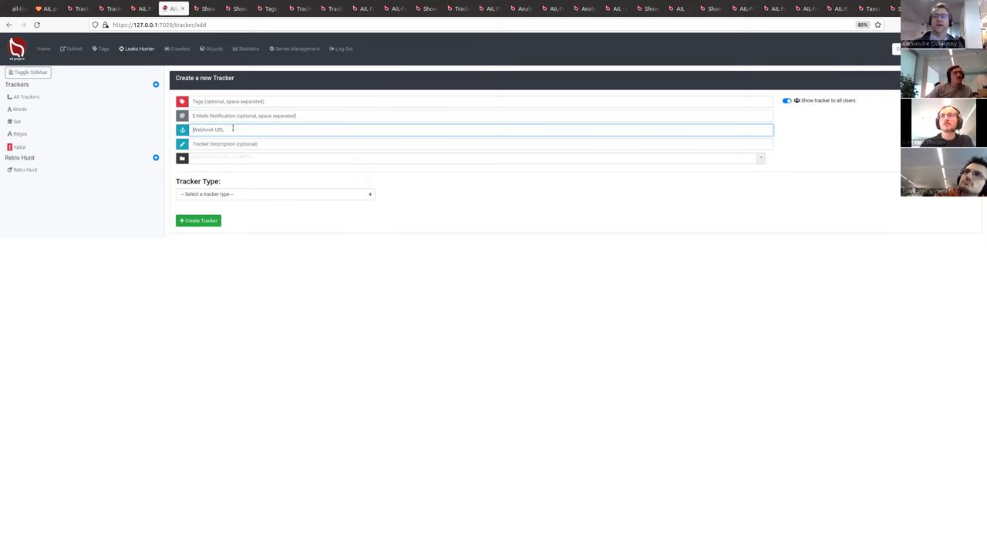
pyautogui.click(357, 197)
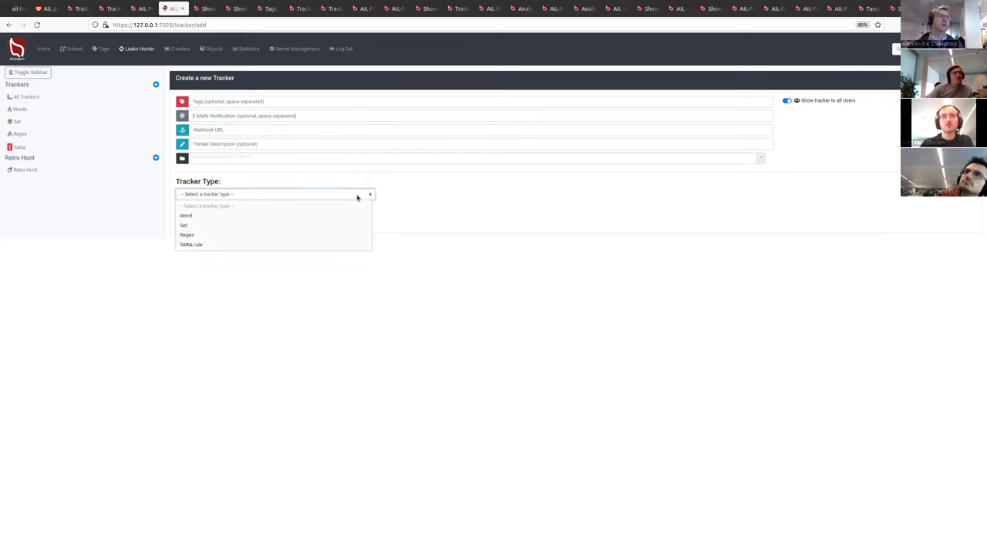
pyautogui.click(285, 244)
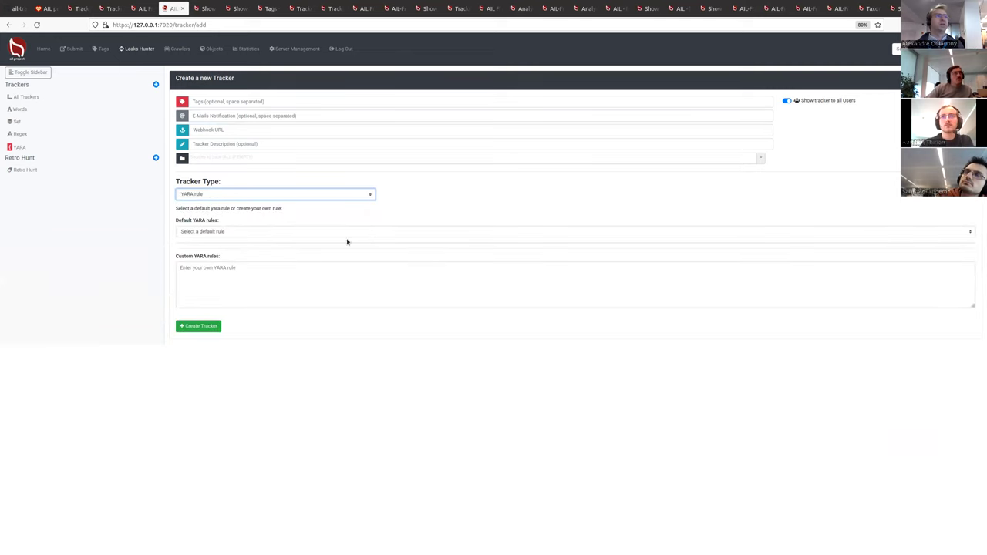
# Browse the default YARA rules for the new tracker and select detection - sandboxdetect.yar
pyautogui.click(497, 234)
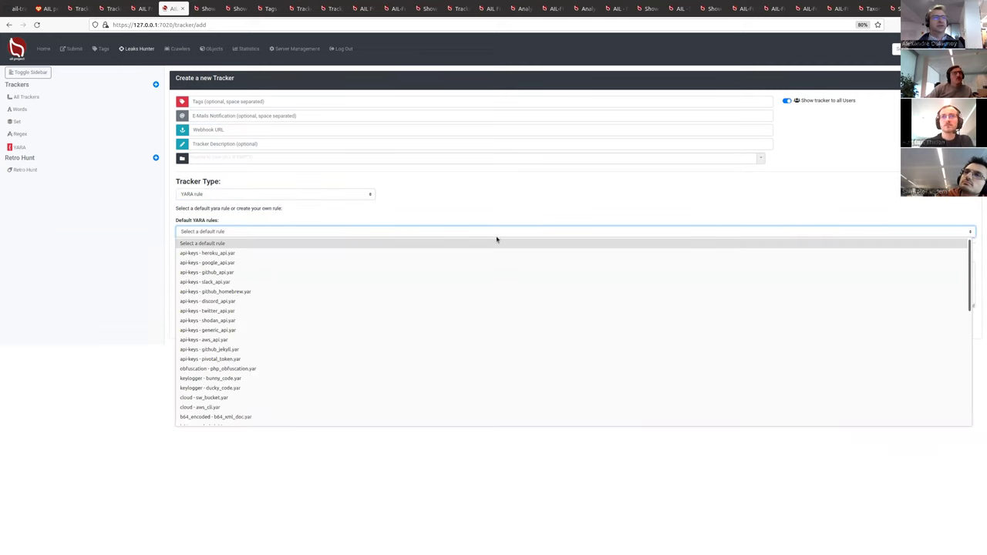
pyautogui.scroll(-5, 342, 326)
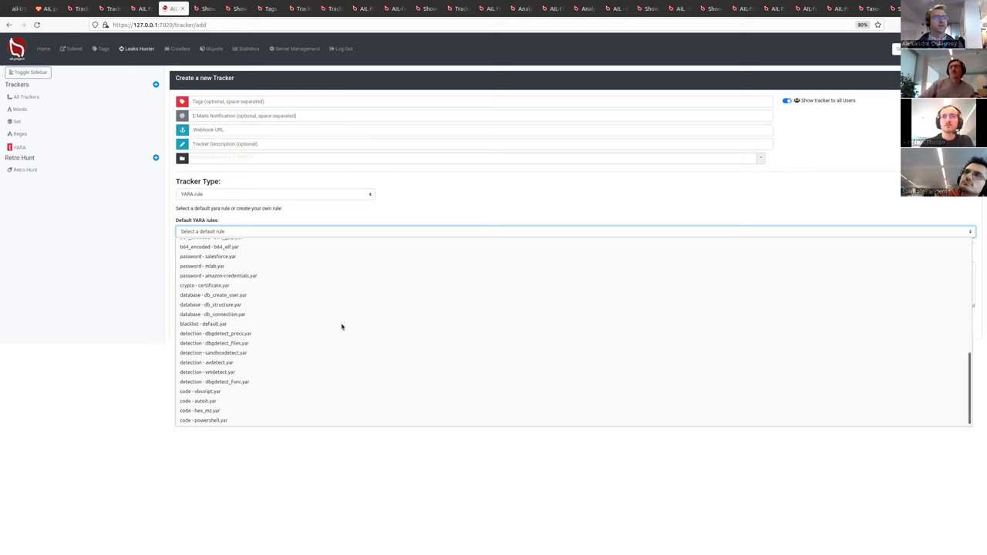
pyautogui.scroll(2, 316, 347)
pyautogui.scroll(-2, 320, 353)
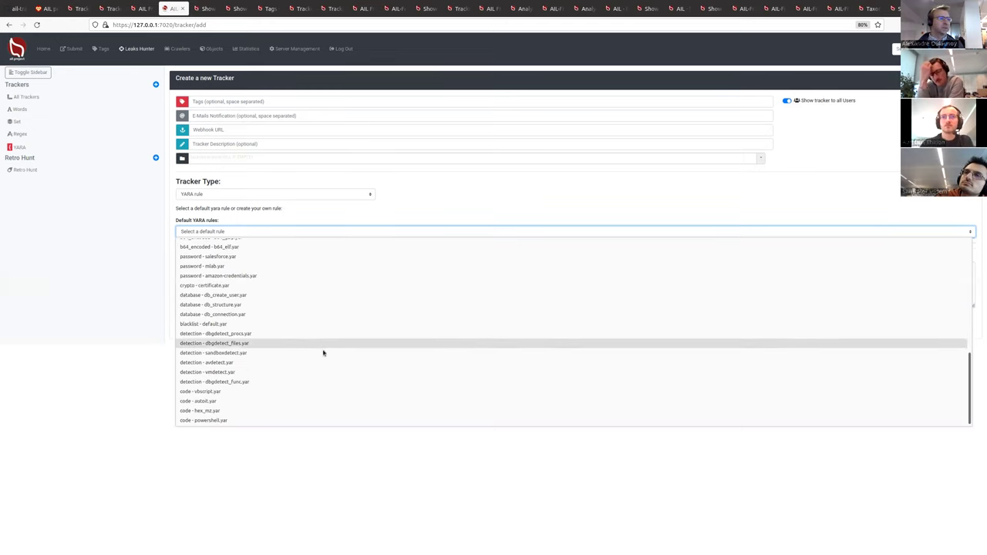
pyautogui.click(272, 353)
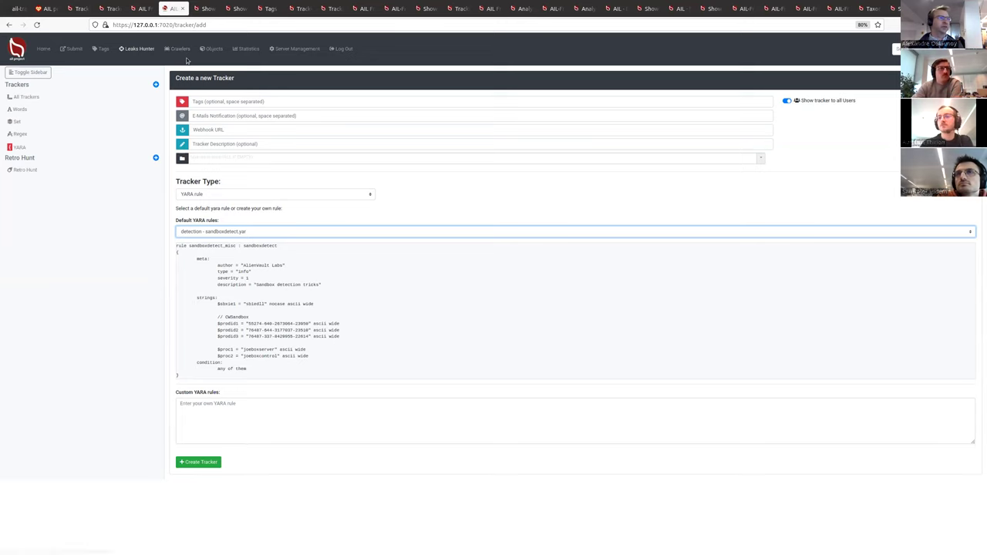
# Open the crawlers dashboard and choose German as the language for the domain search
pyautogui.click(181, 51)
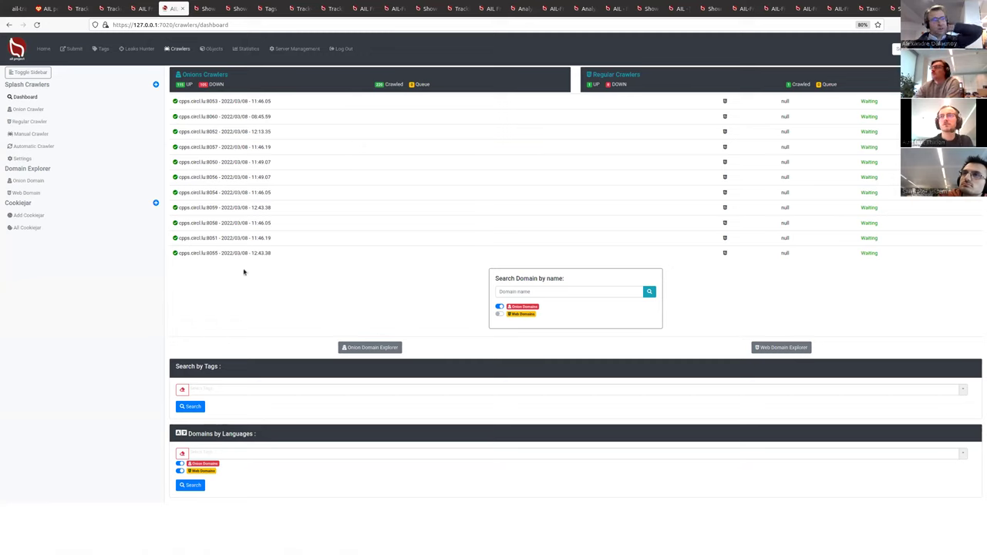
pyautogui.click(537, 291)
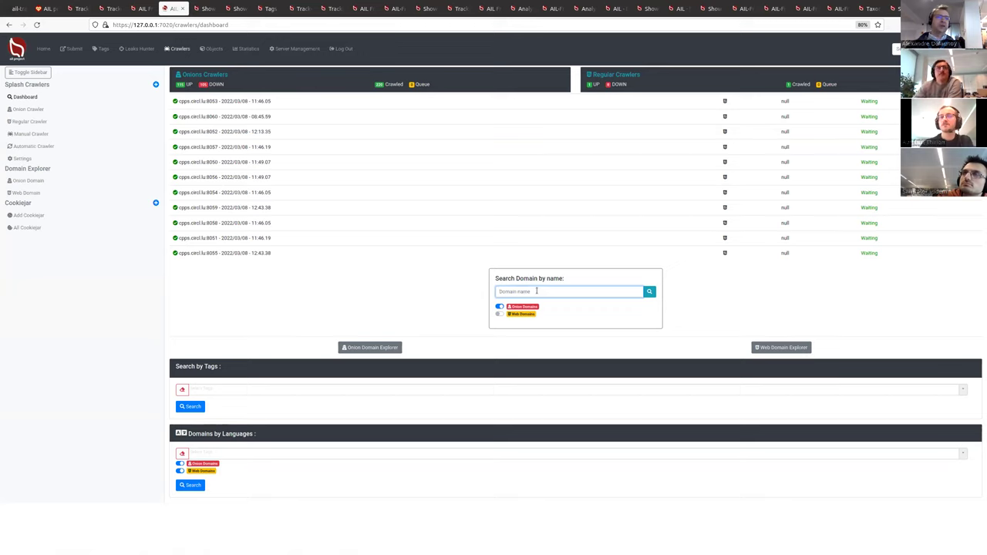
pyautogui.click(964, 457)
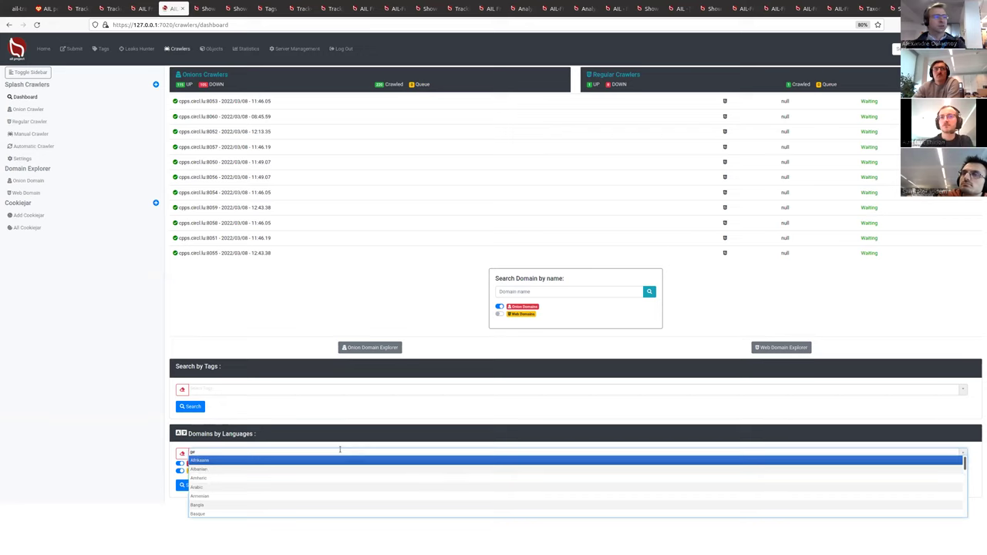
pyautogui.write('ger')
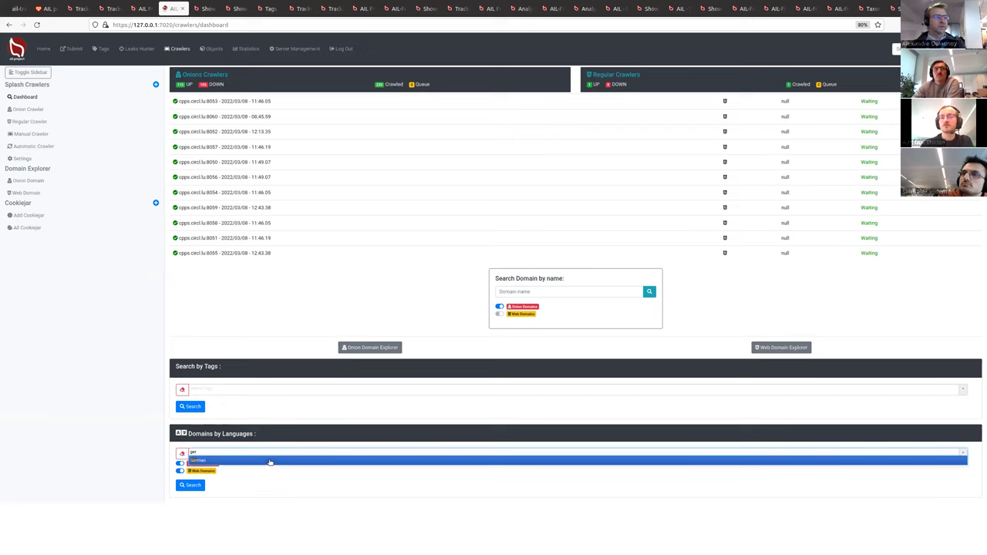
pyautogui.click(269, 463)
pyautogui.click(147, 469)
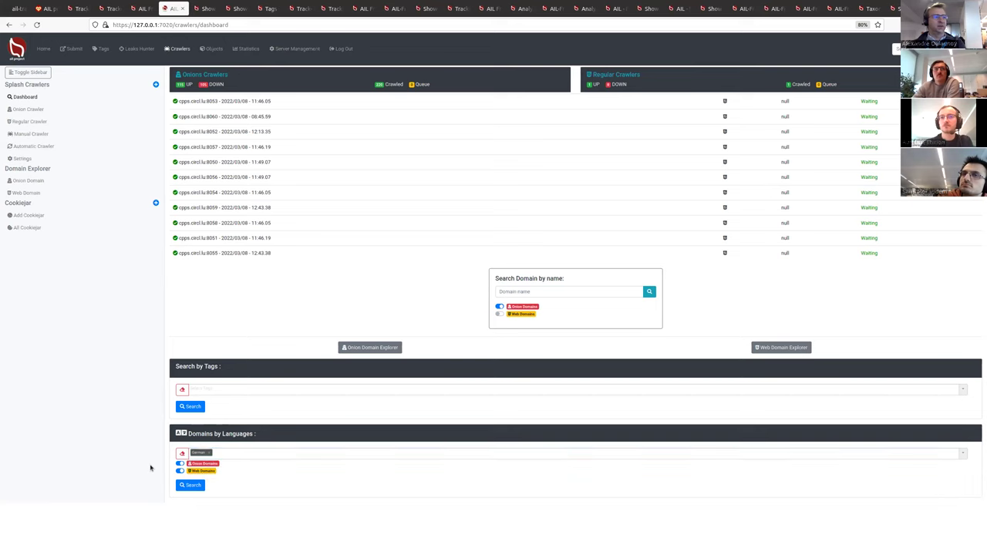
# Search domains by the German language with both onion and web domains included
pyautogui.click(180, 470)
pyautogui.click(179, 472)
pyautogui.click(179, 471)
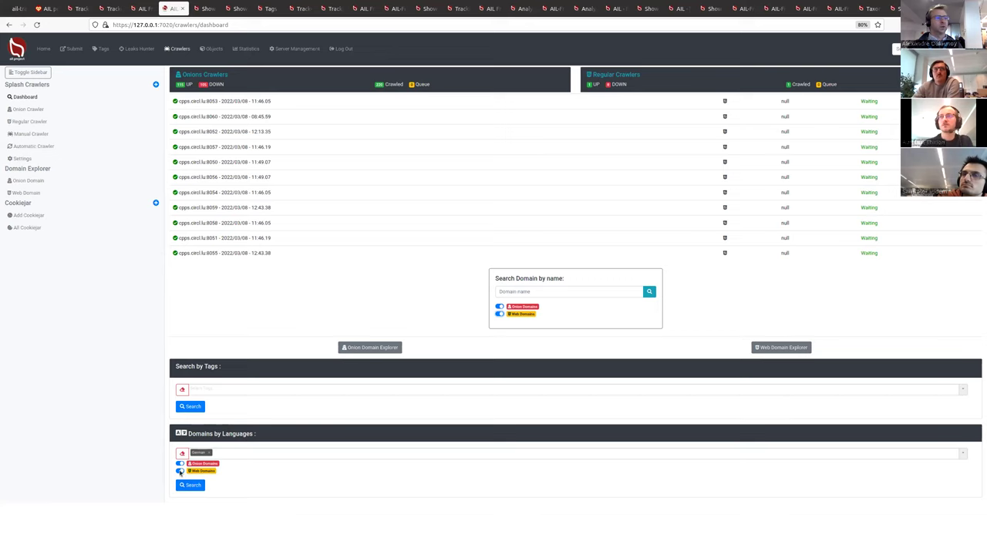
pyautogui.rightClick(180, 471)
pyautogui.press('Escape')
pyautogui.click(194, 485)
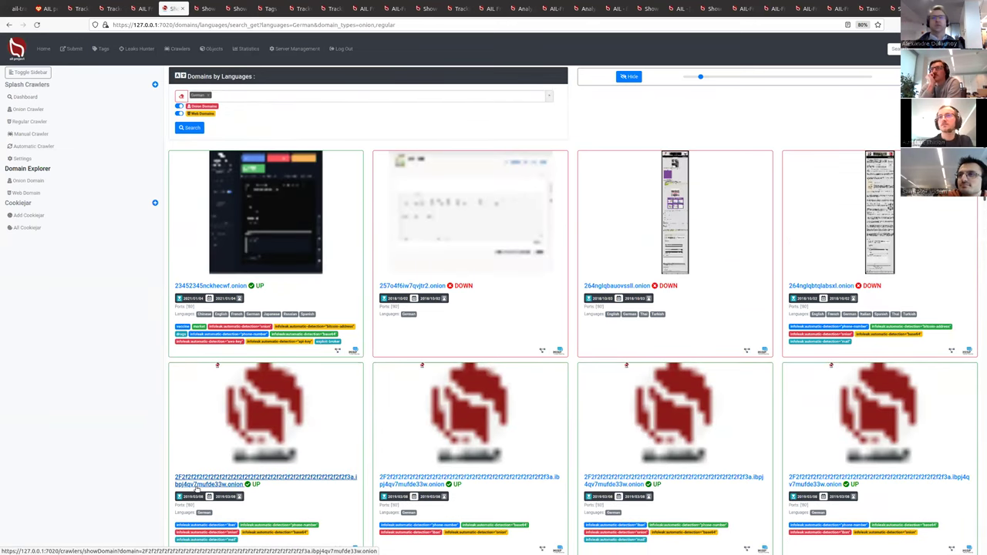
# Browse the German-language domain results and open the details of 23452345nckhecwf.onion
pyautogui.scroll(-5, 609, 328)
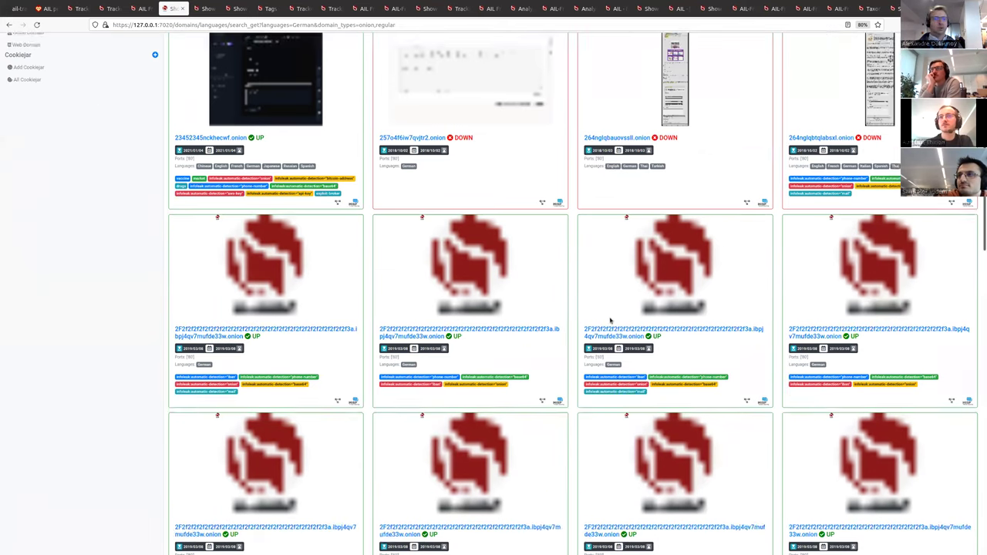
pyautogui.scroll(-5, 686, 320)
pyautogui.scroll(3, 686, 316)
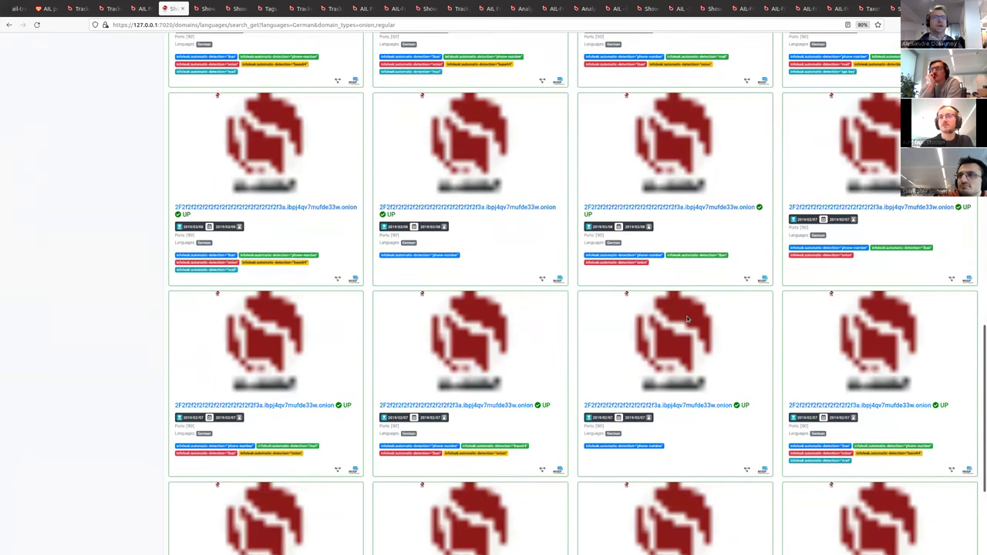
pyautogui.scroll(4, 677, 322)
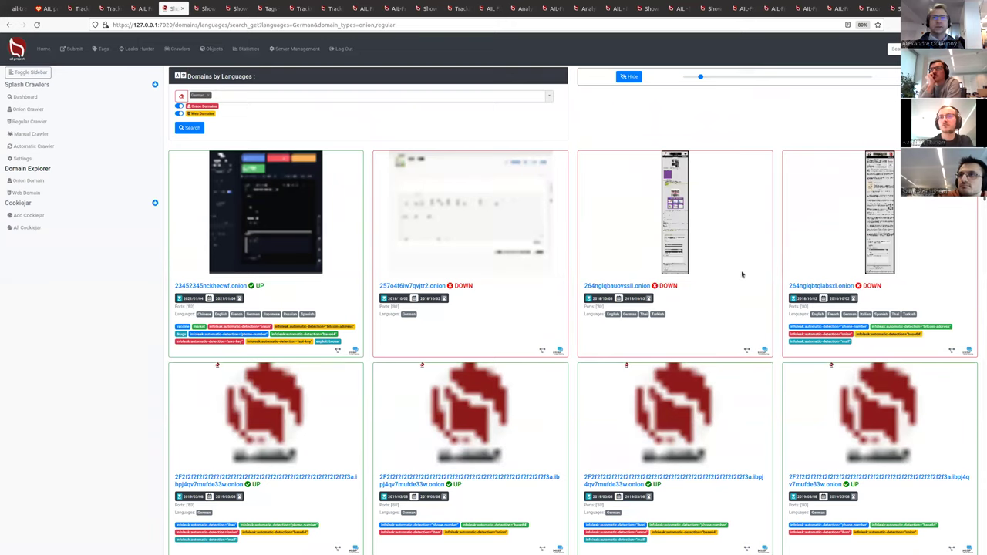
pyautogui.click(212, 286)
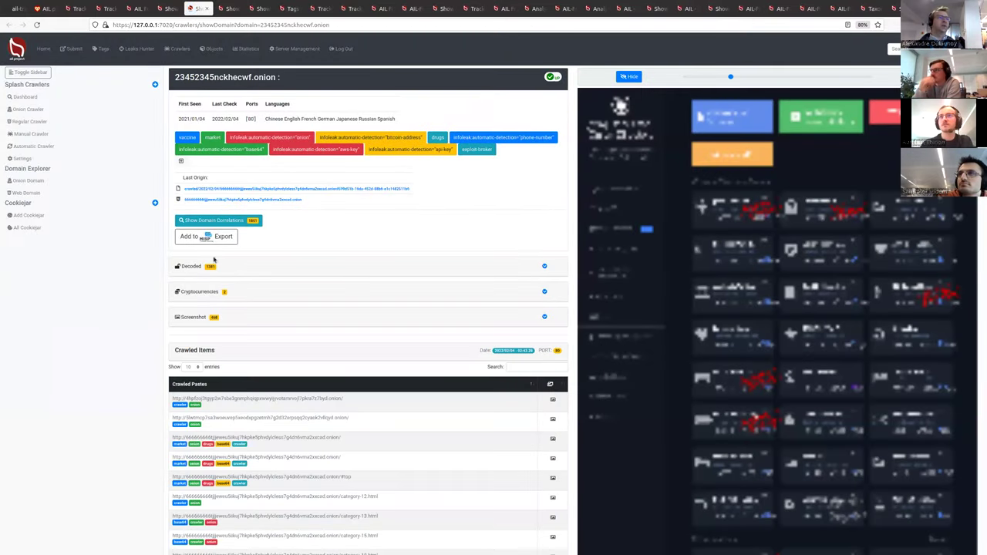
# Review the crawled items and the domain history of 23452345nckhecwf.onion
pyautogui.scroll(-5, 393, 317)
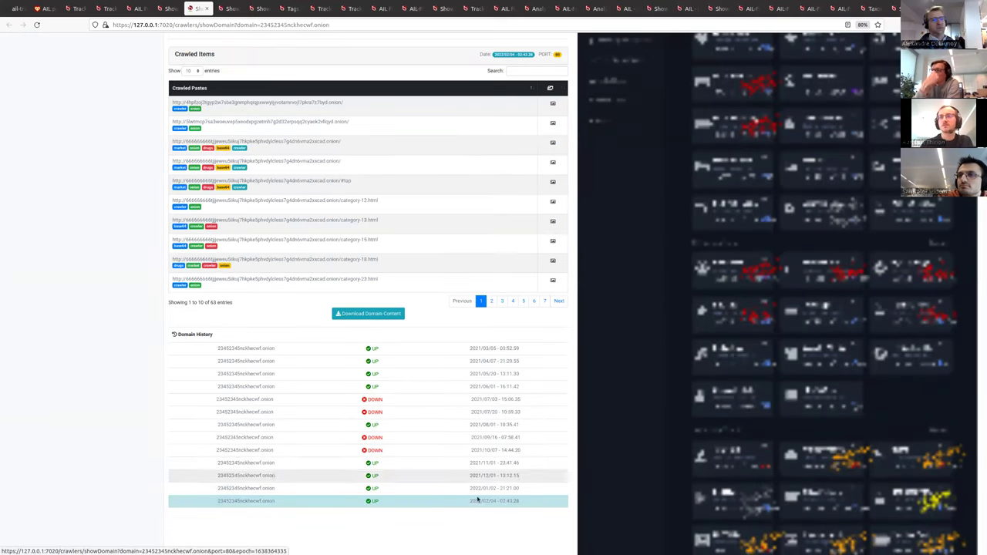
pyautogui.scroll(3, 397, 455)
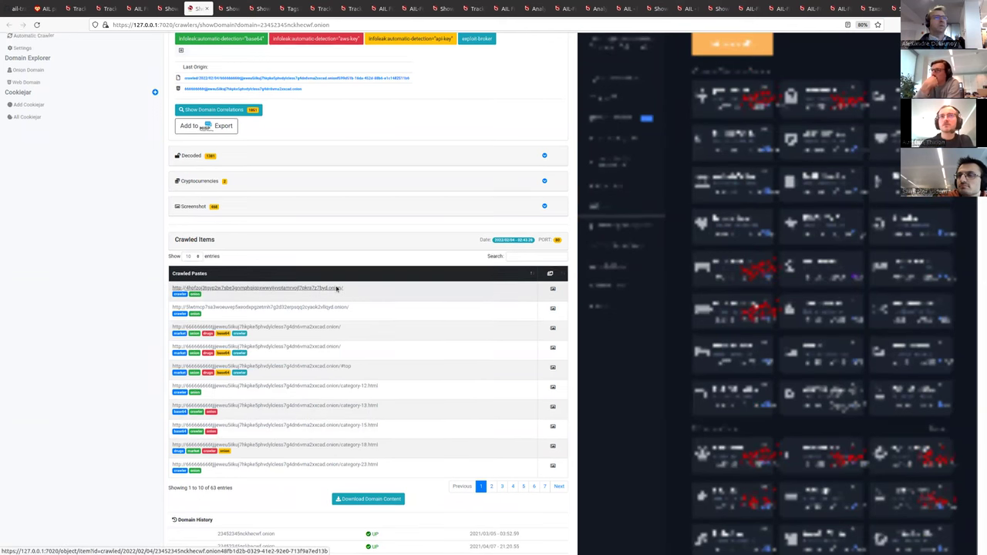
pyautogui.scroll(2, 309, 294)
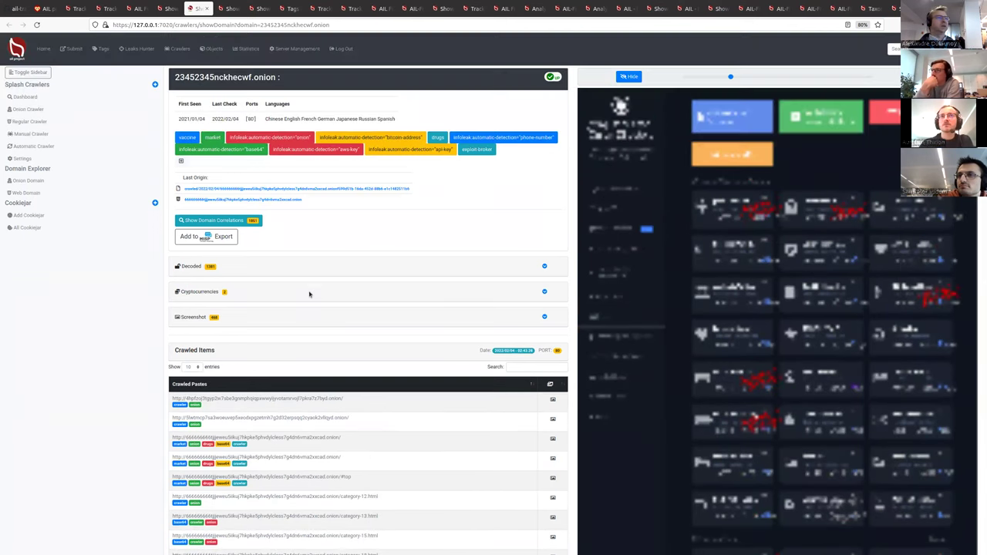
# Check the domain's Cryptocurrencies and Screenshot sections, collapse them again and fully unblur the domain's screenshot preview
pyautogui.click(551, 298)
pyautogui.click(545, 296)
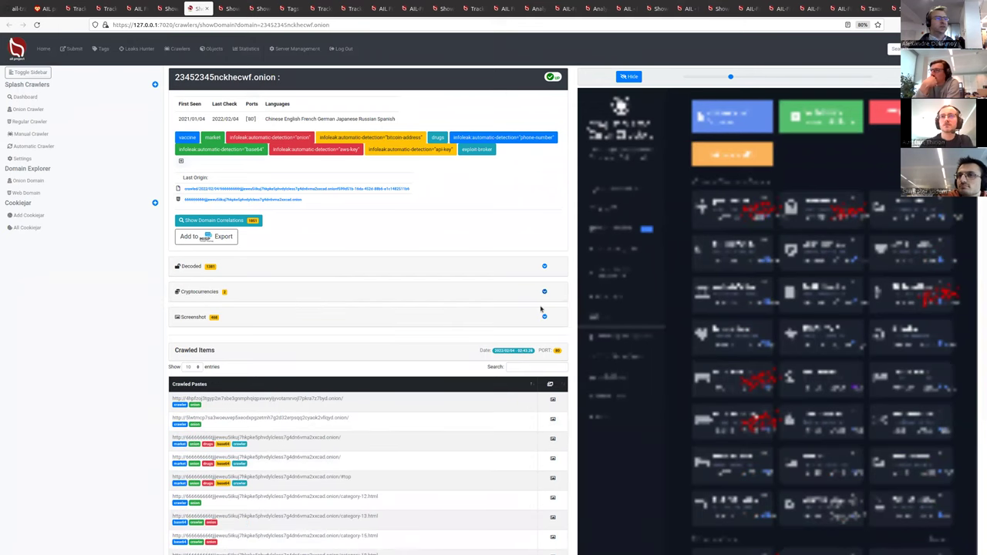
pyautogui.click(543, 317)
pyautogui.click(543, 316)
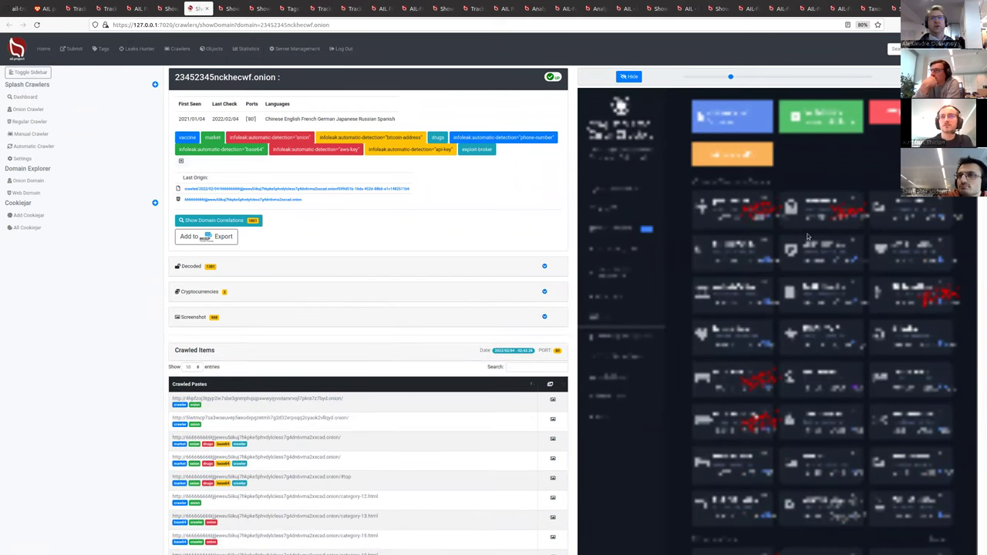
pyautogui.moveTo(731, 77); pyautogui.dragTo(869, 76)
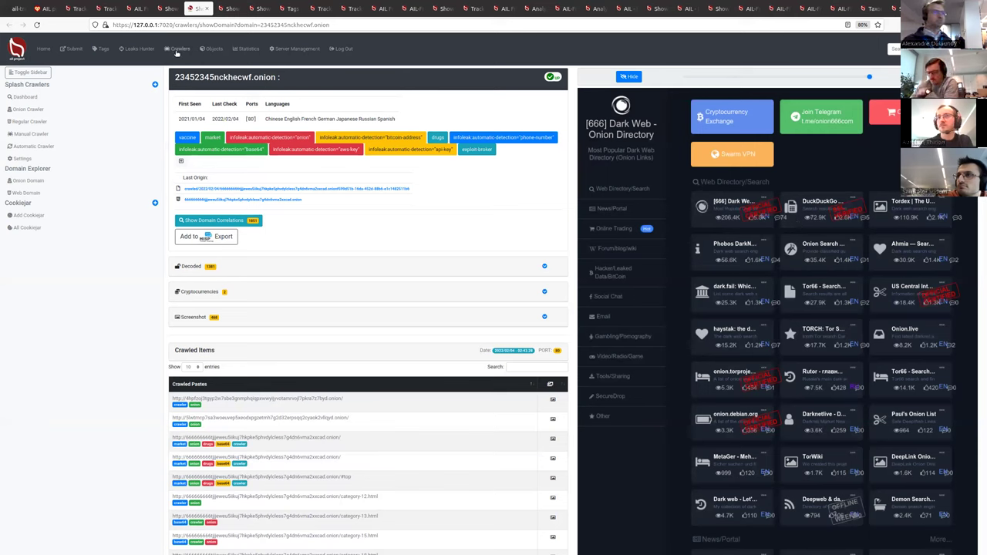
# Open the Onion Crawler overview of the last crawled onion domains
pyautogui.click(35, 110)
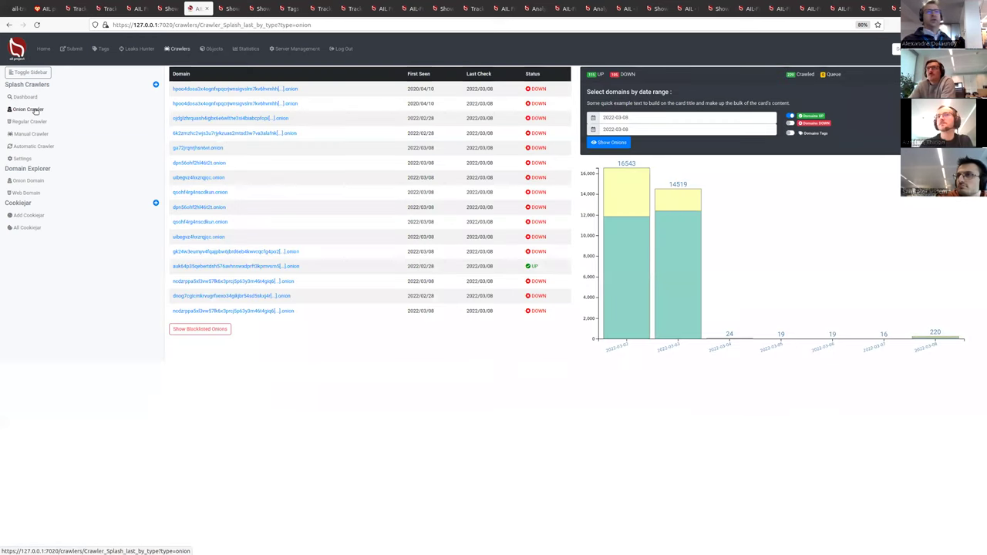
pyautogui.moveTo(177, 296)
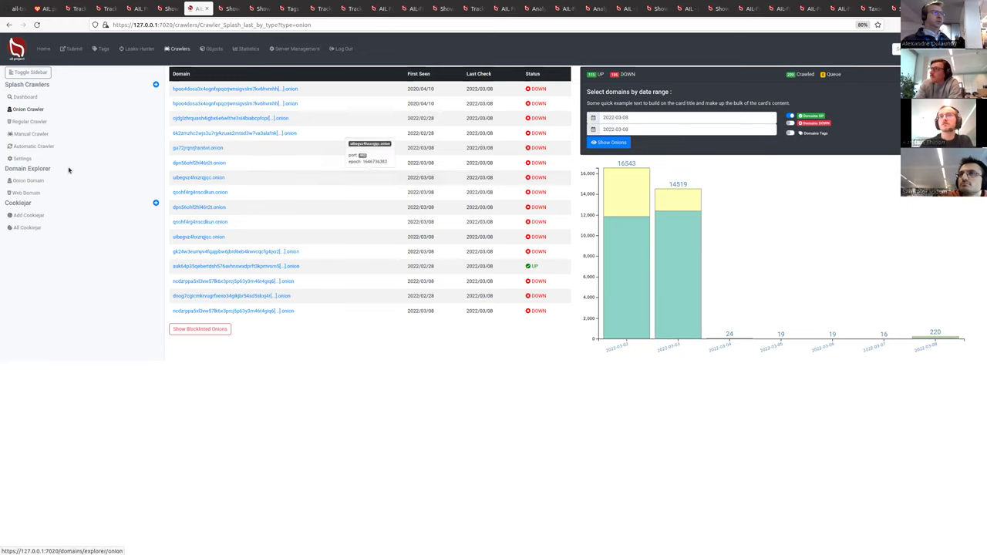
pyautogui.click(27, 135)
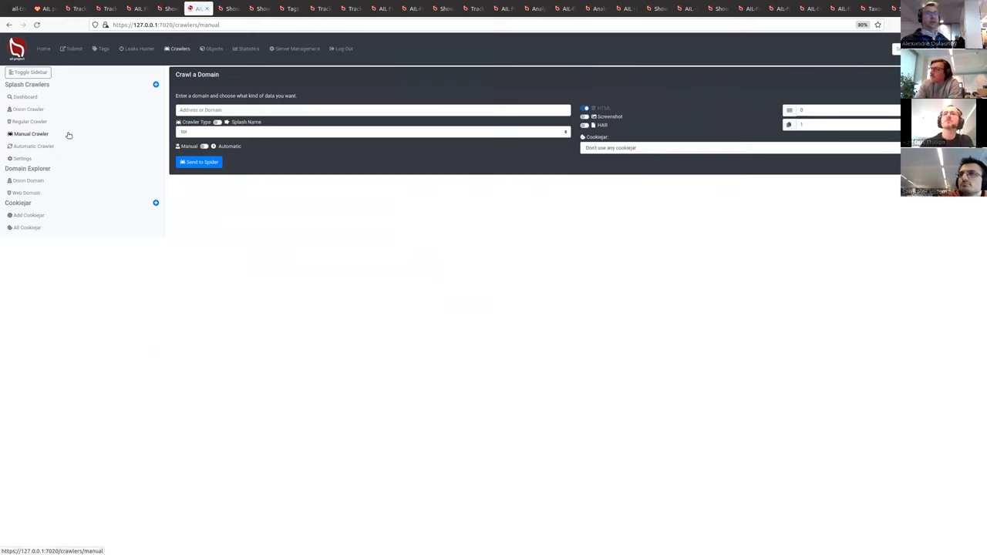
pyautogui.click(204, 109)
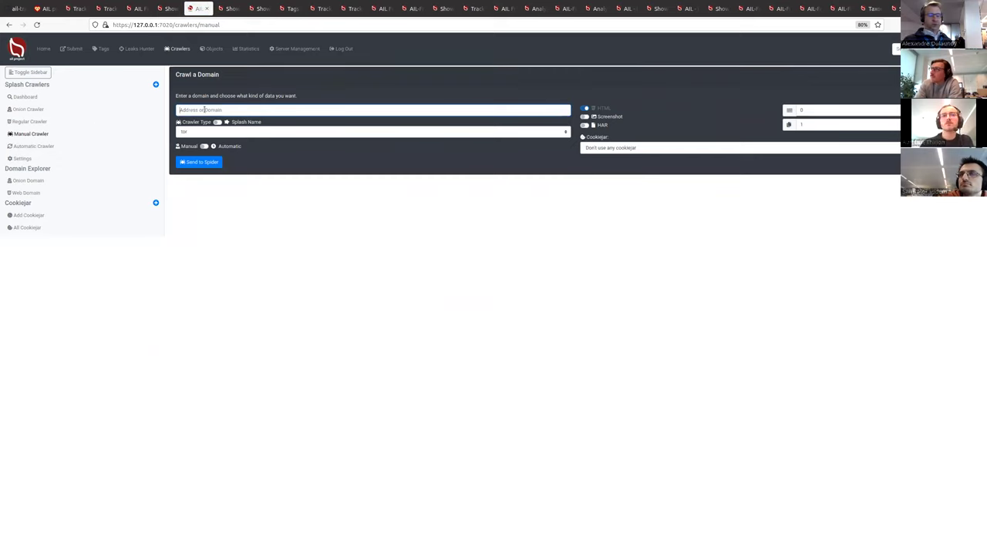
pyautogui.write('www.circl.lu')
pyautogui.click(469, 132)
pyautogui.click(345, 145)
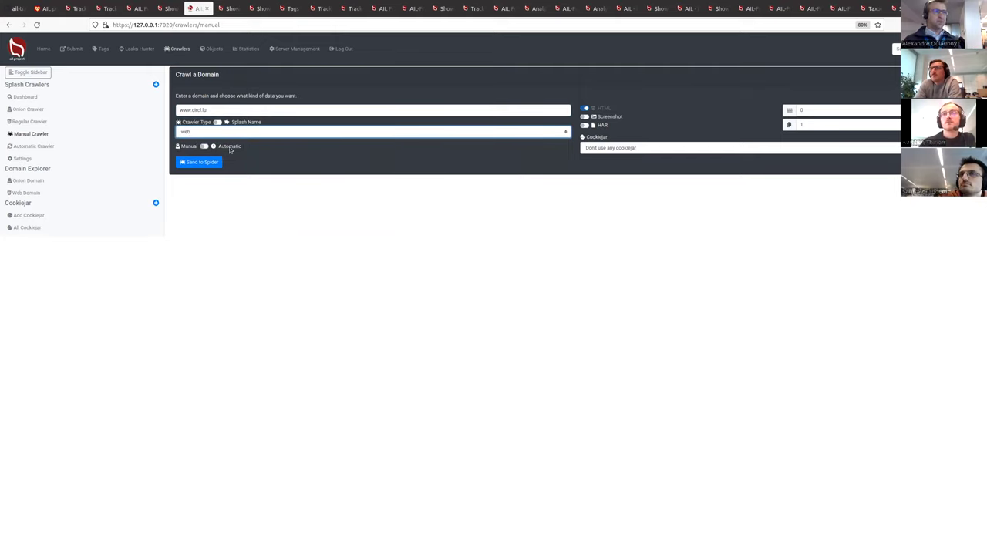
# Enable screenshots, set the page limit to 10, keep the crawl without a cookiejar and send it to the spider
pyautogui.click(608, 118)
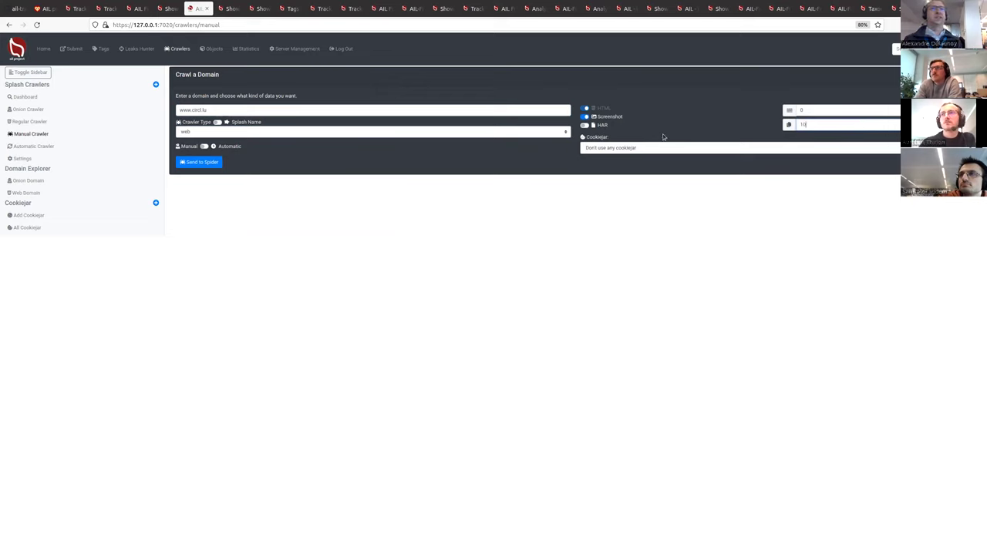
pyautogui.click(733, 148)
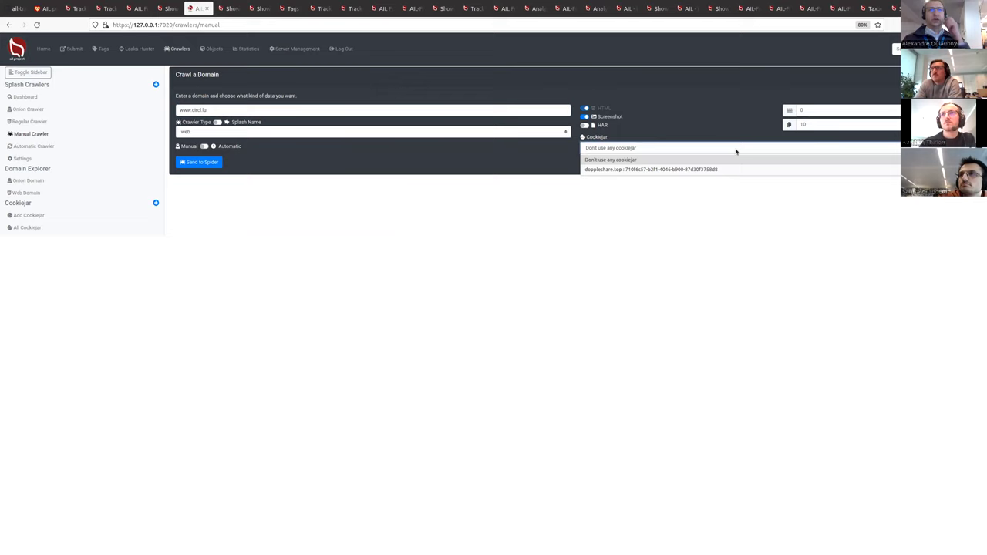
pyautogui.click(726, 146)
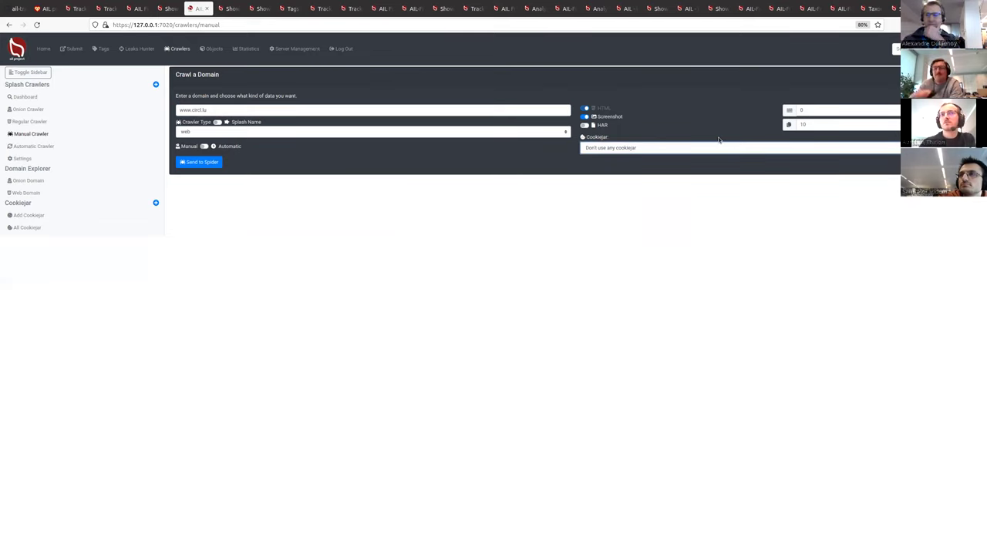
pyautogui.click(205, 163)
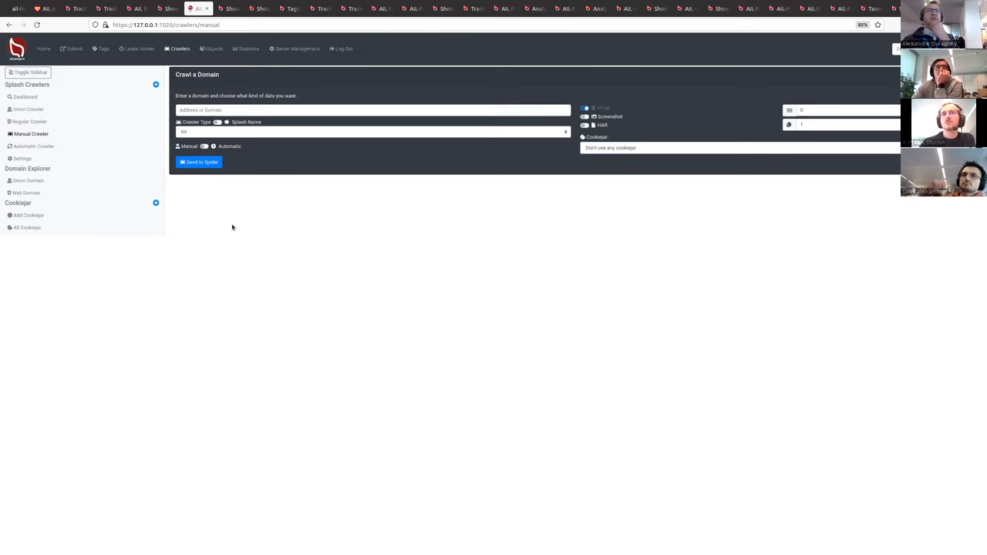
# Check the status of the circl.lu crawl on the crawler dashboard, reloading the page to follow its progress
pyautogui.click(25, 96)
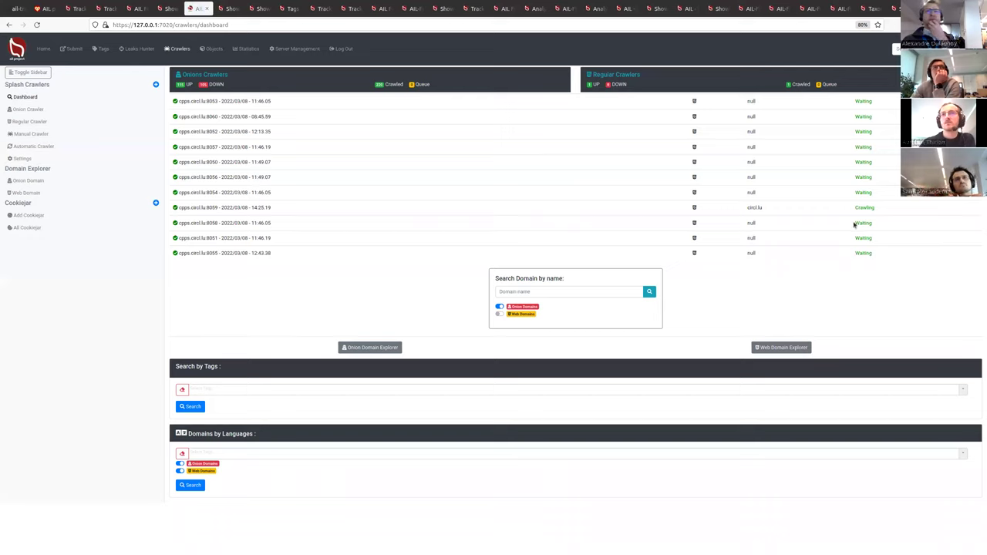
pyautogui.moveTo(853, 205); pyautogui.dragTo(746, 209)
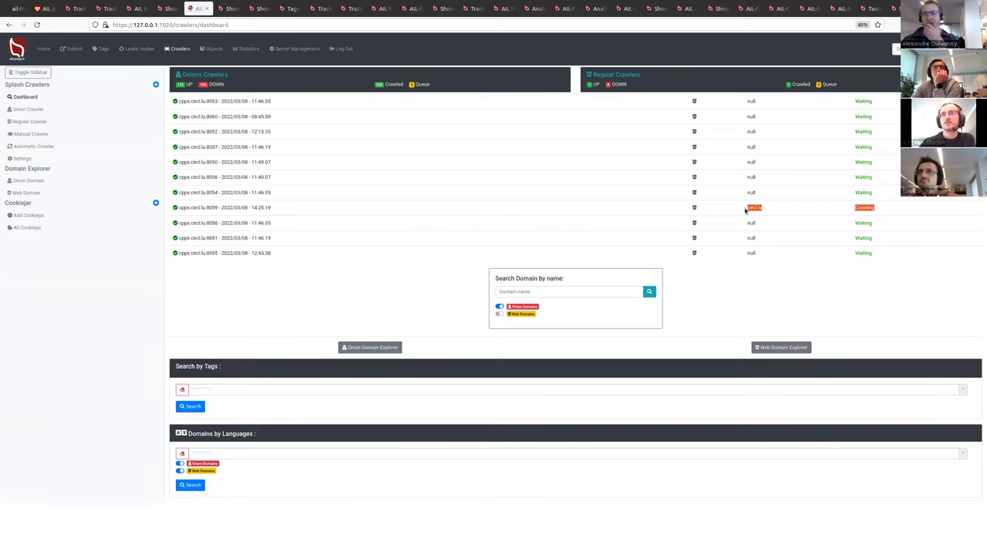
pyautogui.click(748, 206)
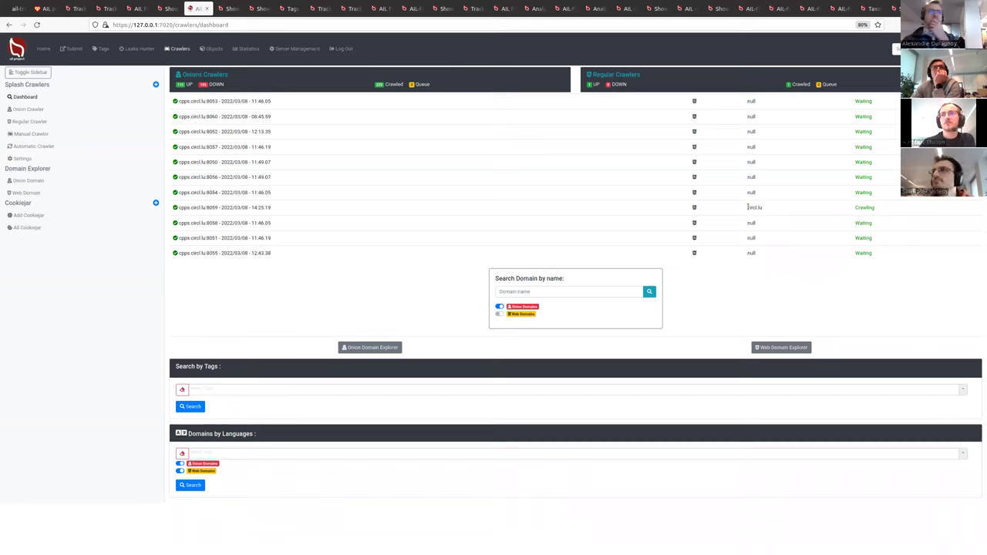
pyautogui.click(37, 26)
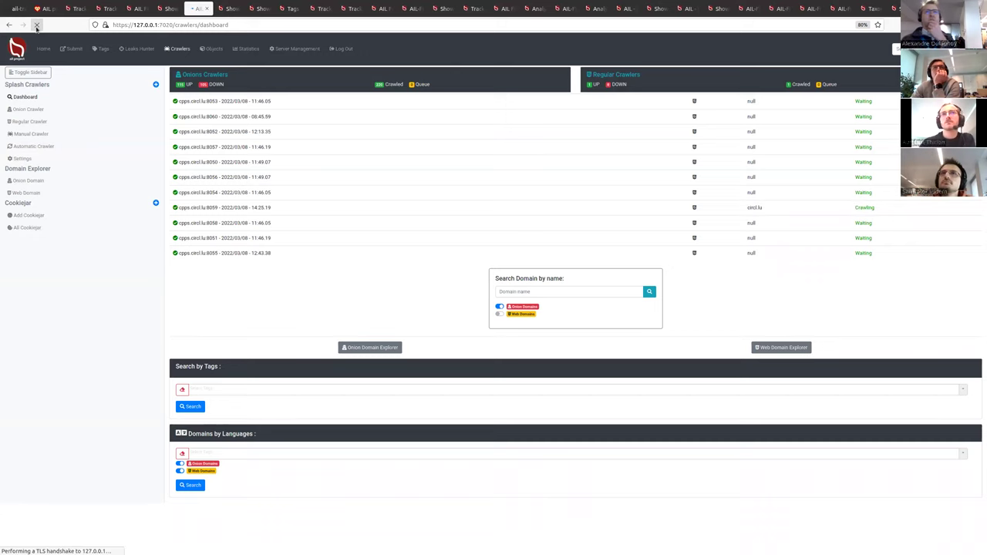
pyautogui.click(36, 25)
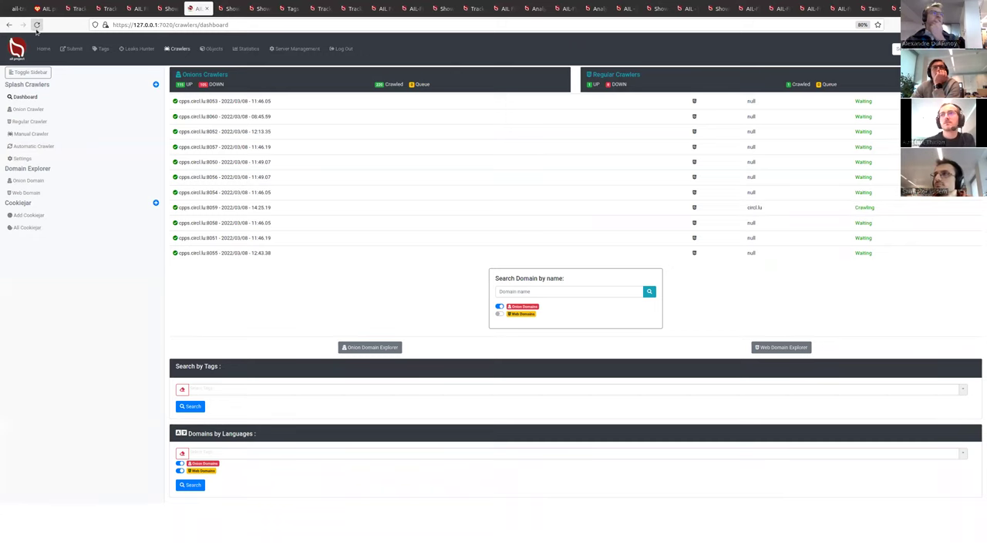
pyautogui.click(37, 26)
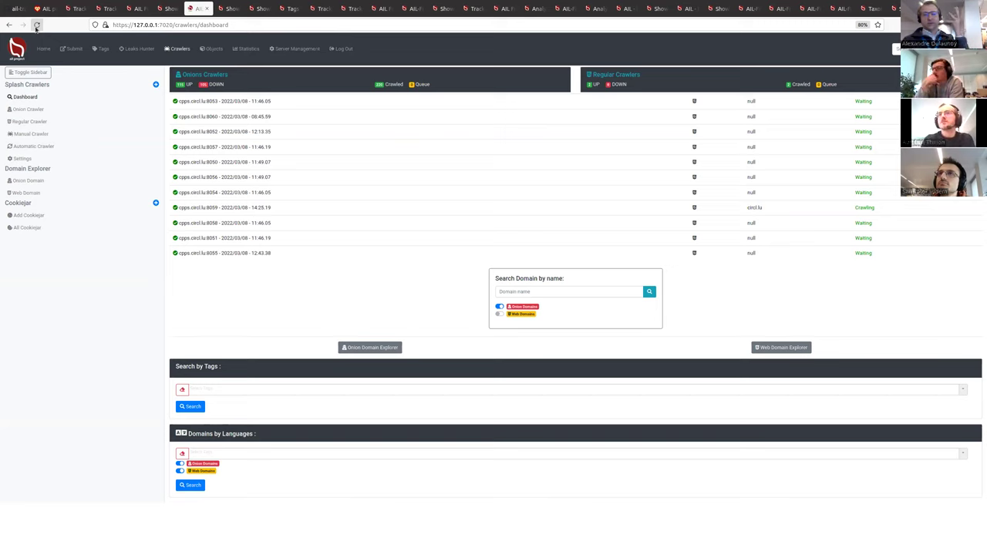
pyautogui.click(37, 26)
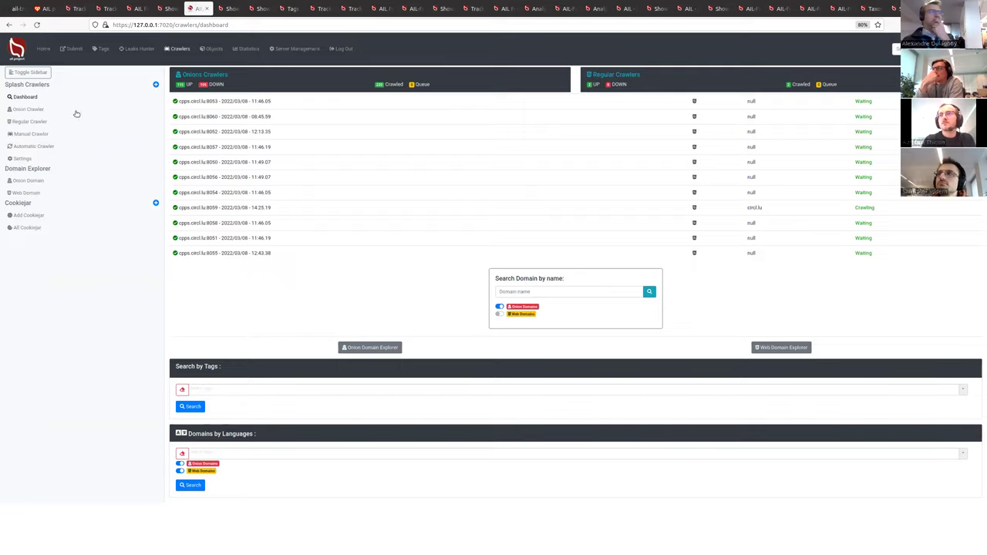
# Open the Onion Domain explorer and browse its unfiltered list of domains
pyautogui.click(41, 182)
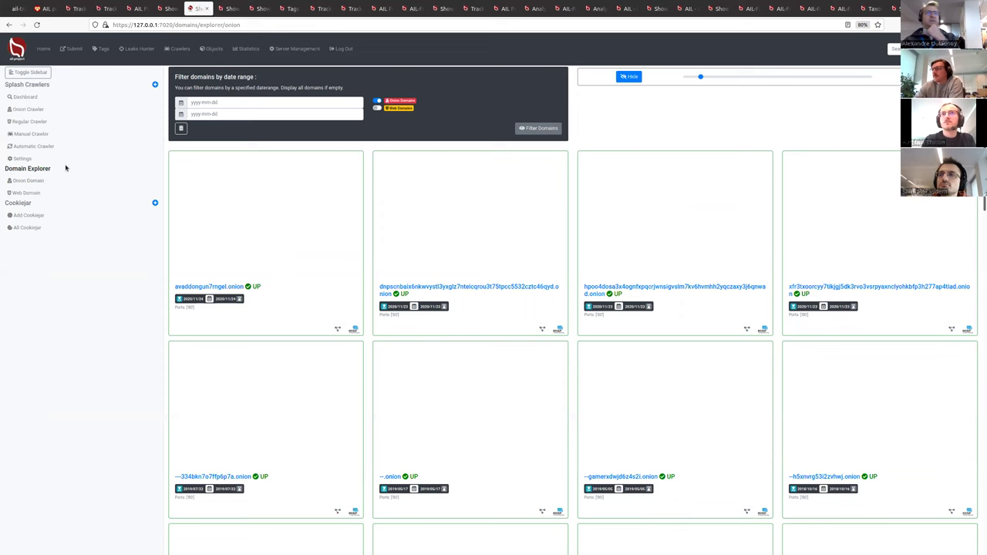
pyautogui.scroll(-15, 66, 165)
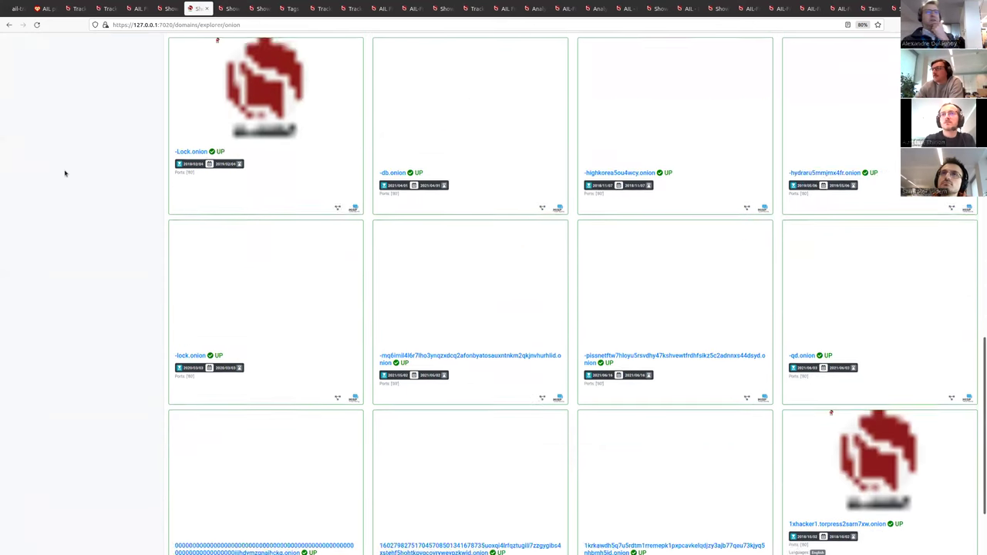
pyautogui.scroll(15, 67, 165)
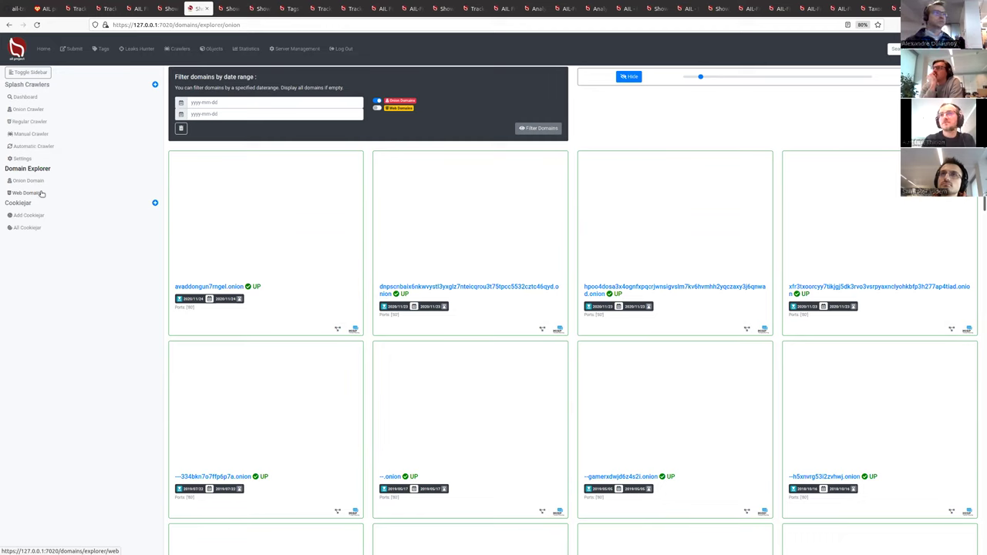
# Filter the onion domains by the date range 2022-03-07 to 2022-03-08
pyautogui.click(246, 103)
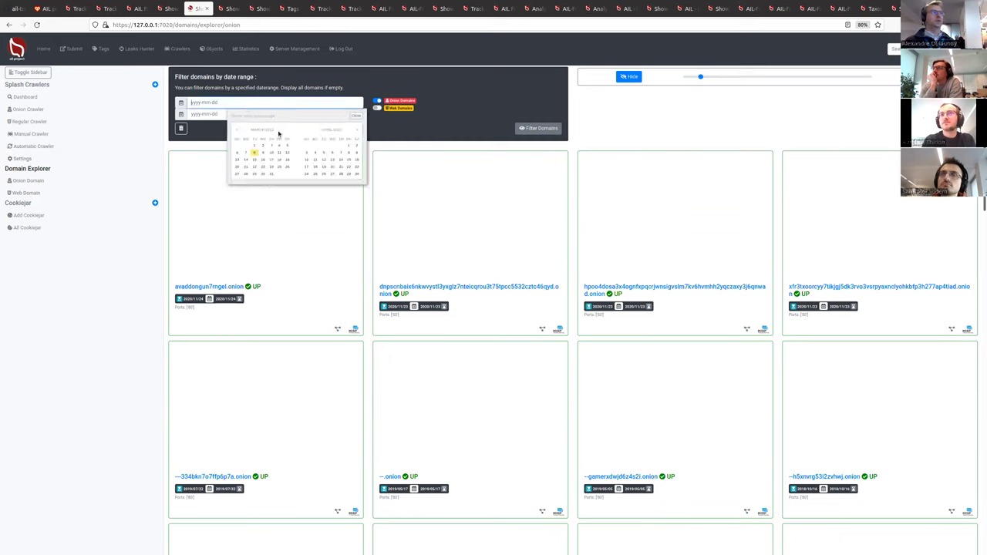
pyautogui.click(246, 153)
pyautogui.click(255, 153)
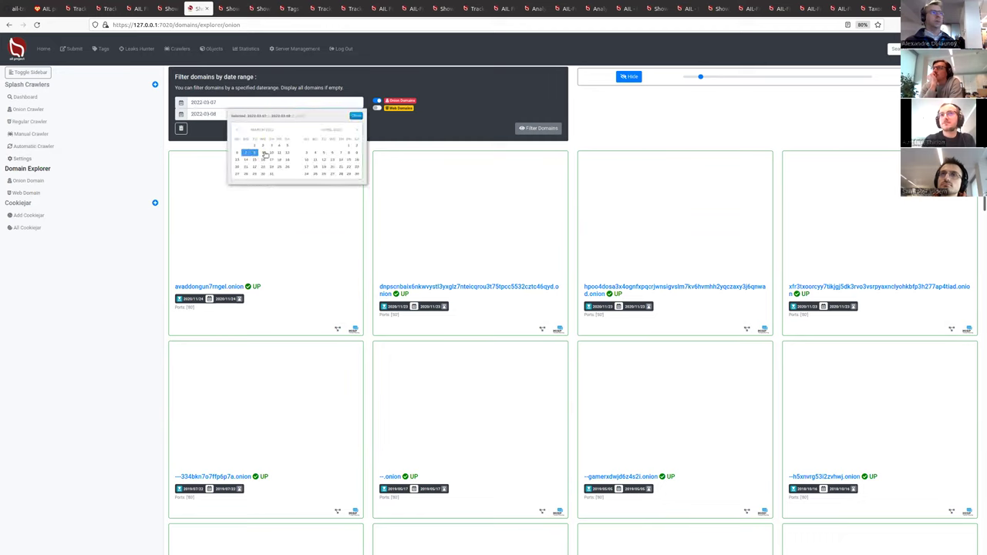
pyautogui.click(356, 115)
pyautogui.click(522, 128)
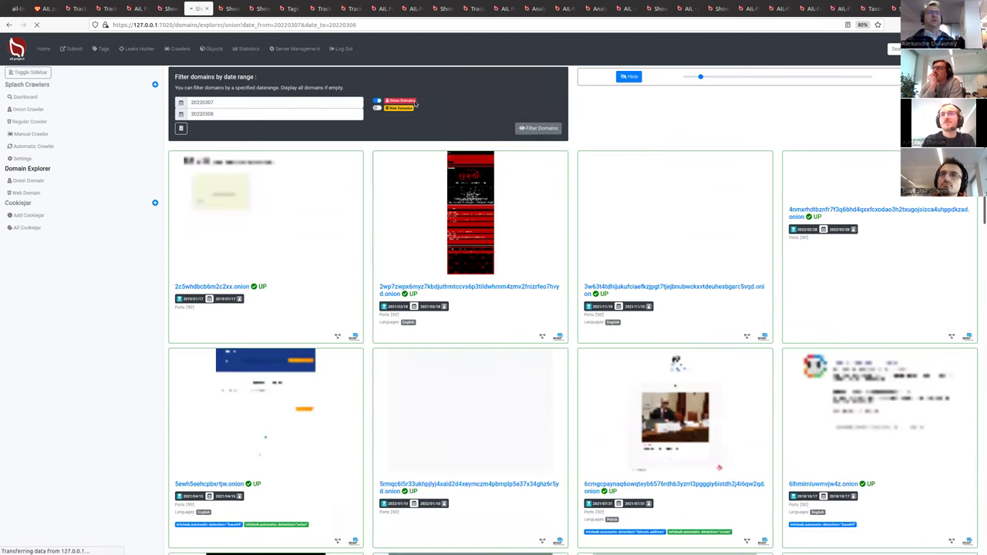
# Browse the filtered domains, open the details of the one showing a white-blue-red flag in a new tab and fully unblur its screenshot
pyautogui.scroll(-8, 414, 124)
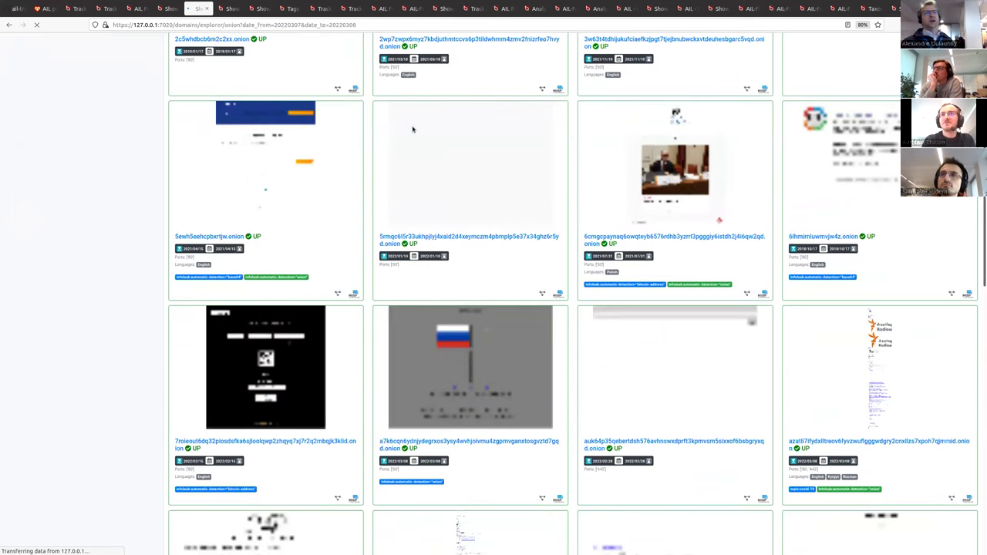
pyautogui.scroll(-5, 413, 135)
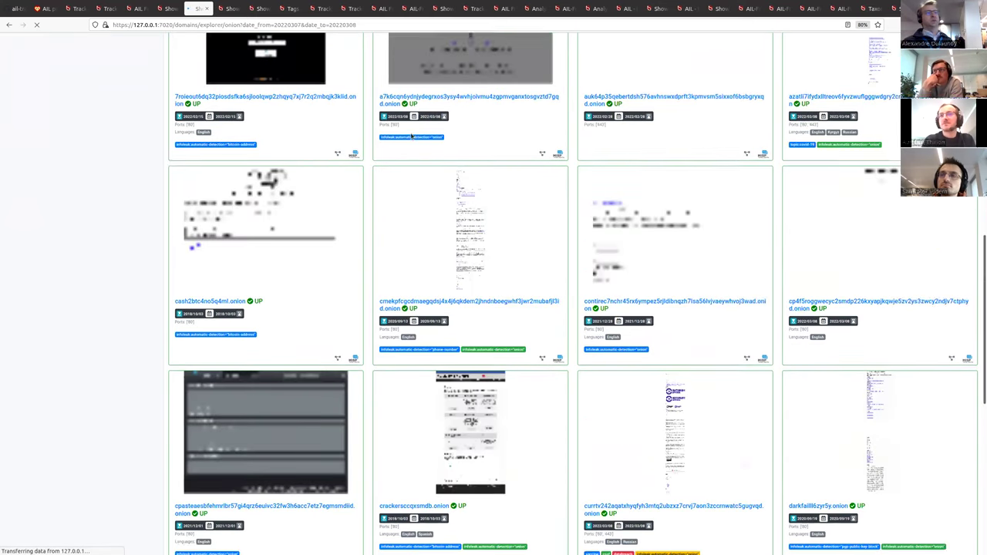
pyautogui.scroll(7, 413, 136)
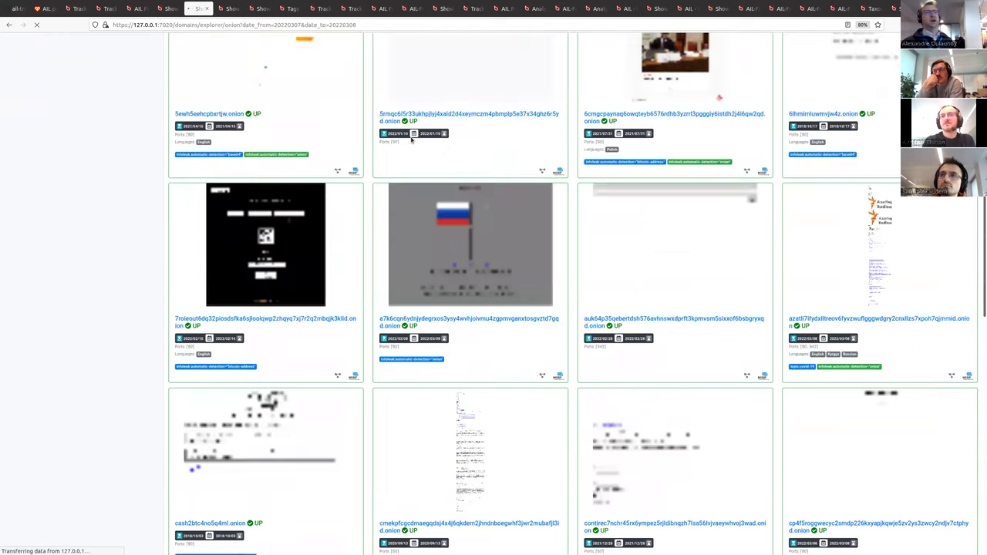
pyautogui.scroll(1, 461, 275)
pyautogui.scroll(-1, 461, 275)
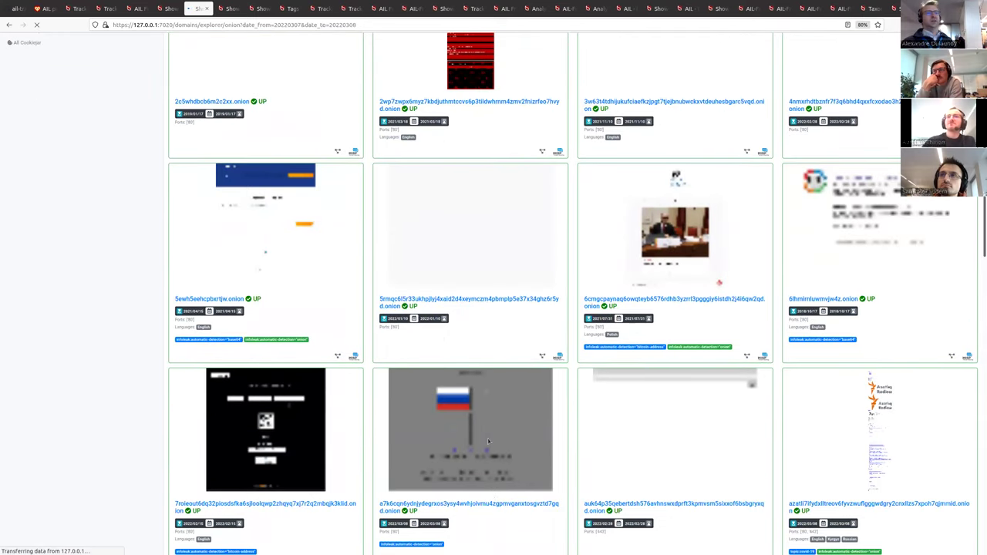
pyautogui.hotkey('ctrl', 't')
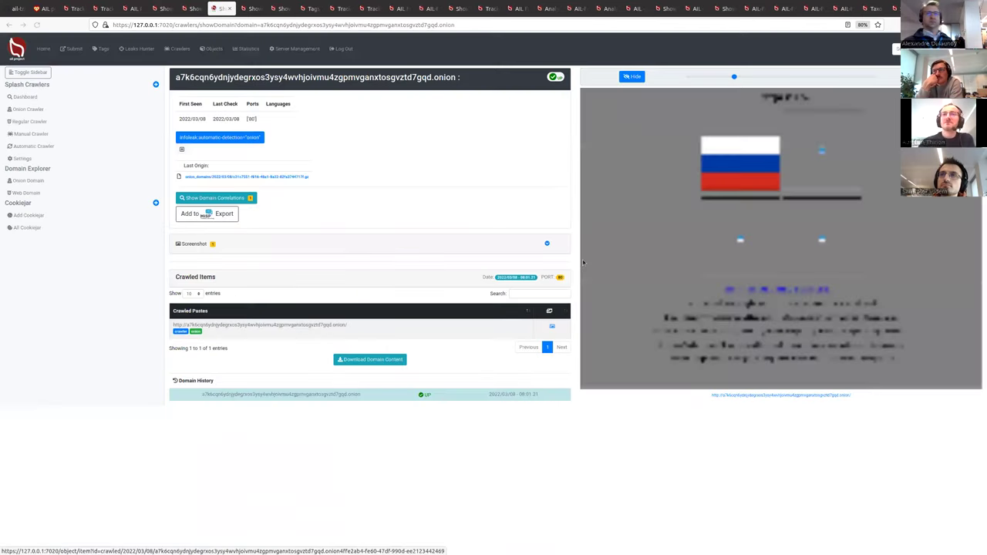
pyautogui.moveTo(735, 76); pyautogui.dragTo(874, 76)
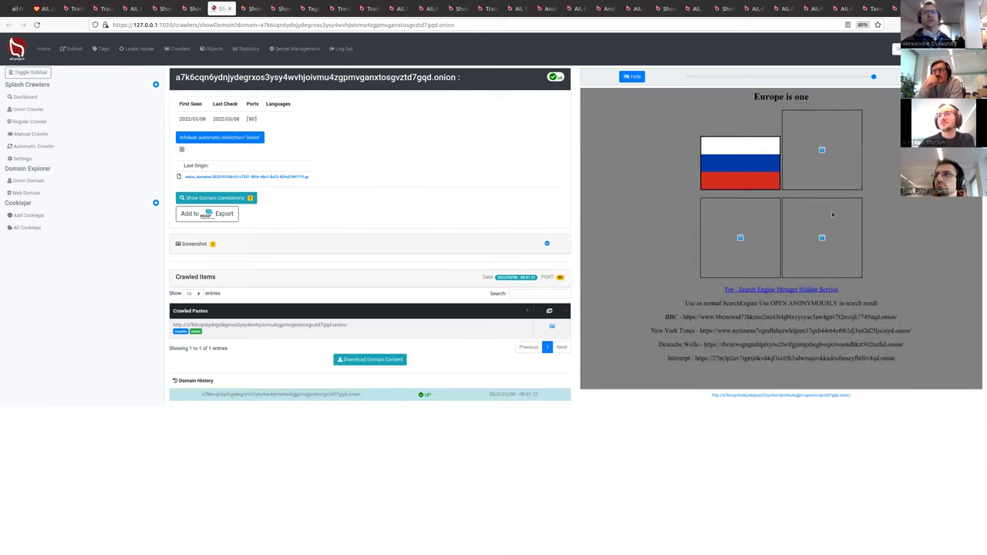
# View the cookiejar creation form and the list of investigations in the Objects section
pyautogui.click(41, 218)
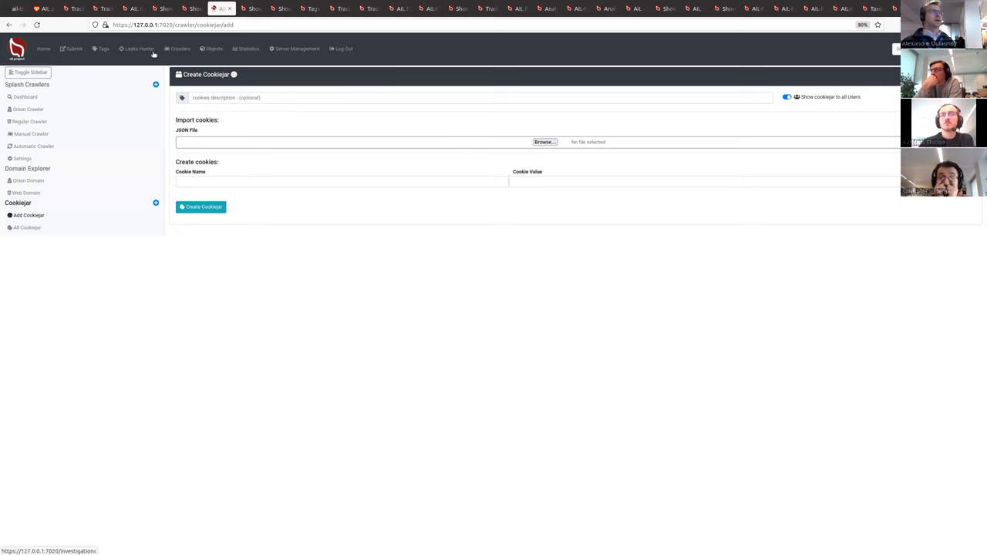
pyautogui.click(214, 49)
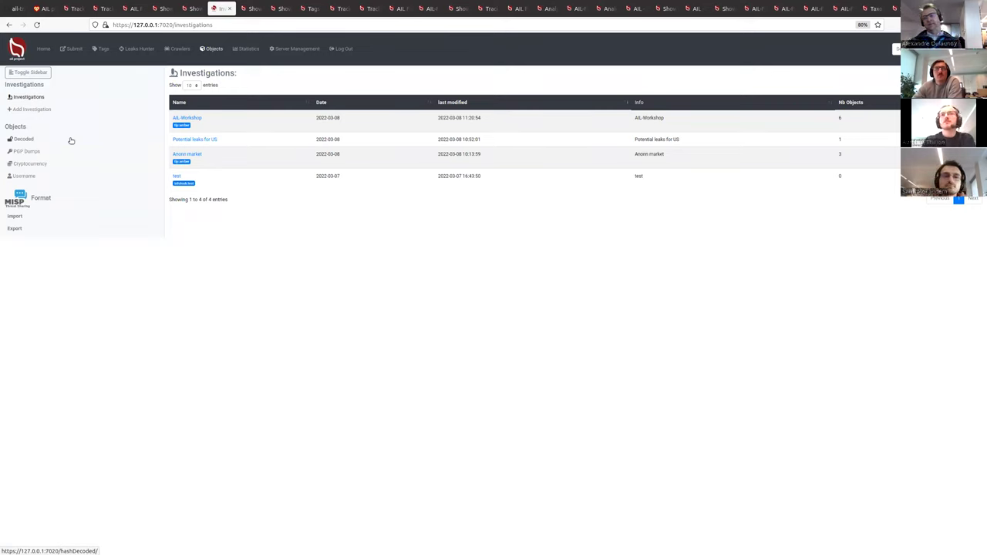
# List the PGP dump objects of all types for 2022-03-08 and review the resulting table
pyautogui.click(35, 156)
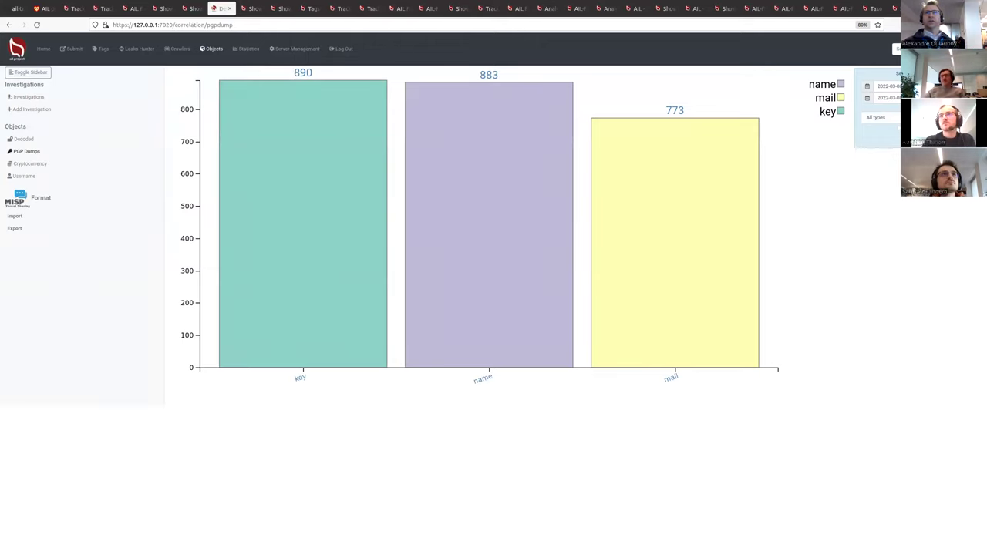
pyautogui.press('F5')
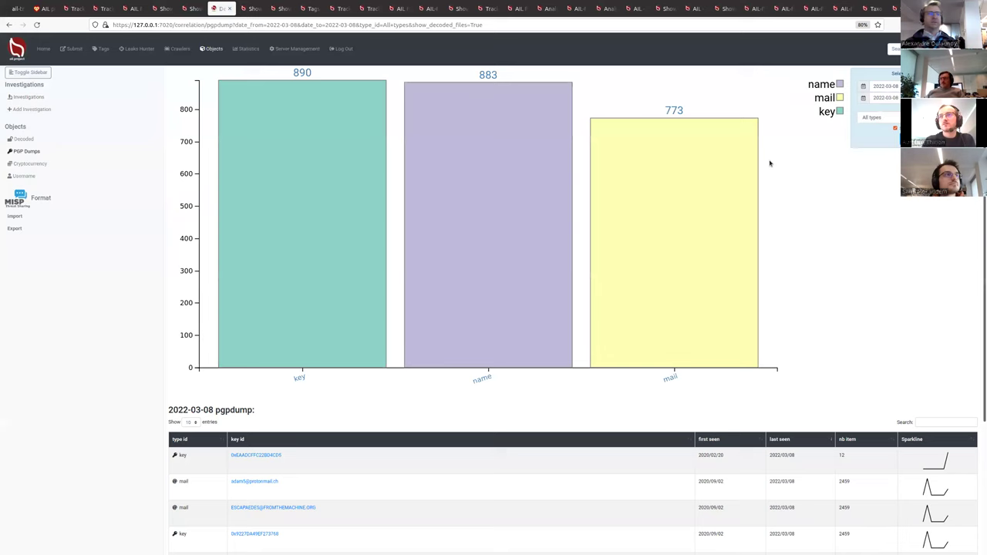
pyautogui.scroll(-2, 687, 225)
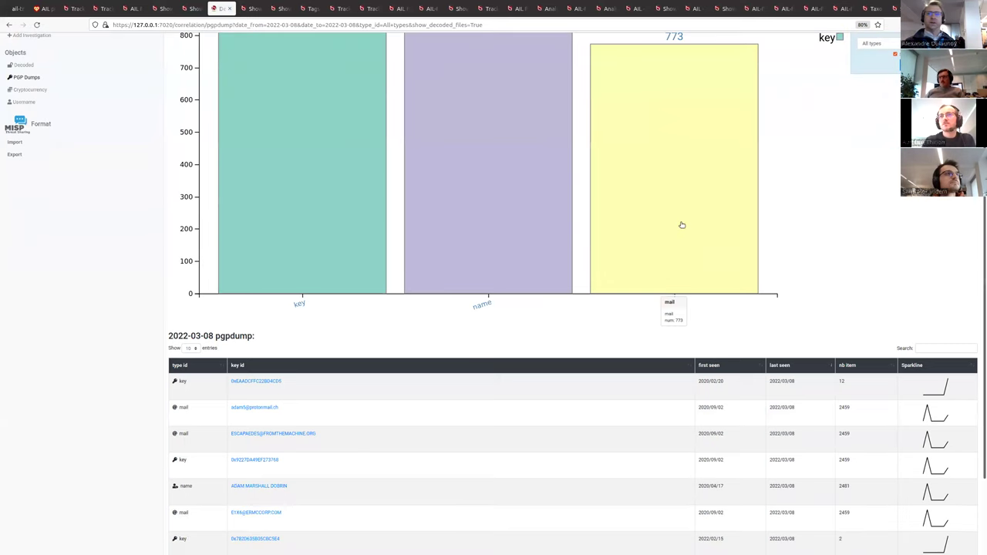
pyautogui.scroll(-3, 682, 226)
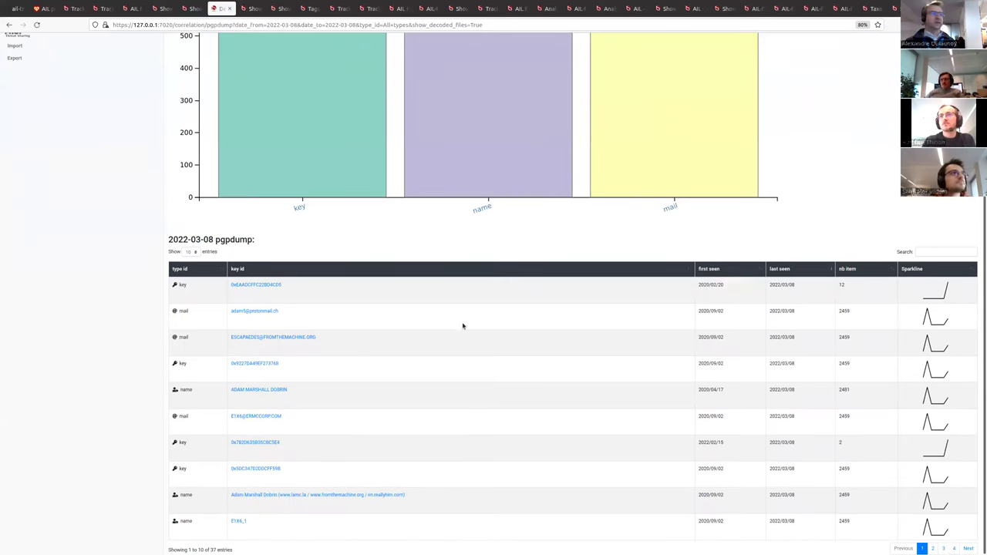
# Open the correlation graph of PGP key 0x782D635B05CBC5E4 in a new tab and pull its two crawled-item nodes apart
pyautogui.click(271, 443)
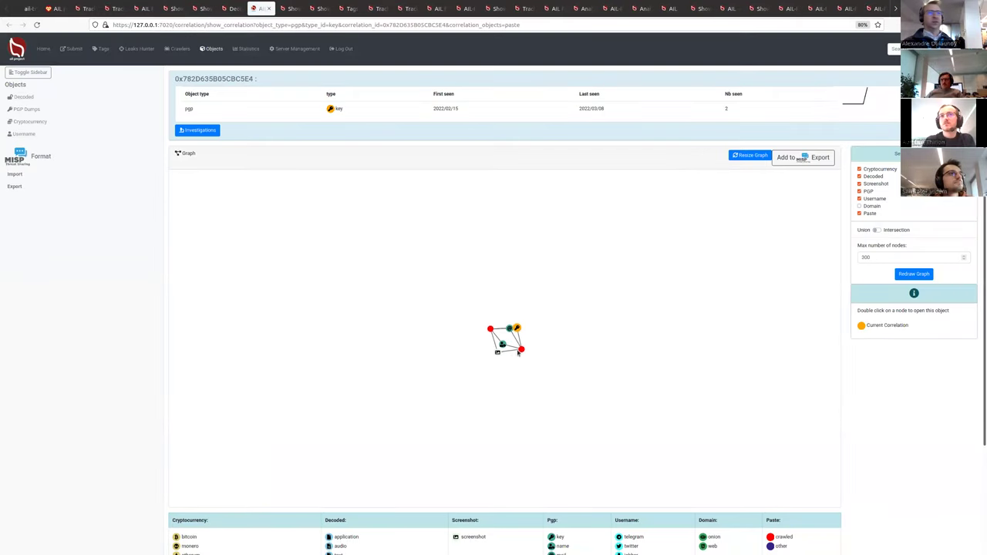
pyautogui.moveTo(518, 351); pyautogui.dragTo(577, 348)
pyautogui.moveTo(482, 329); pyautogui.dragTo(395, 327)
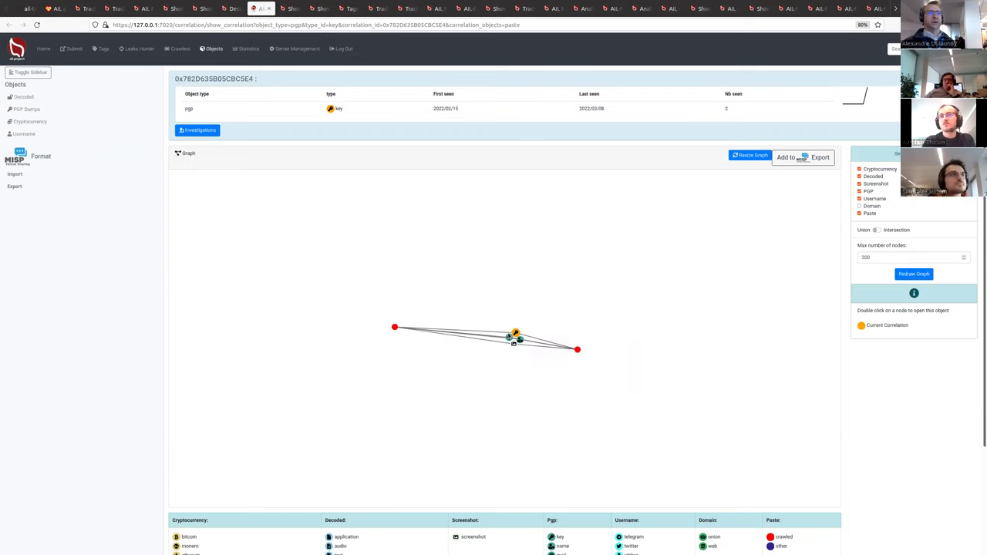
# Pull the screenshot node away from the cluster in the PGP key's correlation graph and preview its captured page
pyautogui.moveTo(511, 358)
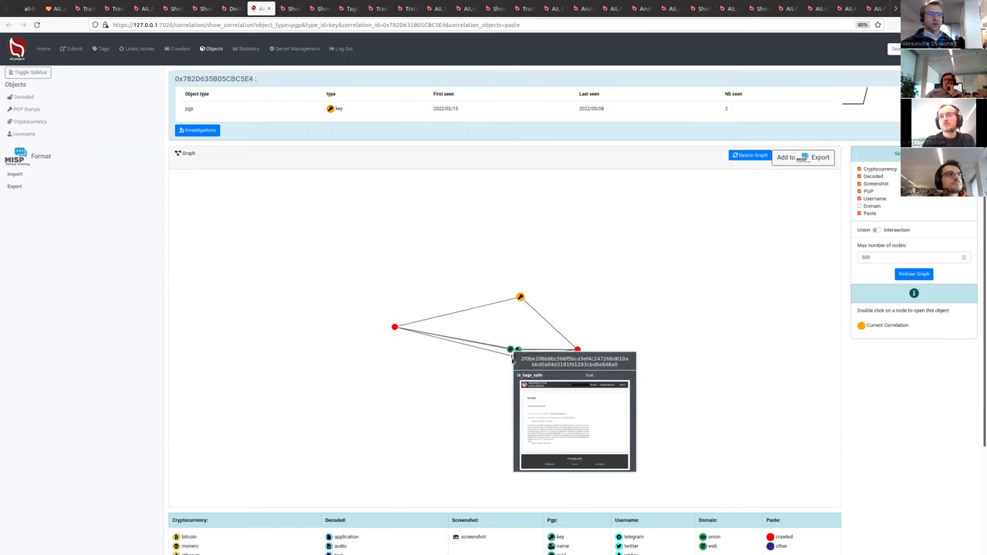
pyautogui.moveTo(511, 357); pyautogui.dragTo(437, 349)
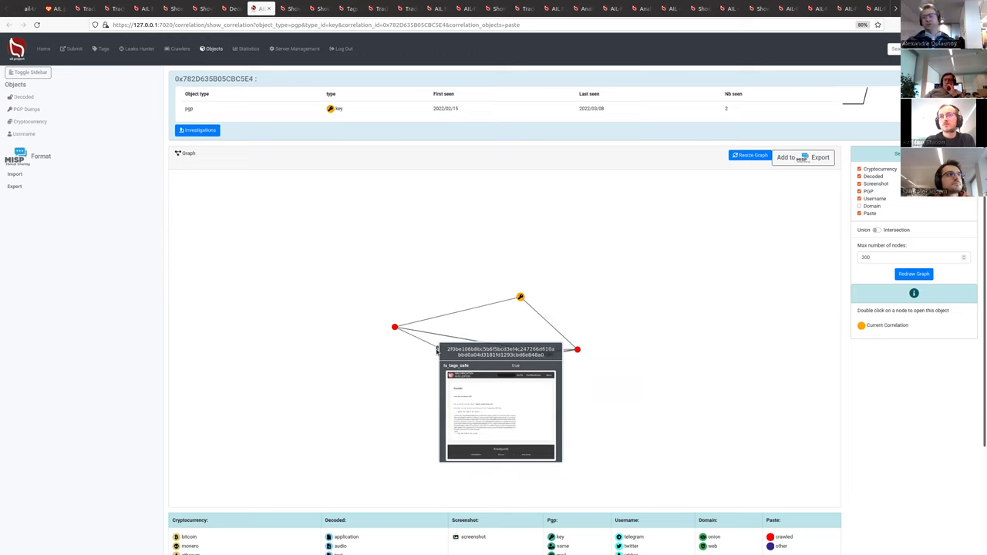
pyautogui.scroll(5, 437, 349)
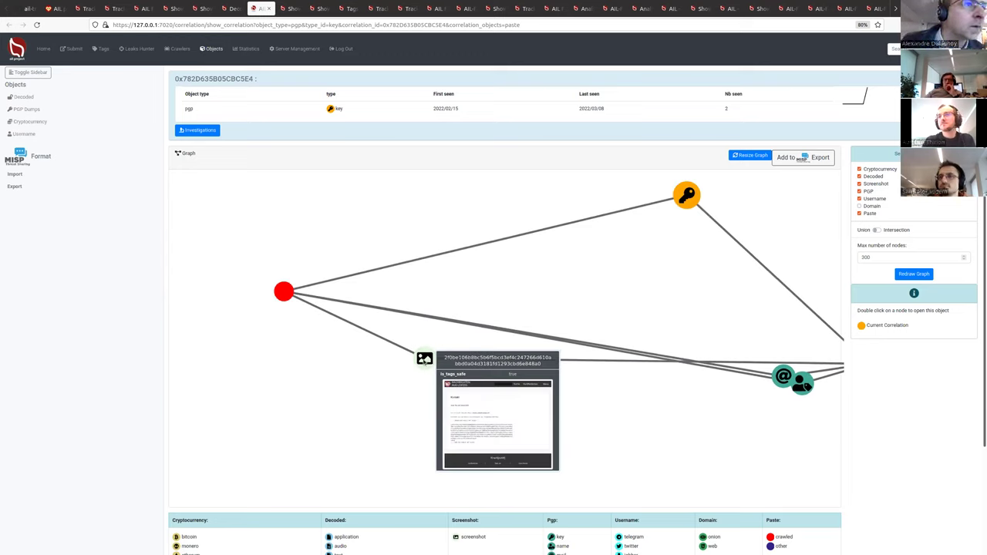
pyautogui.scroll(-5, 404, 285)
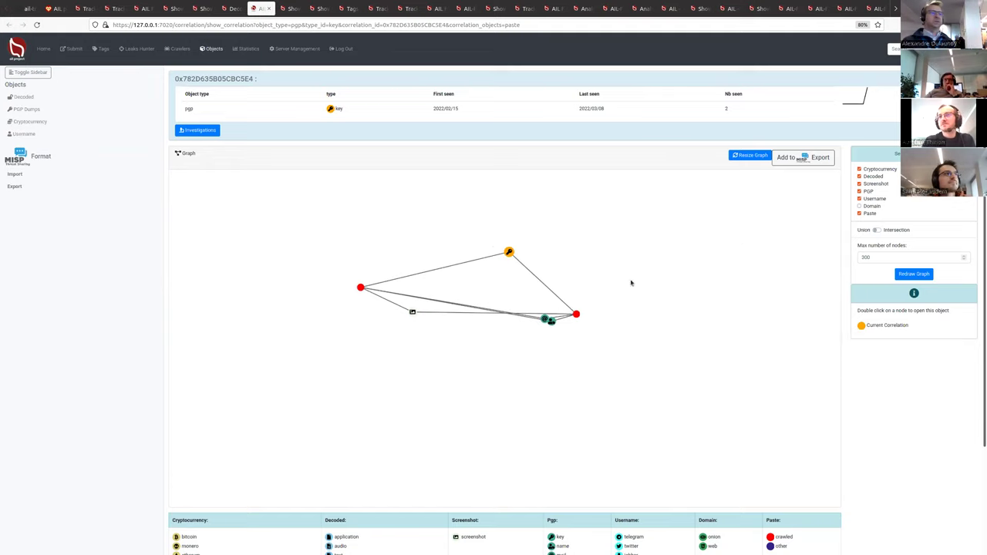
# Redraw the PGP key's graph with Domain correlations included, and pull a crawled-item node and the onion domain node away from the cluster
pyautogui.click(914, 274)
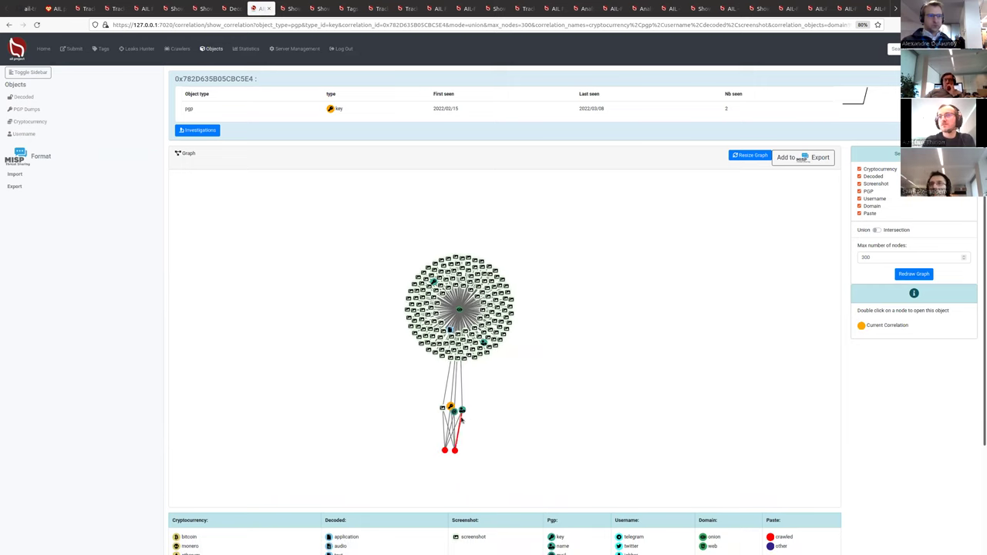
pyautogui.moveTo(454, 449); pyautogui.dragTo(520, 447)
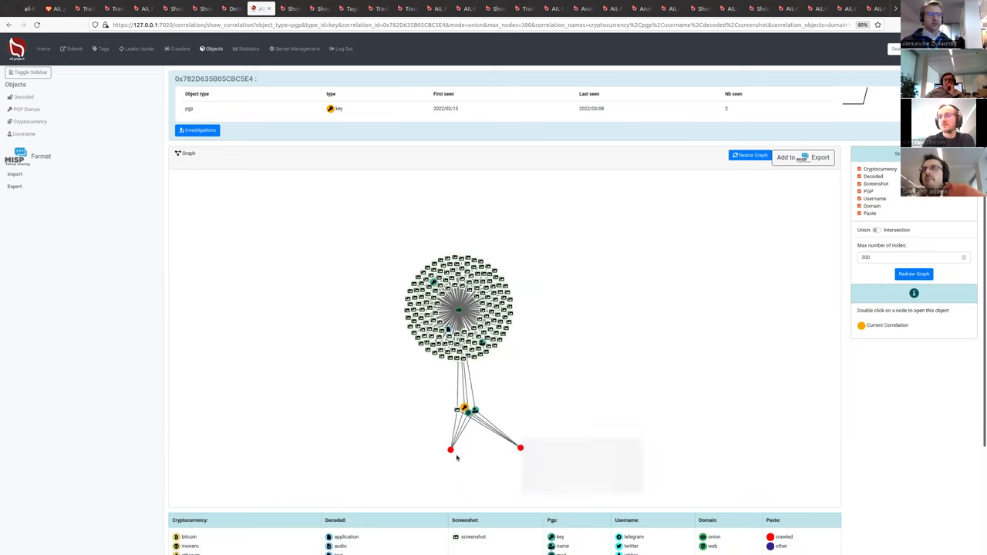
pyautogui.moveTo(547, 306)
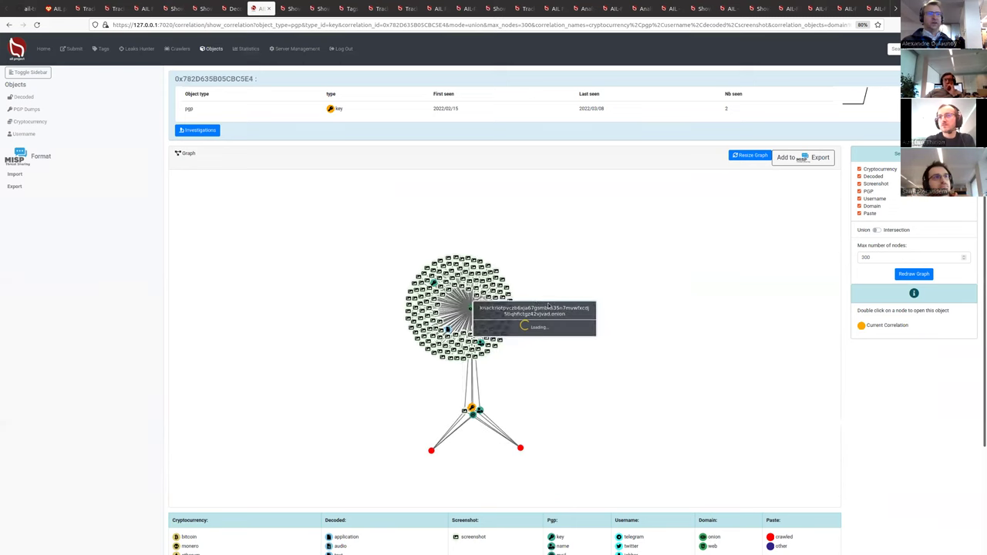
pyautogui.moveTo(471, 308); pyautogui.dragTo(638, 291)
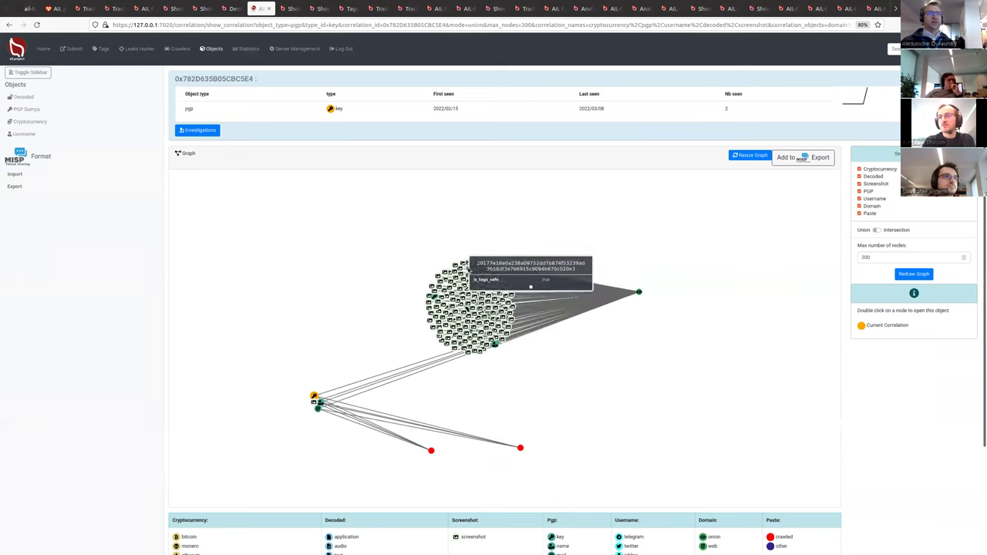
# Preview the screenshot and domain nodes, open the correlated onion domain's details in a new tab, and return to the graph
pyautogui.moveTo(466, 266)
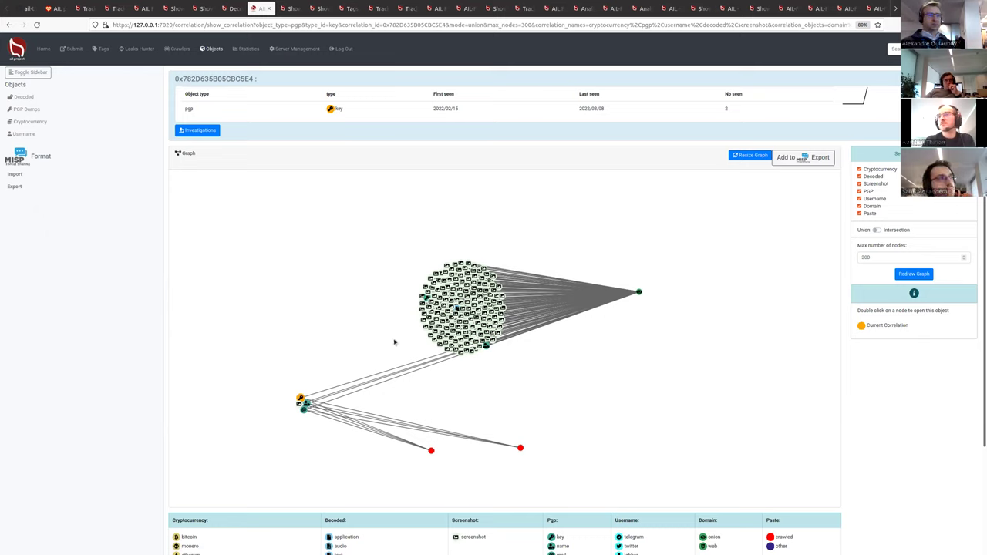
pyautogui.moveTo(493, 305)
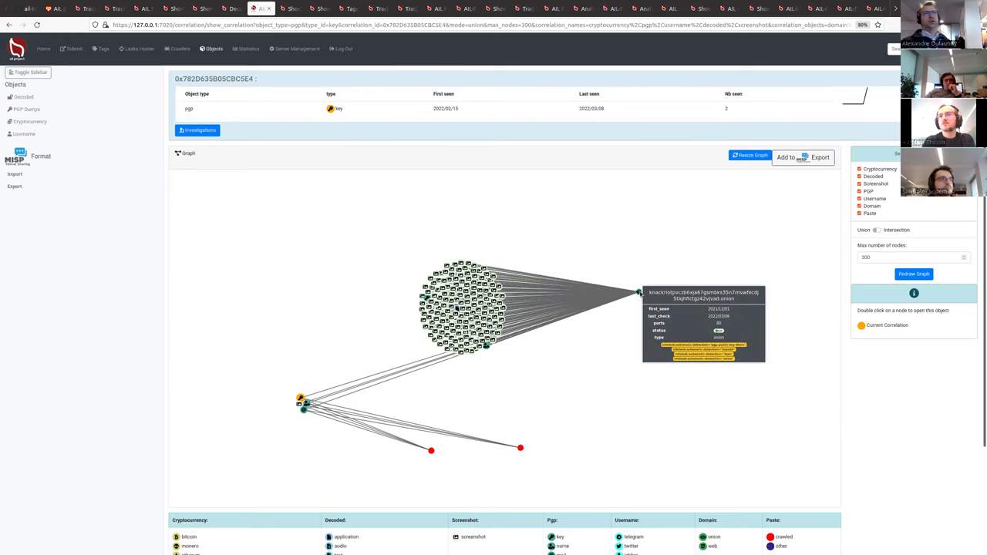
pyautogui.doubleClick(639, 293)
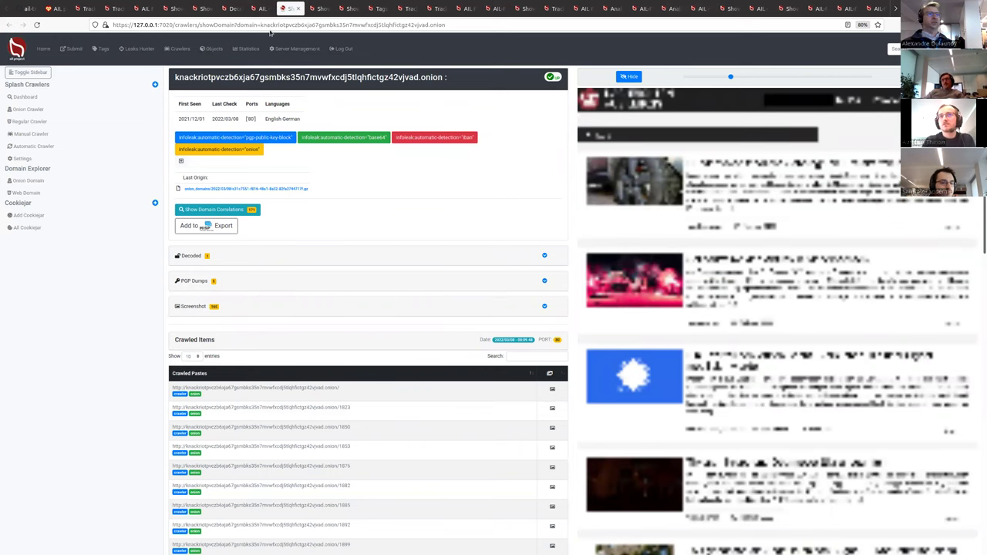
pyautogui.click(263, 9)
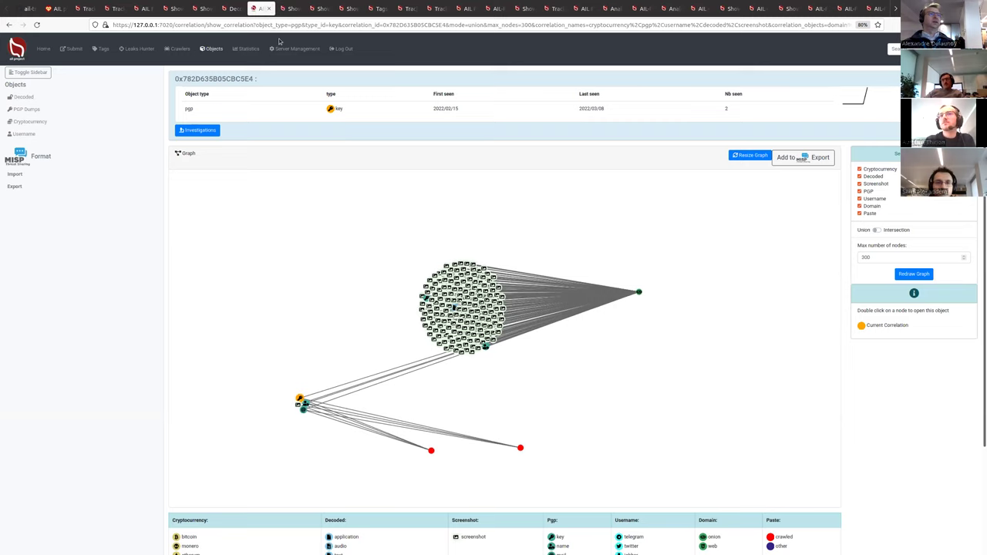
# Show the decoded objects for 2022-03-08 with all encodings and all types, and examine the chart of file types
pyautogui.click(30, 97)
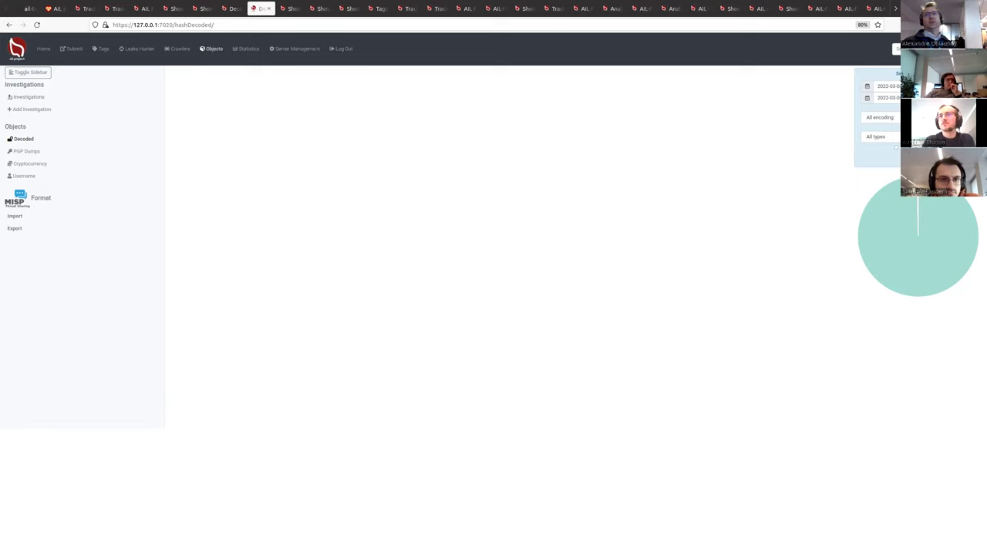
pyautogui.click(879, 117)
pyautogui.click(879, 117)
pyautogui.click(879, 117)
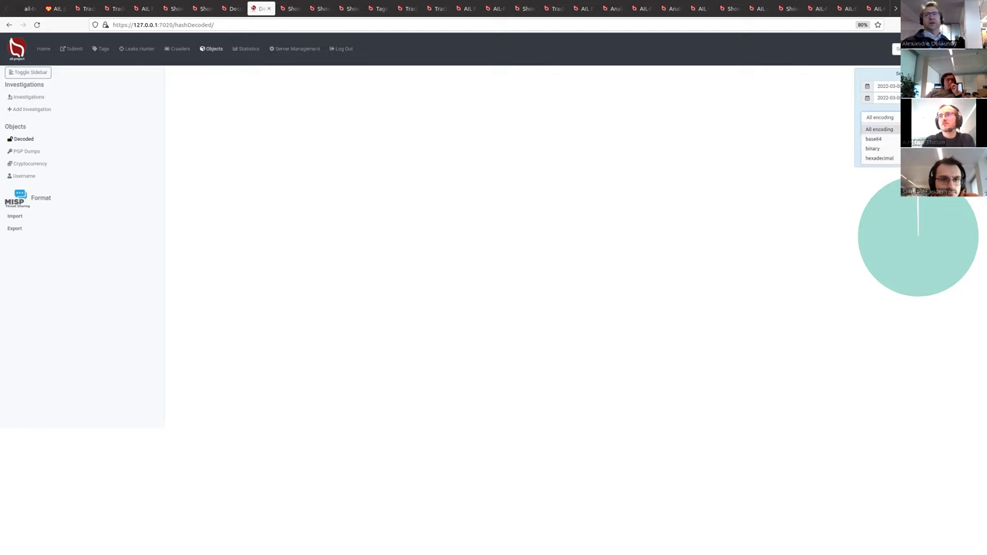
pyautogui.press('Escape')
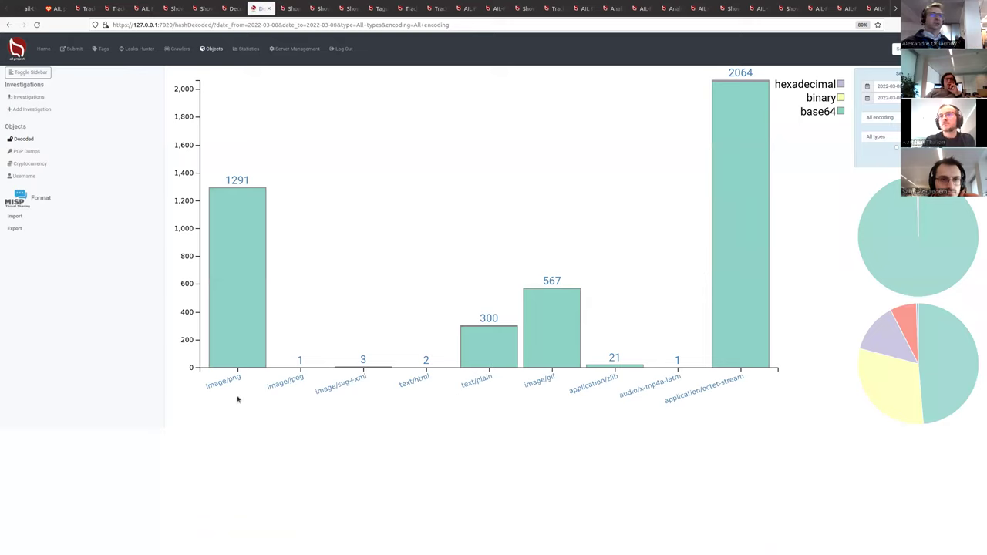
pyautogui.moveTo(239, 341)
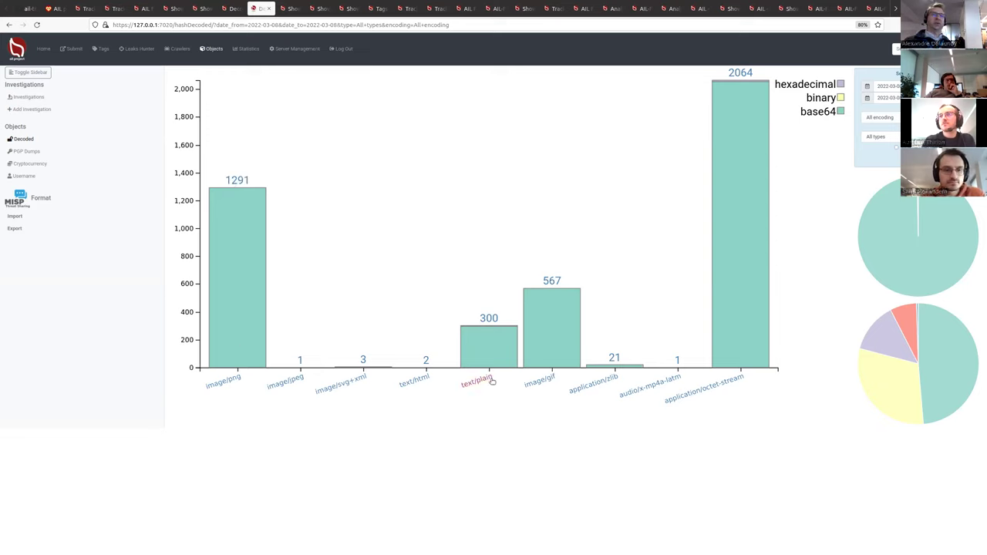
# Review the file types available for filtering decoded objects, keeping the selection at All types
pyautogui.click(879, 118)
pyautogui.click(875, 137)
pyautogui.click(875, 137)
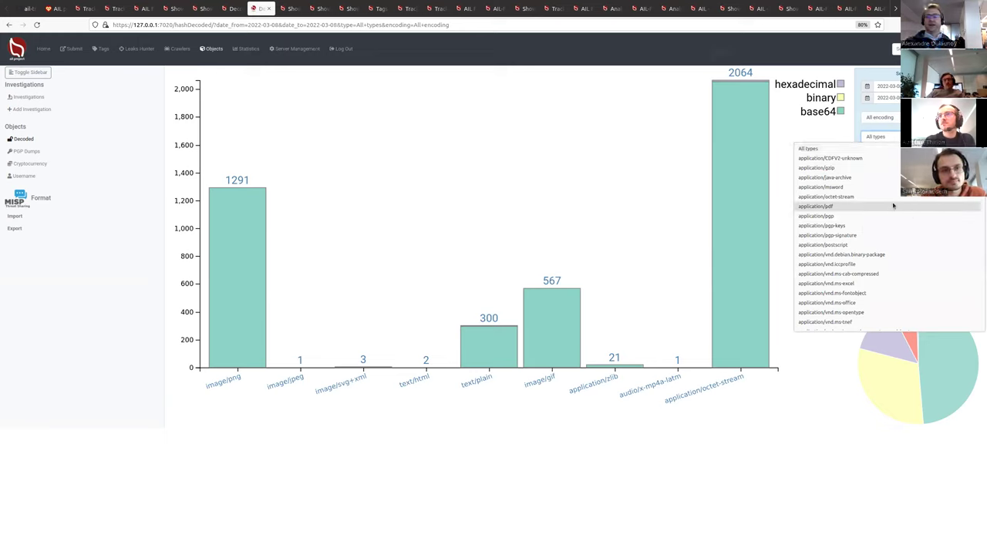
pyautogui.click(828, 394)
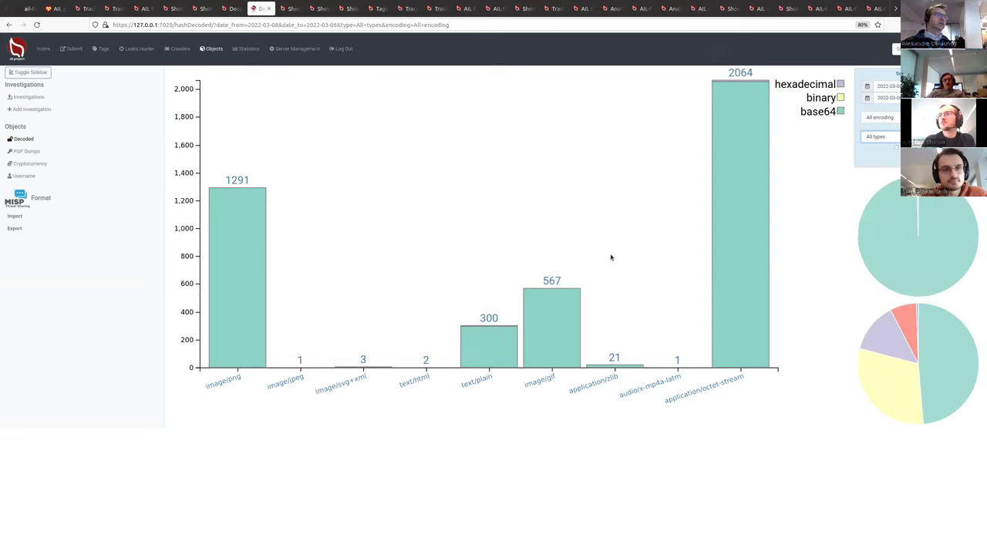
# List the cryptocurrency objects of all types for 2022-03-08 and review the resulting table
pyautogui.click(80, 167)
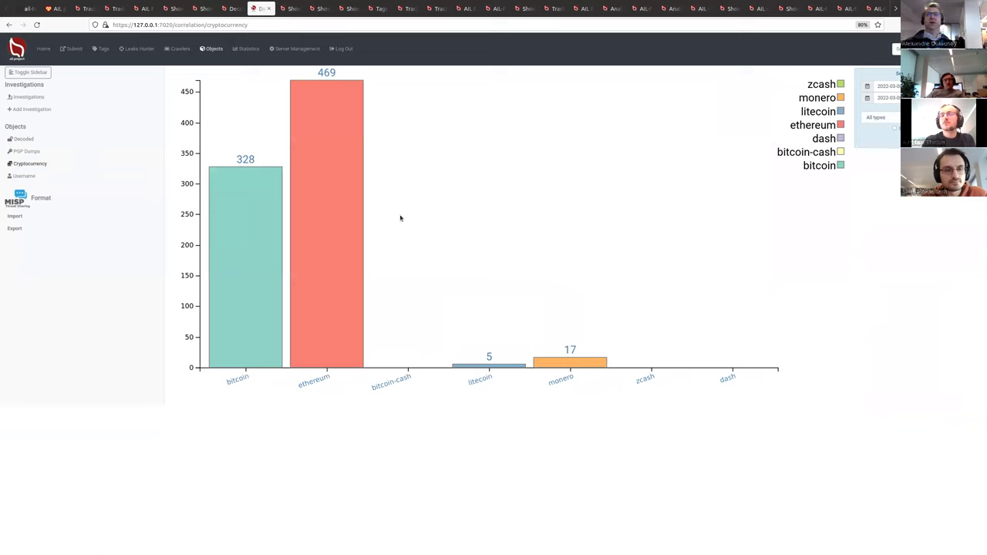
pyautogui.press('F5')
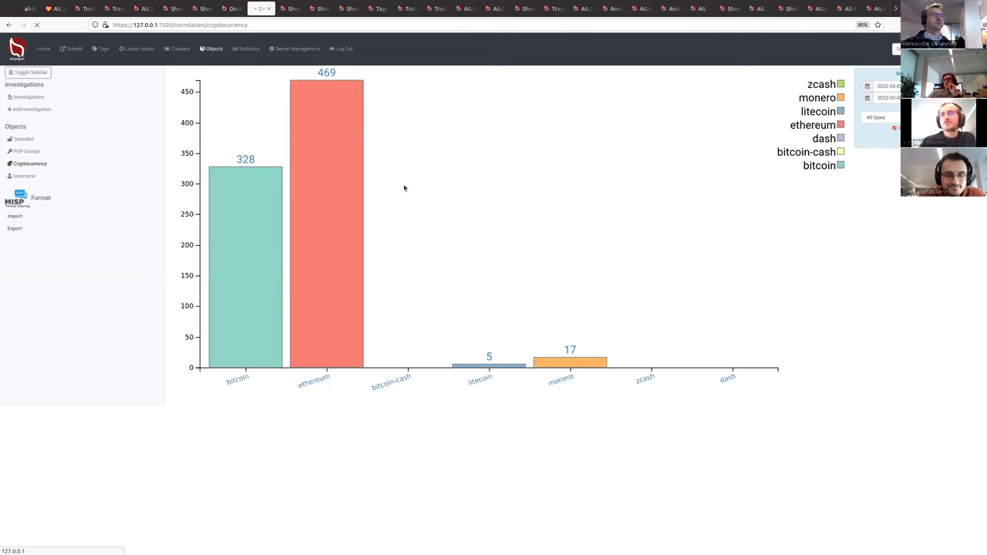
pyautogui.click(289, 9)
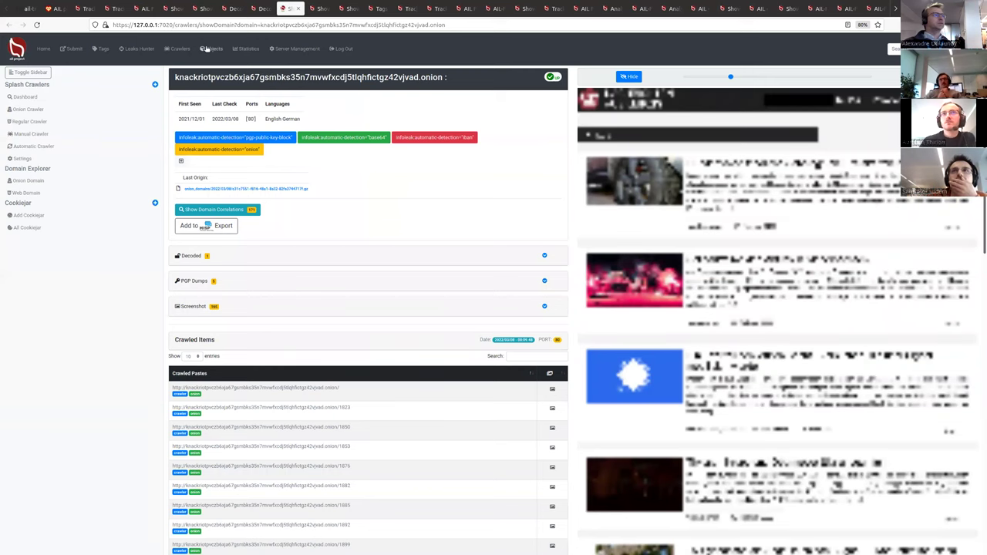
pyautogui.click(263, 8)
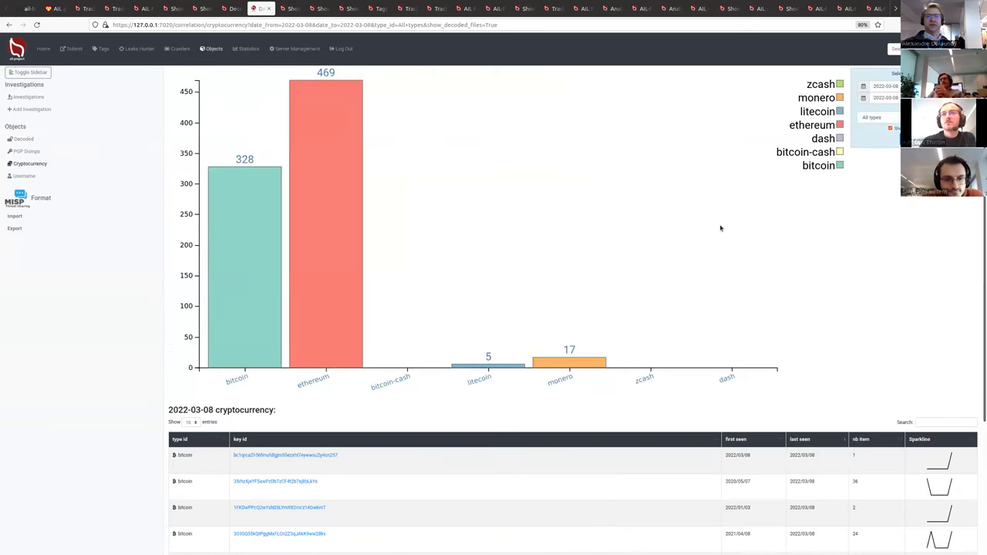
pyautogui.scroll(-3, 445, 314)
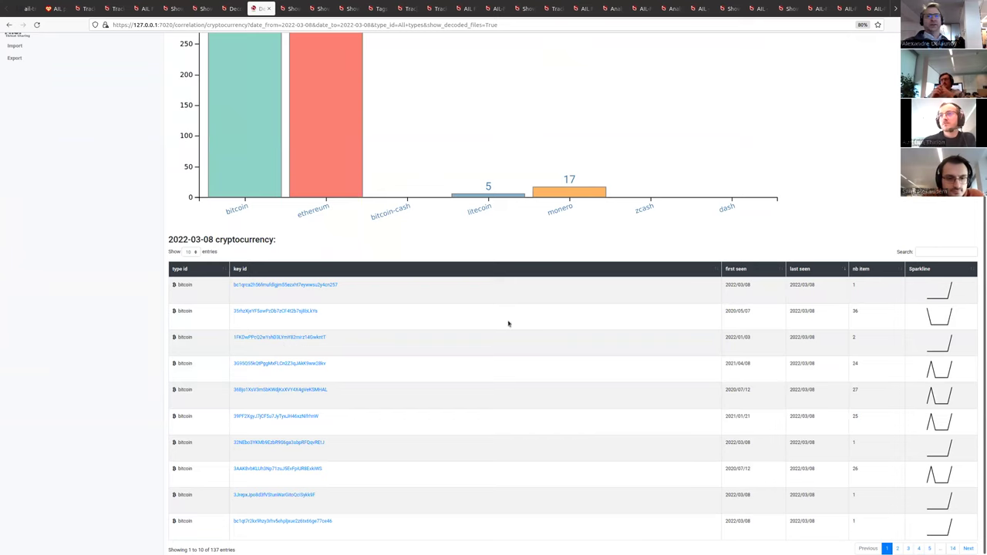
# Open the correlation graph of the bitcoin address first seen on 2020/05/07 in a new tab and preview its screenshot nodes
pyautogui.click(276, 311)
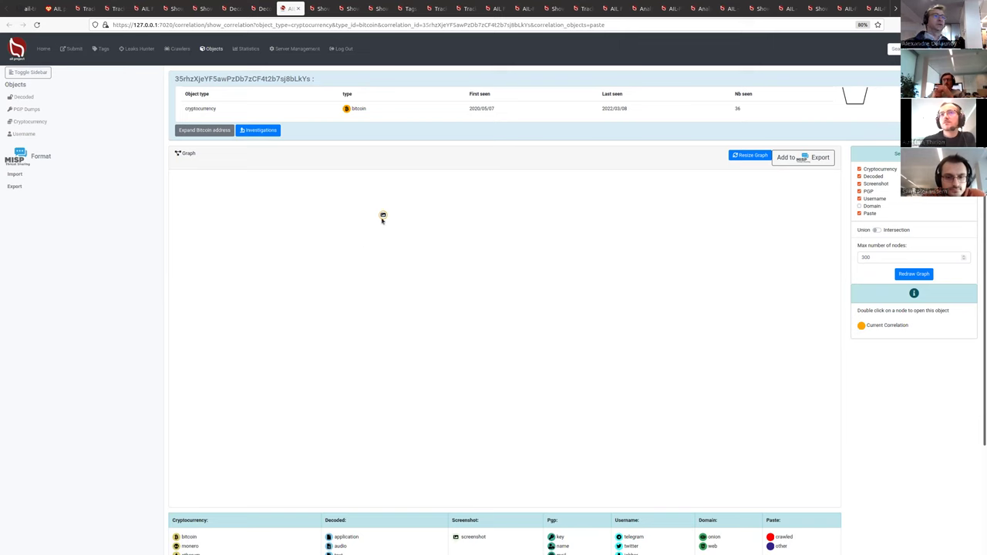
pyautogui.scroll(3, 612, 326)
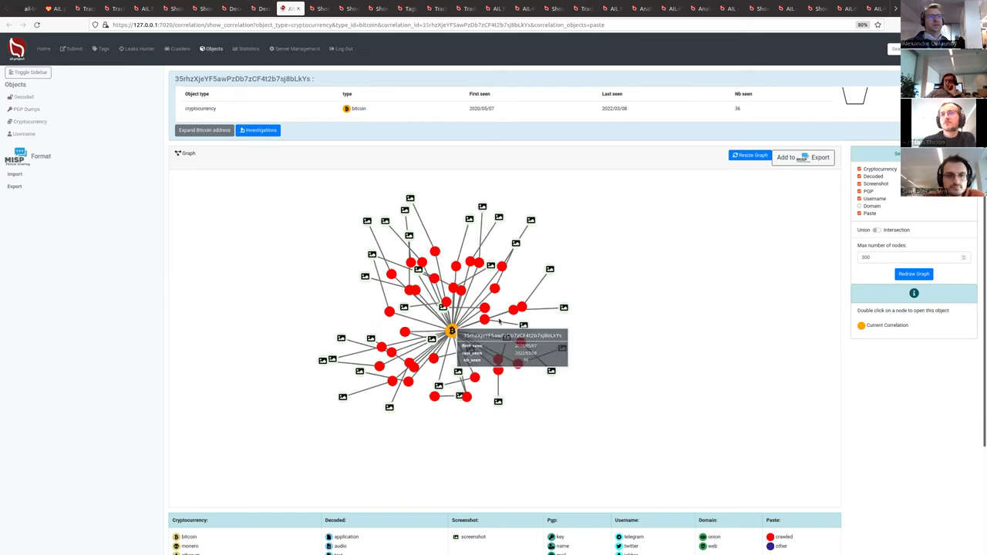
pyautogui.moveTo(521, 317)
pyautogui.moveTo(562, 308)
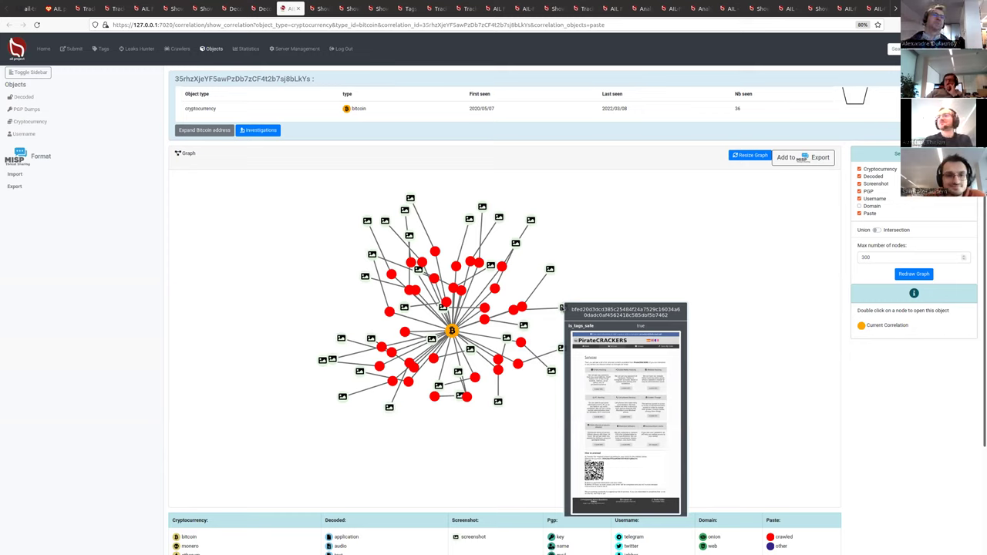
pyautogui.moveTo(533, 223)
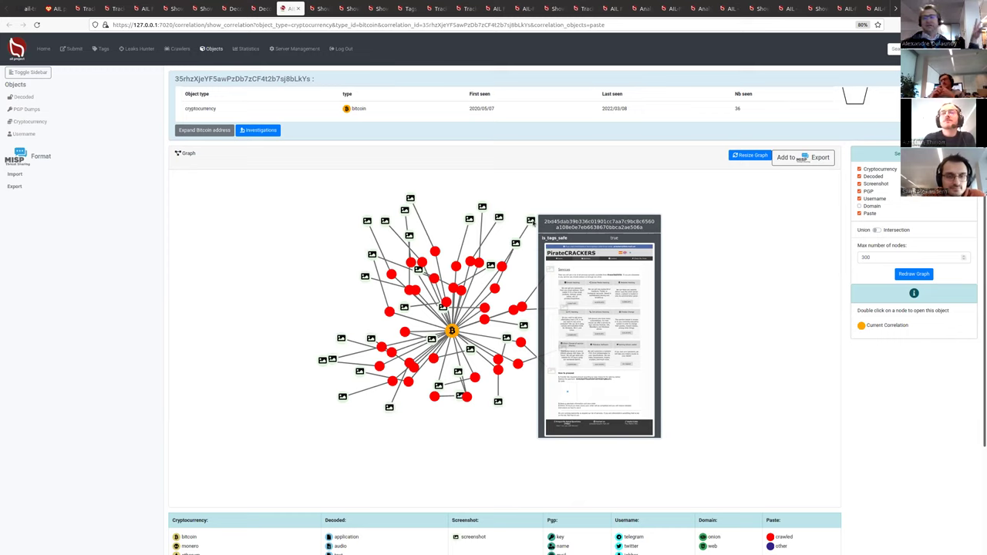
# Expand the bitcoin address to examine its transaction totals, and return to the cryptocurrency list
pyautogui.click(222, 131)
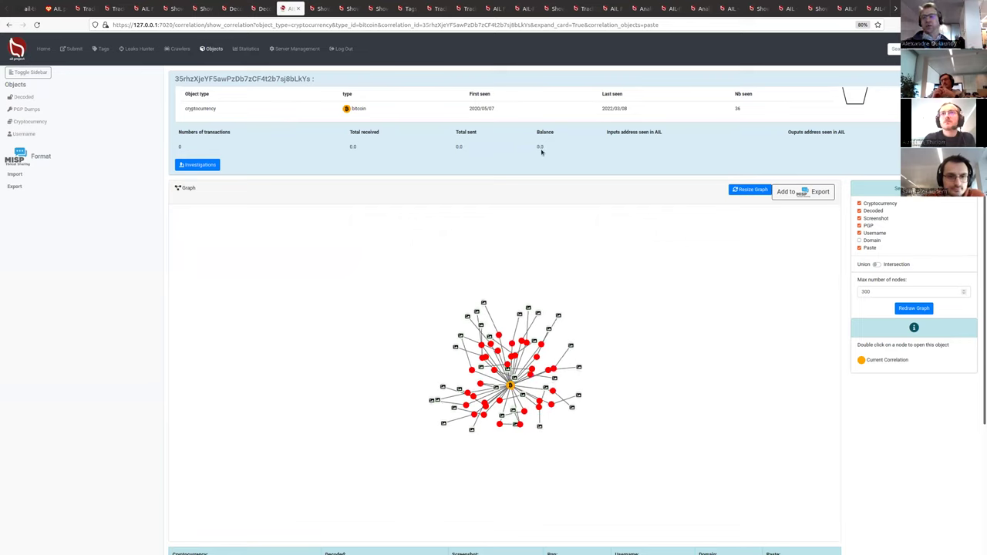
pyautogui.doubleClick(352, 146)
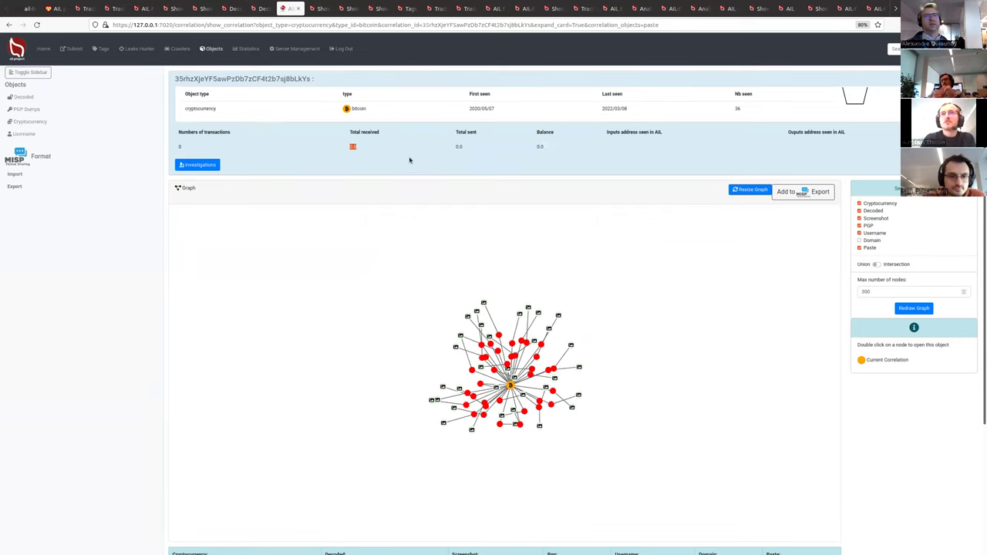
pyautogui.click(261, 9)
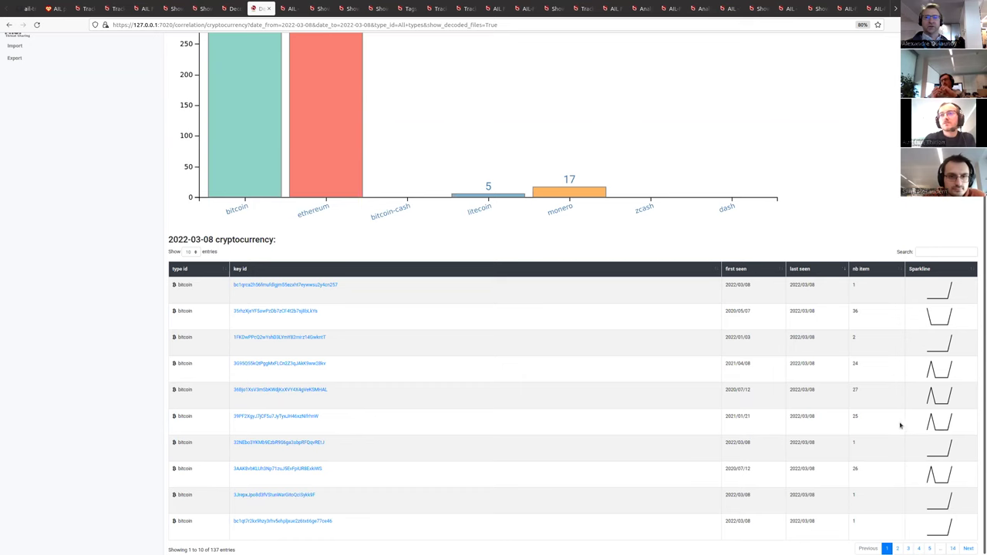
# Open the graph of the bitcoin address first seen on 2021/01/21 from the list's second page and expand its transaction details
pyautogui.click(899, 548)
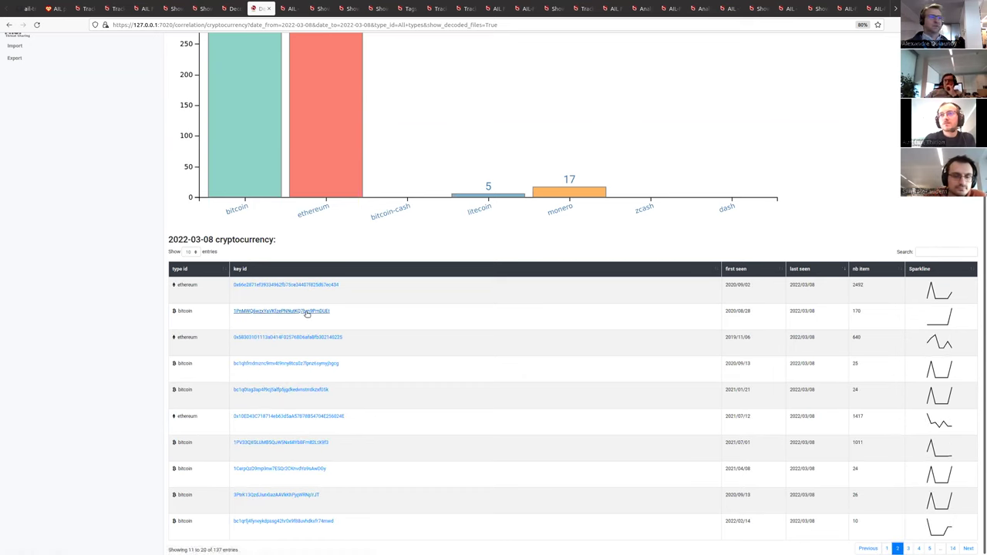
pyautogui.click(317, 391)
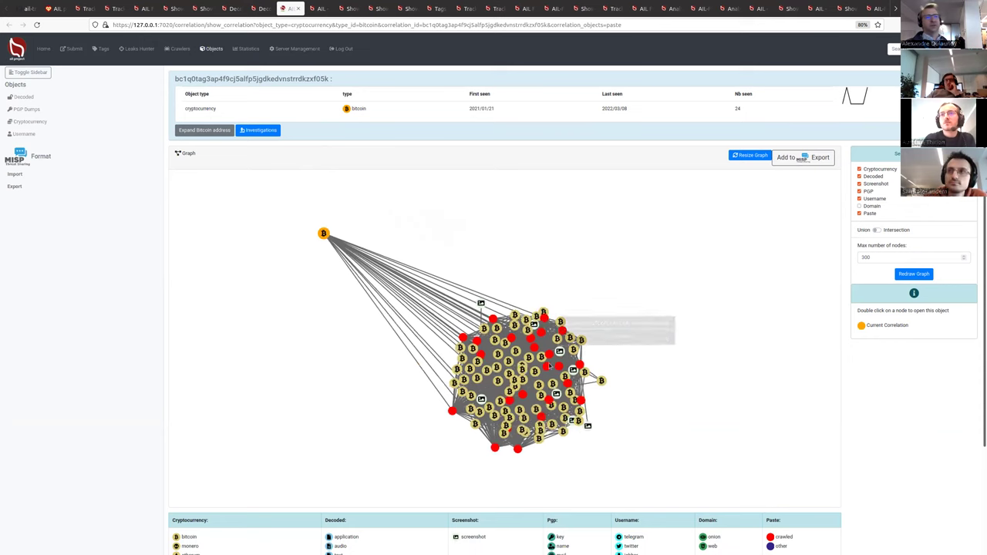
pyautogui.click(217, 131)
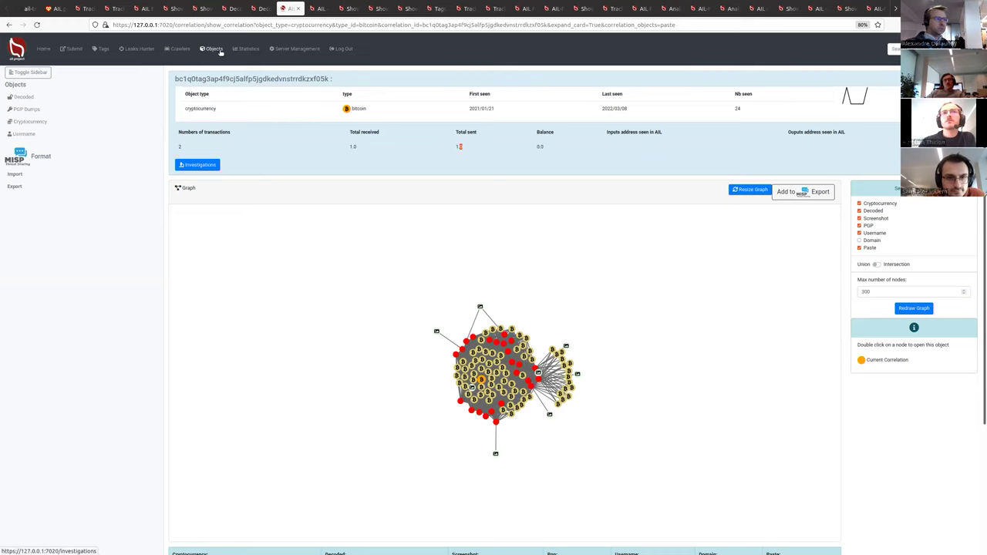
# Open the AIL-Workshop investigation from the list of investigations
pyautogui.click(214, 49)
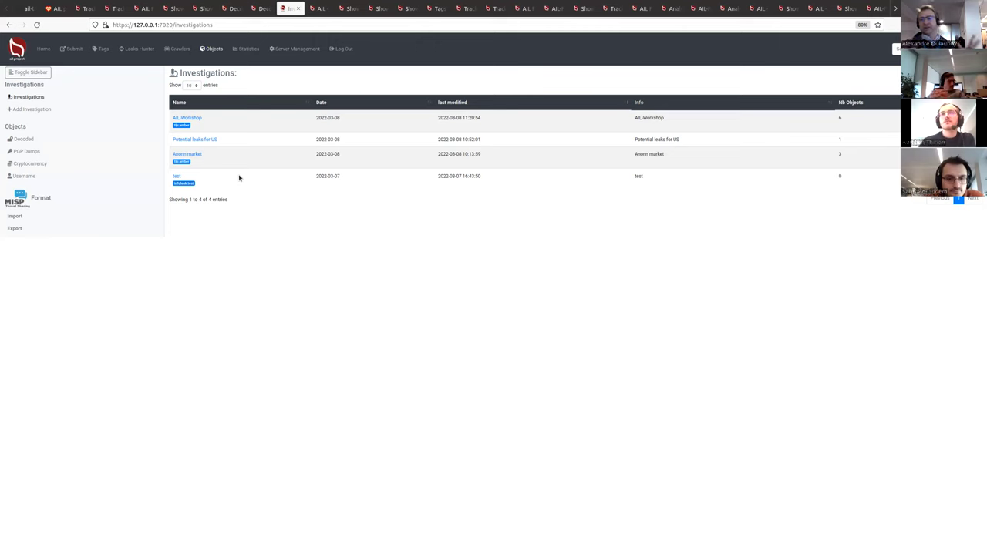
pyautogui.click(187, 118)
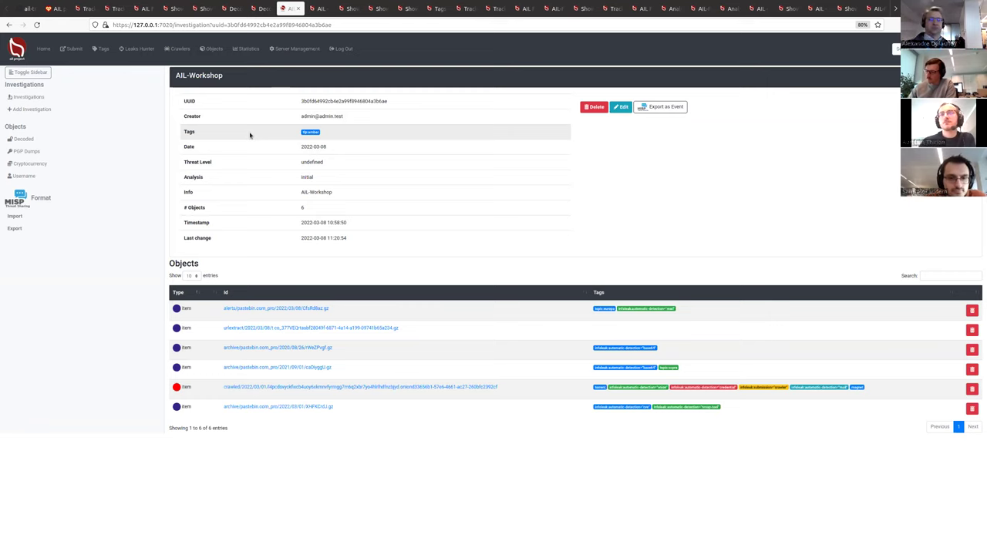
# Open the item archive/pastebin.com_pro/2022/03/01/XHFKCrdJ.gz from the AIL-Workshop investigation's objects in a new tab
pyautogui.hotkey('ctrl', '+')
pyautogui.hotkey('ctrl', '+')
pyautogui.hotkey('ctrl', '+')
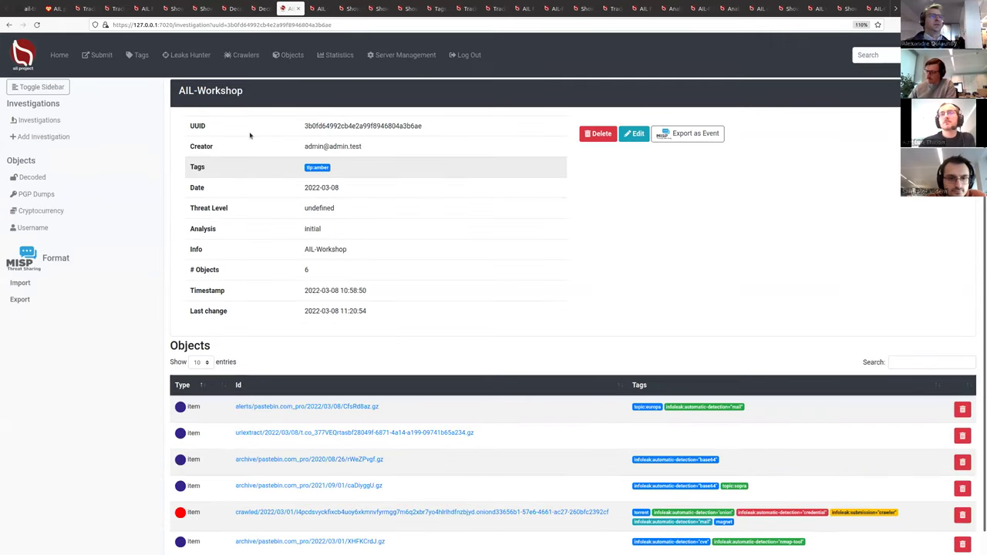
pyautogui.scroll(-1, 269, 223)
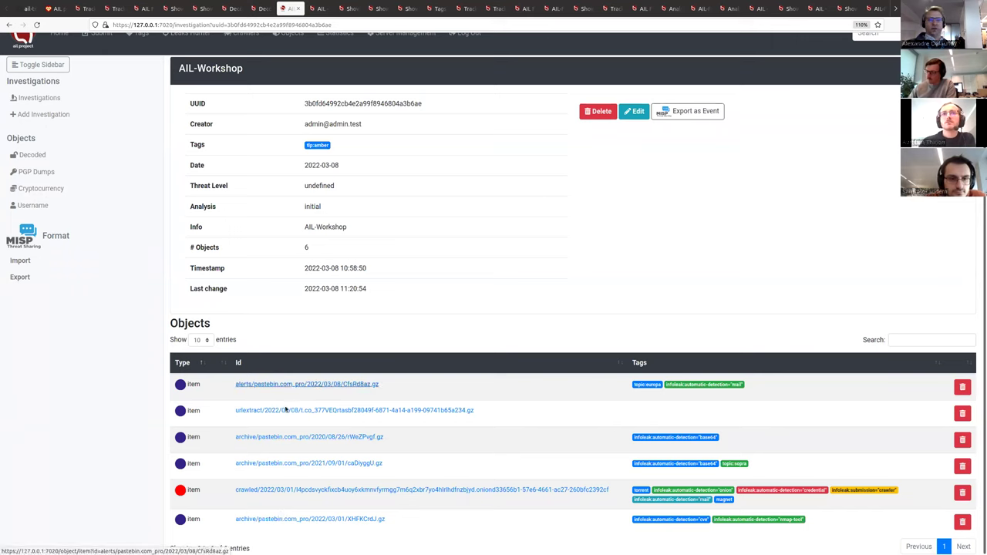
pyautogui.rightClick(281, 519)
pyautogui.click(317, 424)
pyautogui.click(318, 9)
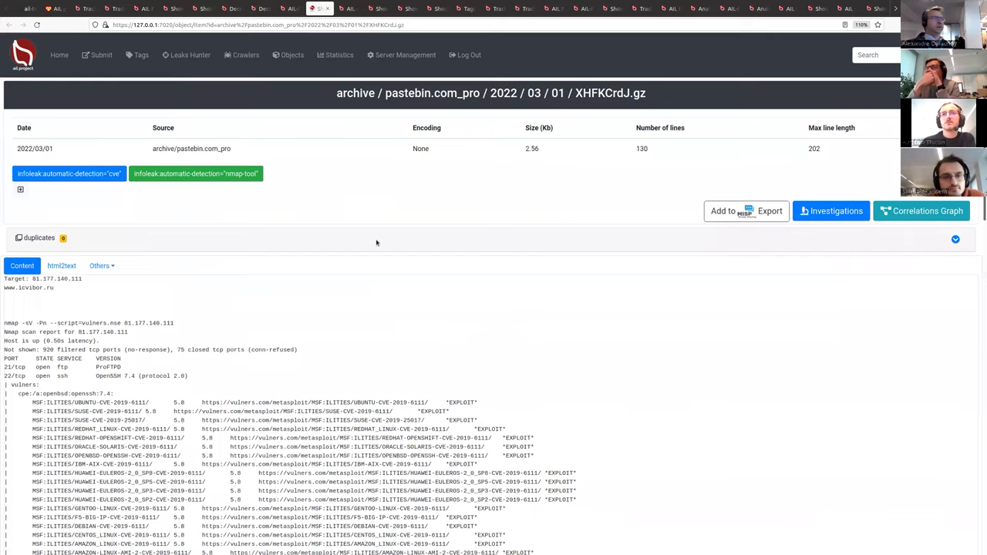
# Examine the item's target domain, the nmap command with the vulners script, and the scan output beneath its detection tags
pyautogui.scroll(-2, 332, 262)
pyautogui.moveTo(56, 187); pyautogui.dragTo(96, 190)
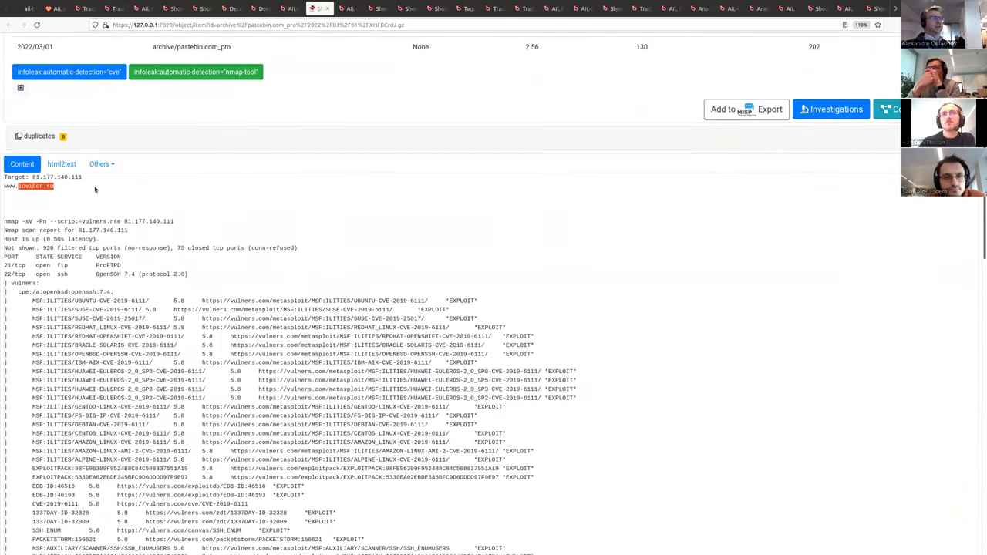
pyautogui.click(114, 229)
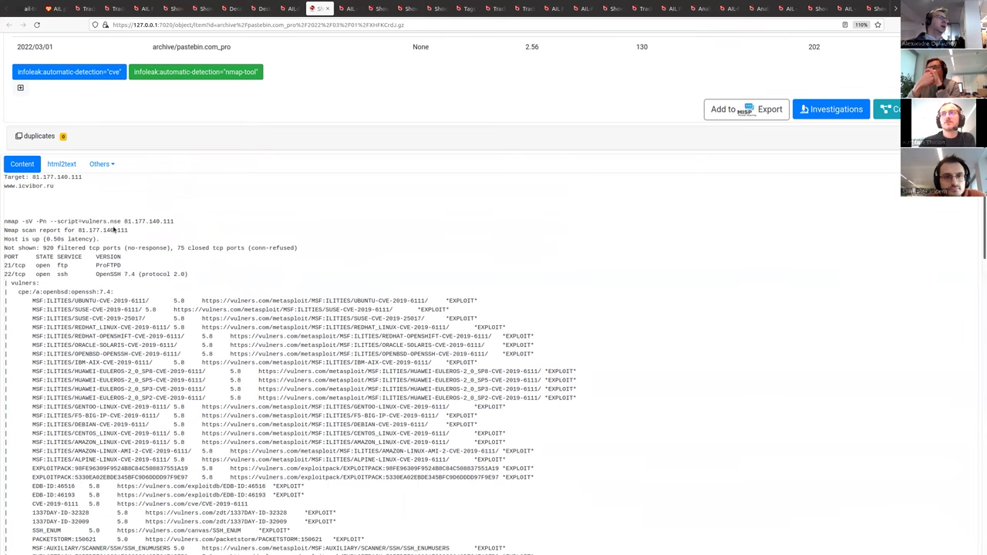
pyautogui.tripleClick(159, 221)
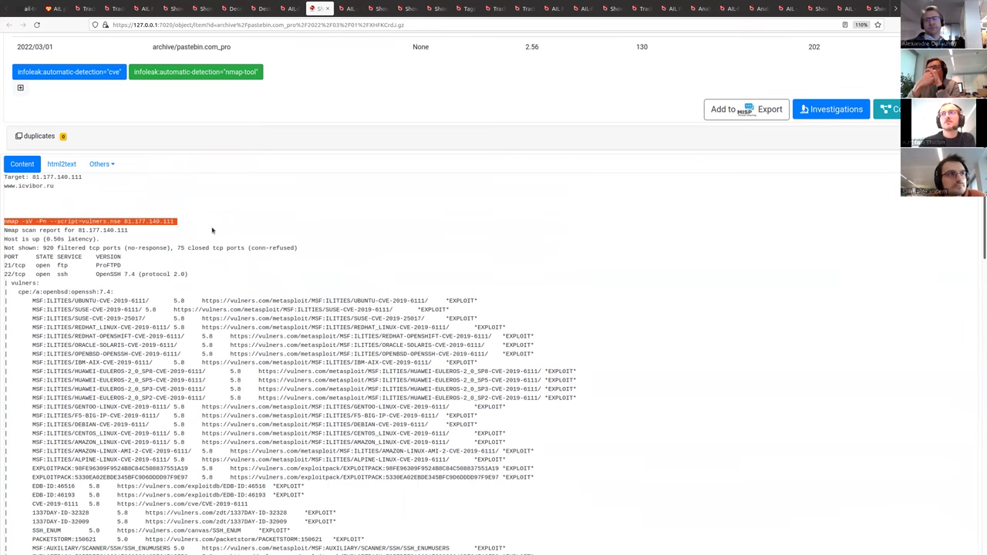
pyautogui.scroll(3, 211, 230)
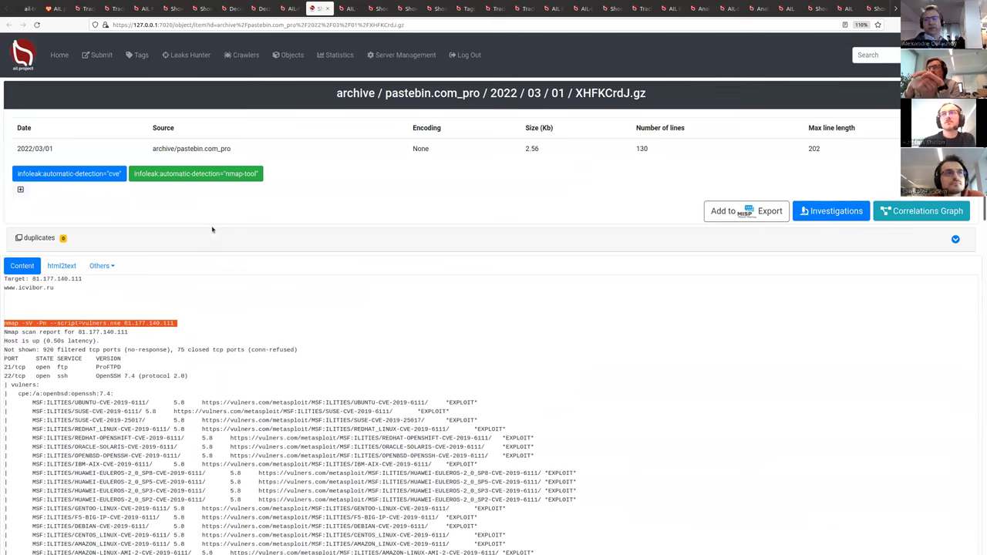
pyautogui.click(283, 269)
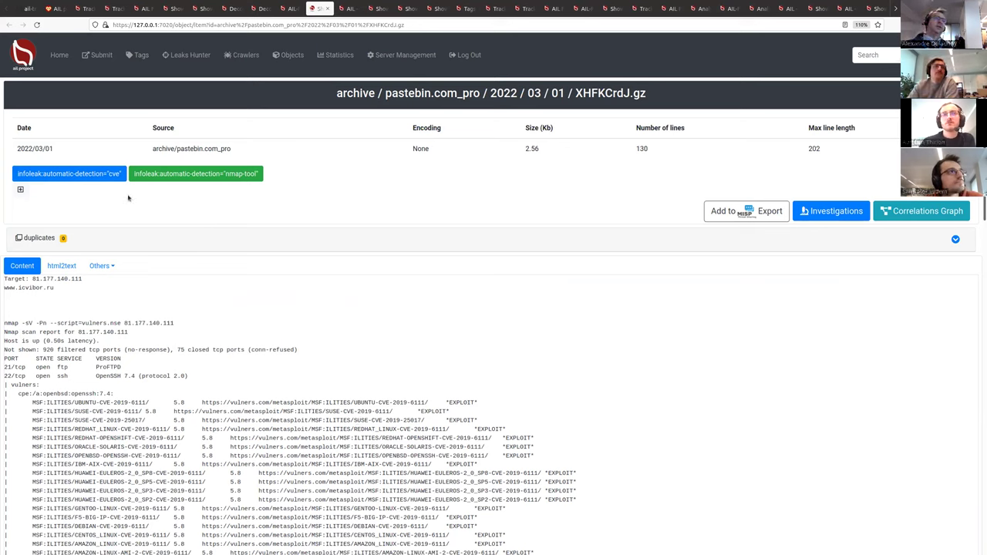
pyautogui.scroll(-15, 786, 478)
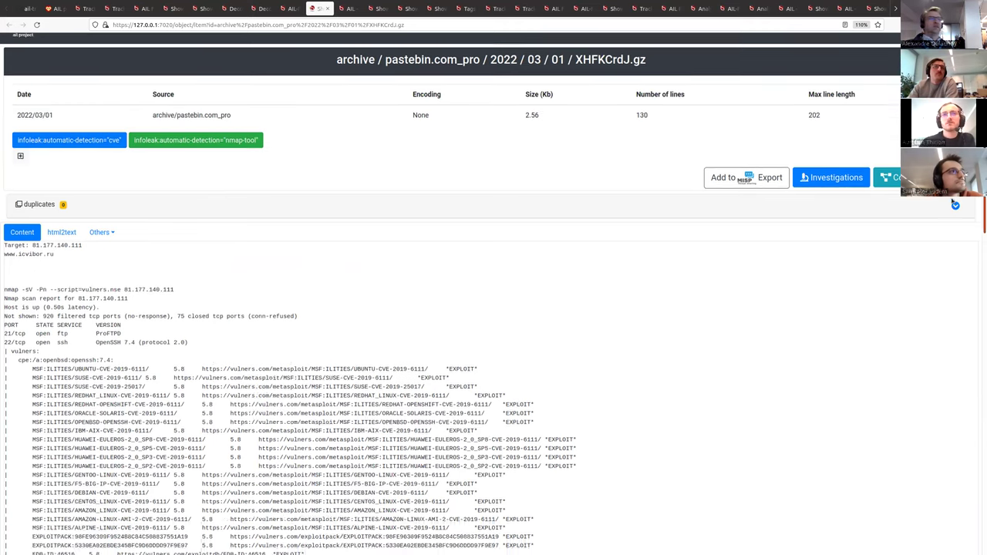
pyautogui.scroll(15, 776, 374)
pyautogui.scroll(1, 770, 141)
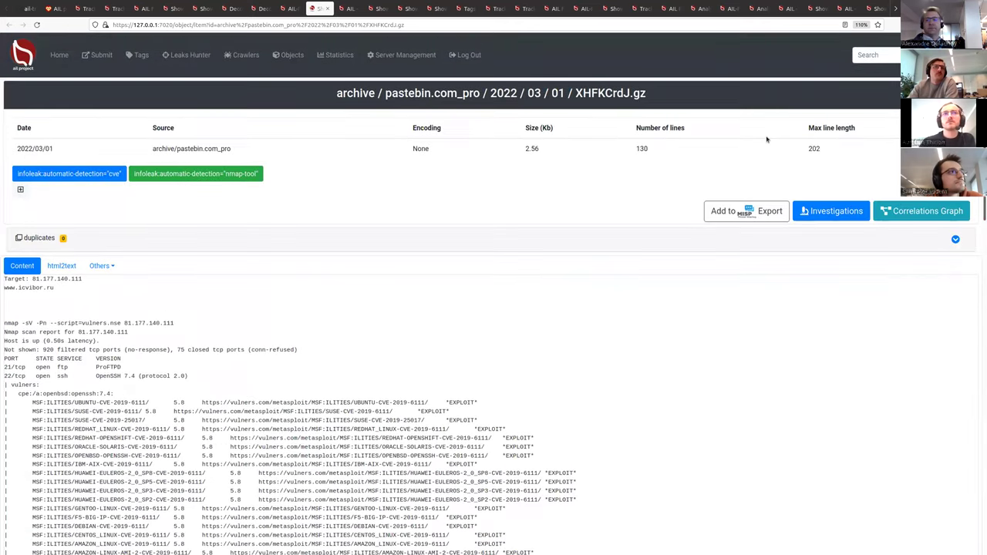
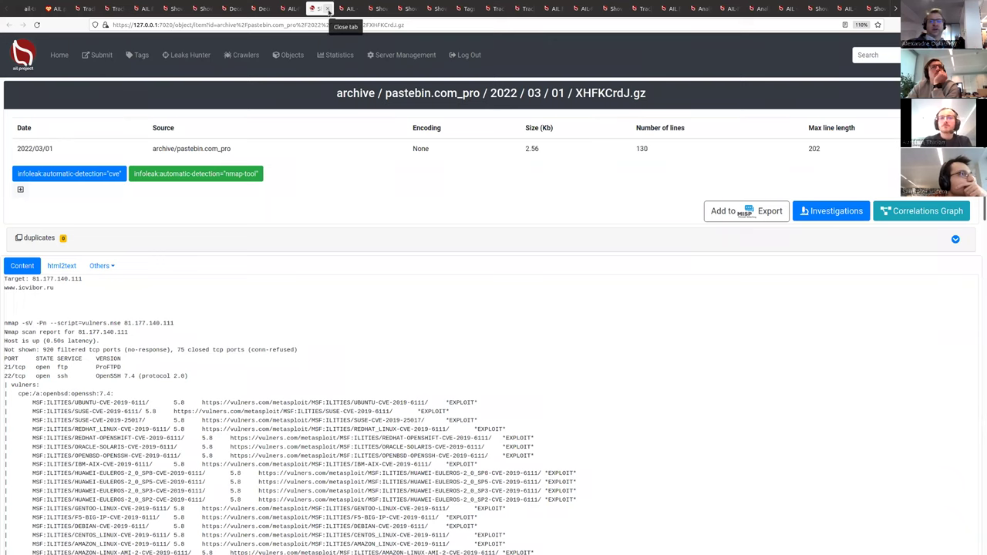
# Close the nmap item, open the investigation's crawled onion item from 2022/03/01, and review its tags and pixelated screenshot
pyautogui.click(329, 9)
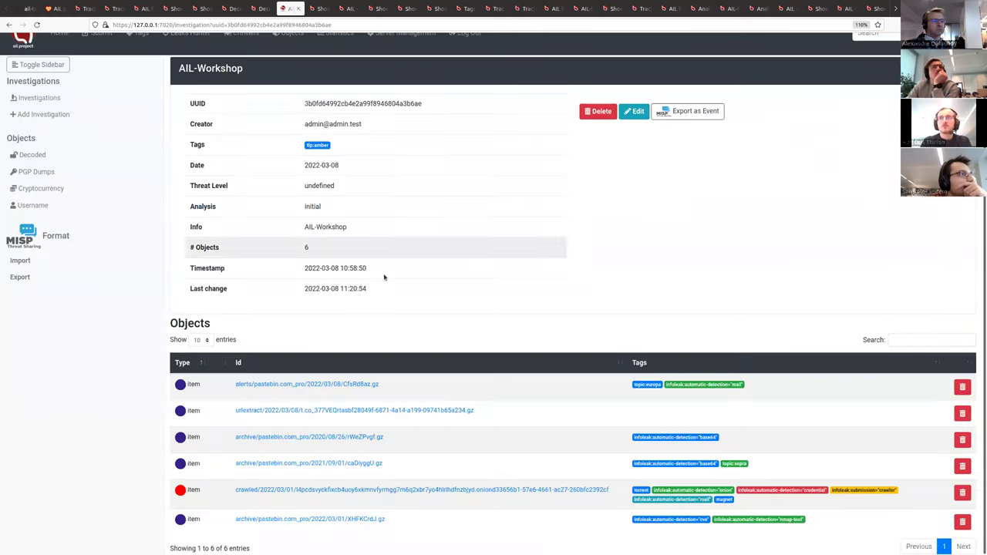
pyautogui.click(446, 491)
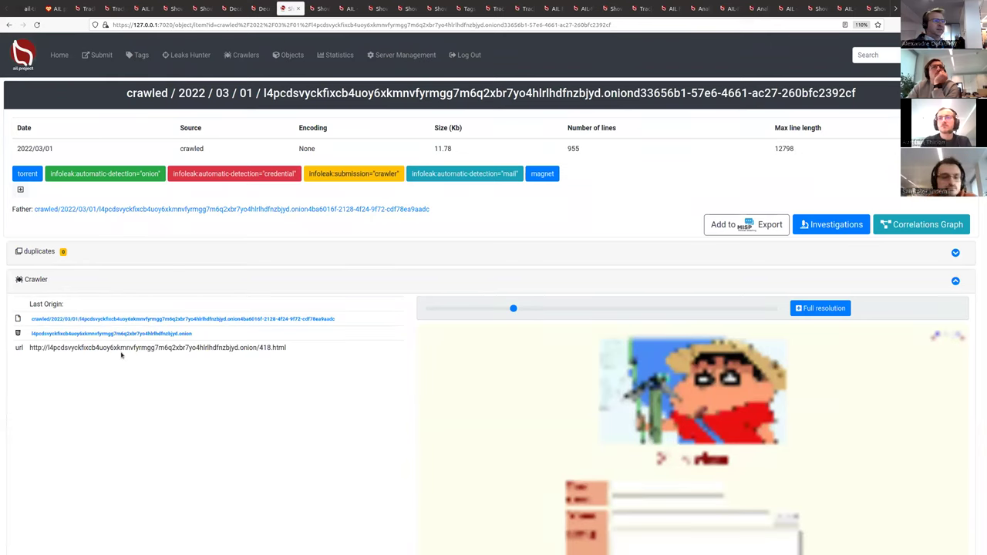
pyautogui.scroll(-2, 529, 248)
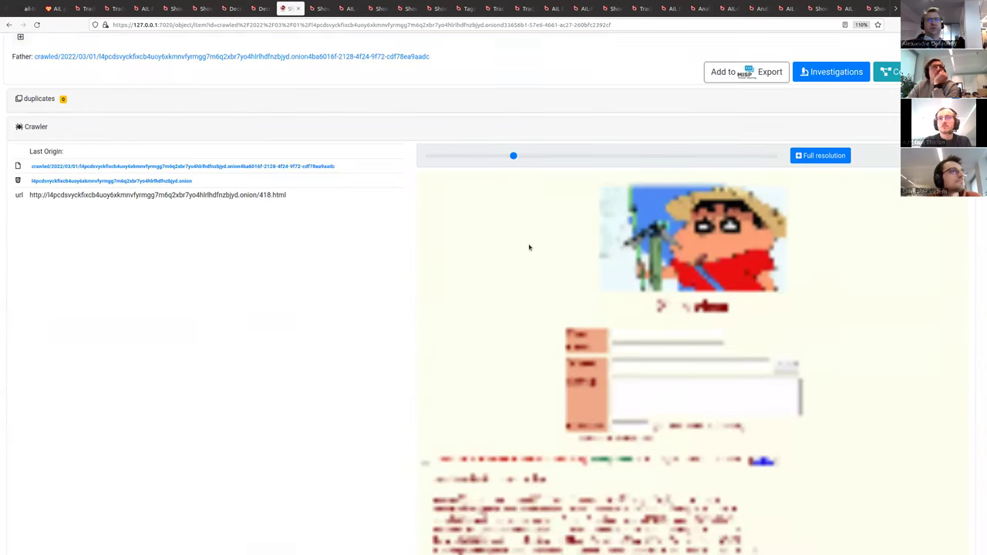
pyautogui.scroll(2, 864, 207)
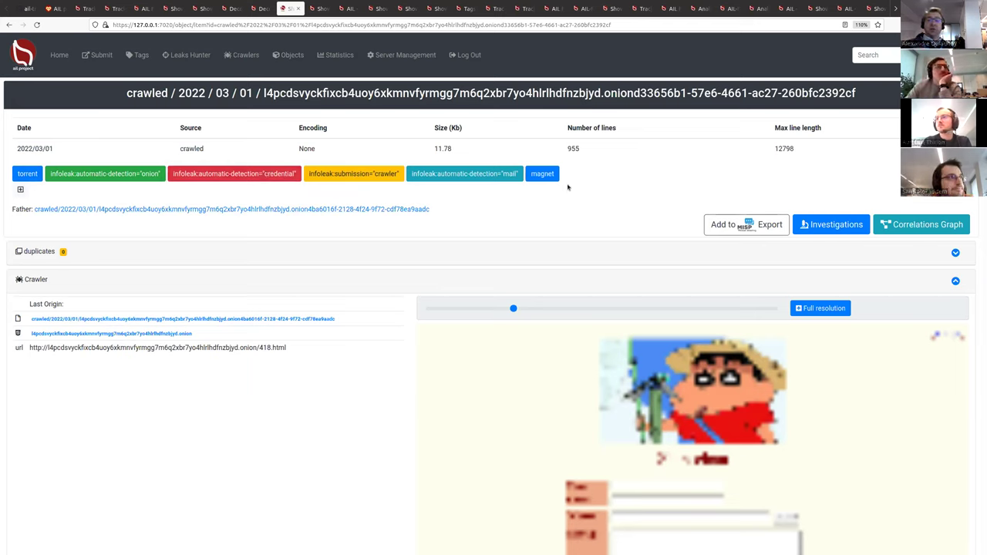
pyautogui.scroll(-6, 810, 270)
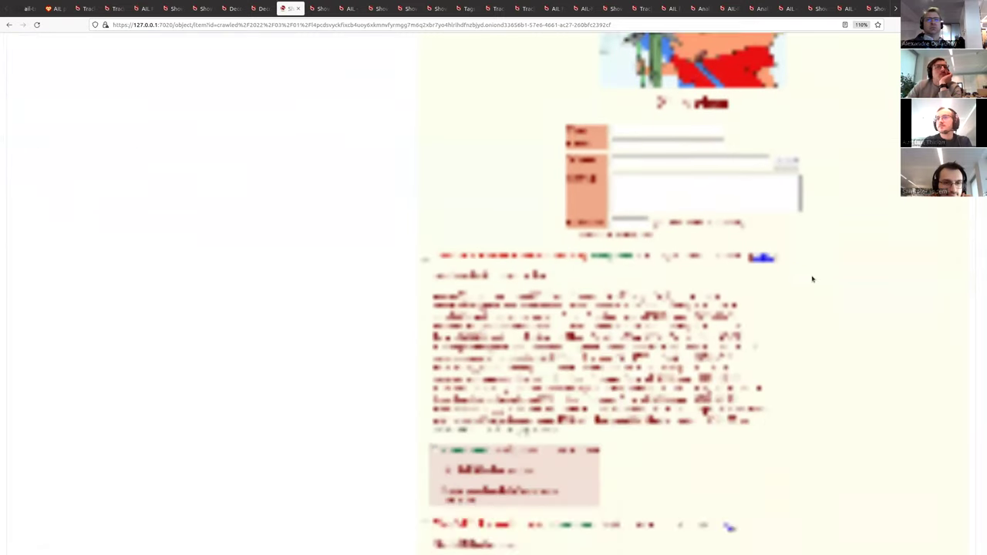
pyautogui.scroll(6, 812, 282)
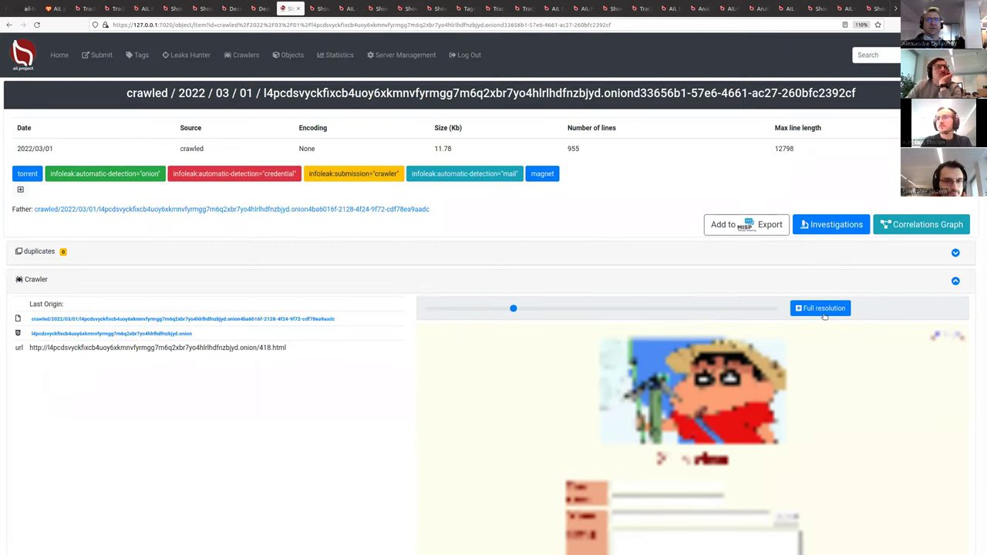
# Show the crawled page's screenshot at full resolution and read through the forum posts, including the NordVPN hacked accounts thread
pyautogui.click(822, 310)
pyautogui.scroll(-4, 640, 330)
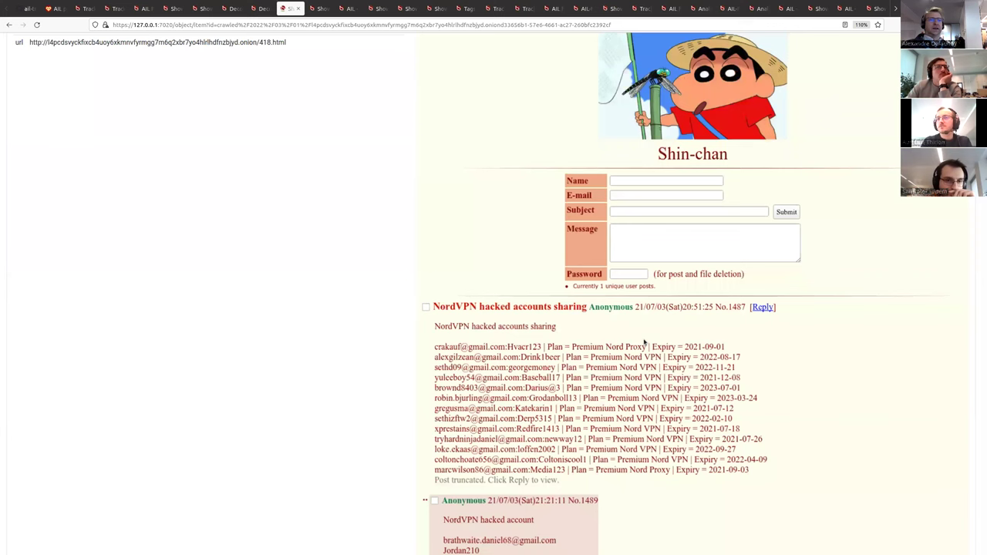
pyautogui.scroll(2, 648, 341)
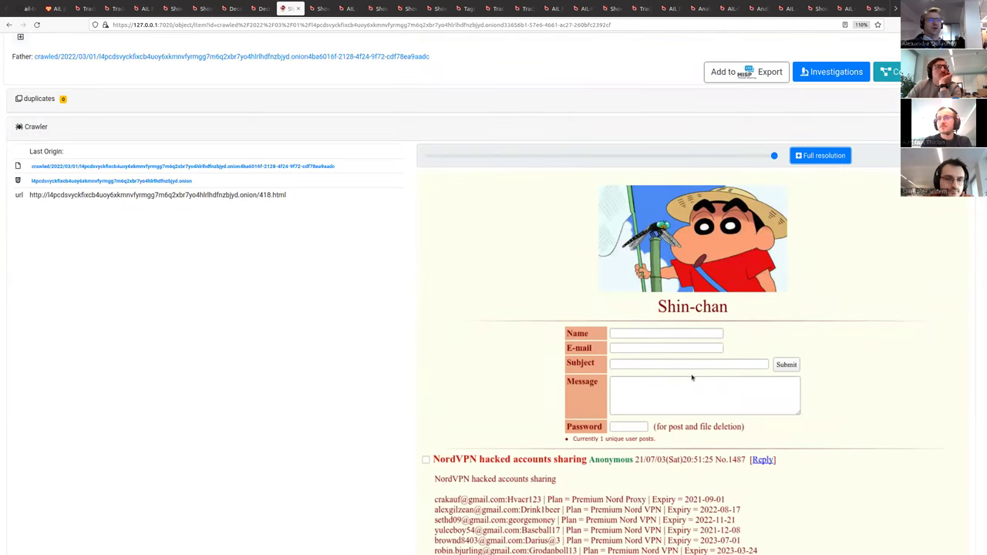
pyautogui.scroll(-3, 679, 378)
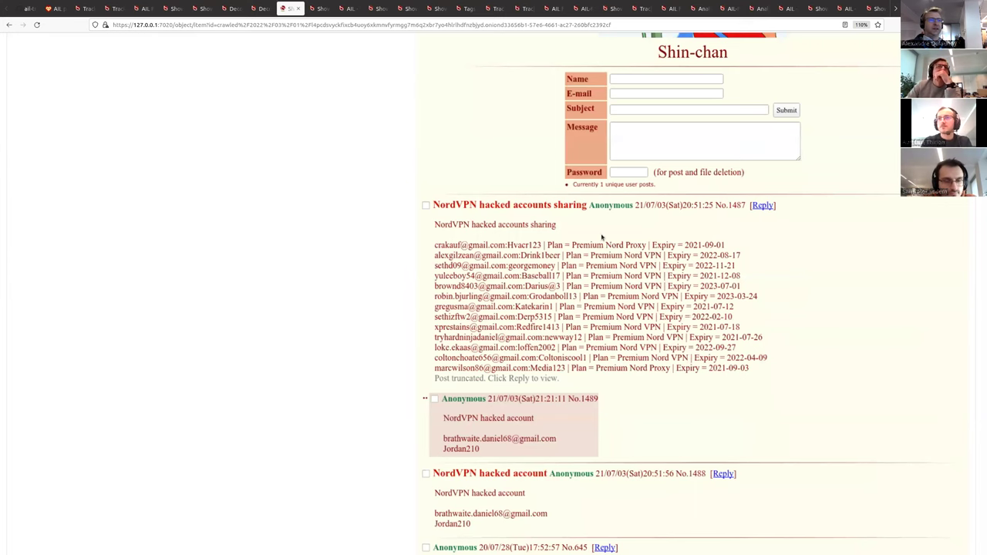
pyautogui.scroll(-15, 599, 244)
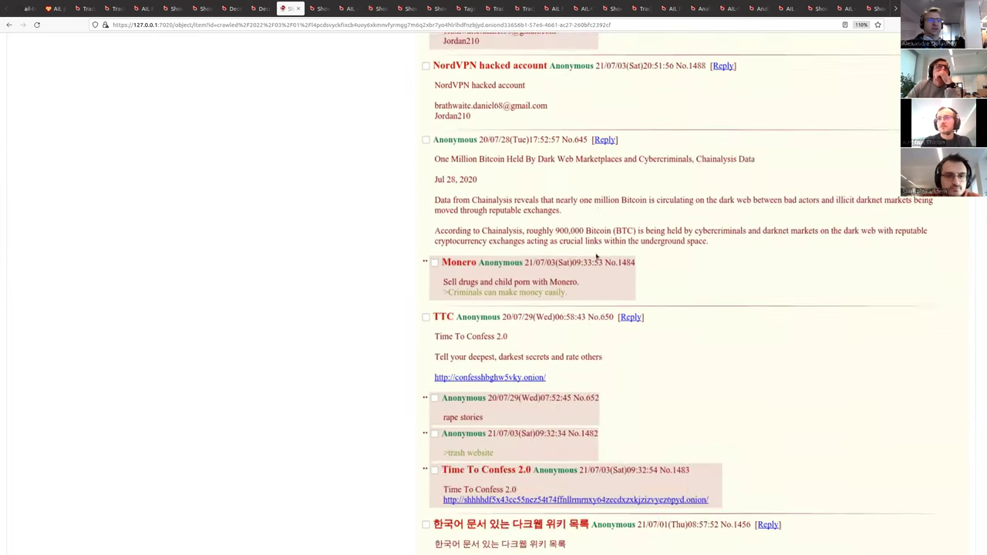
pyautogui.scroll(3, 595, 261)
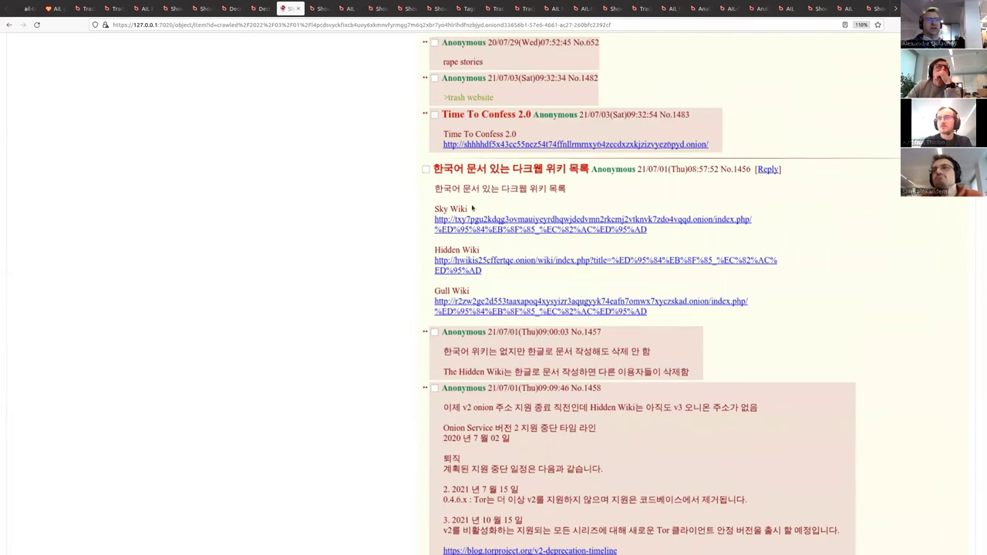
pyautogui.scroll(3, 598, 285)
pyautogui.scroll(-1, 594, 283)
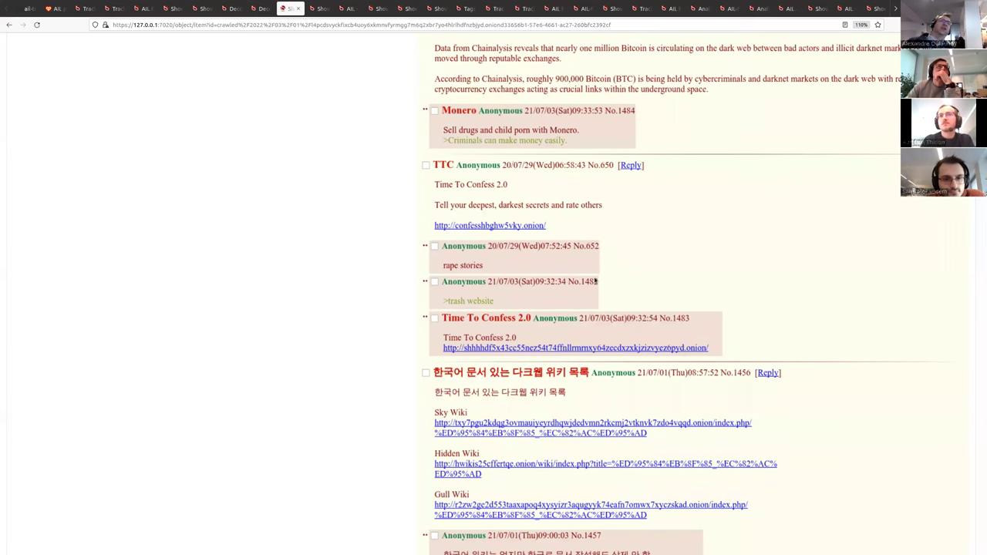
pyautogui.scroll(10, 595, 281)
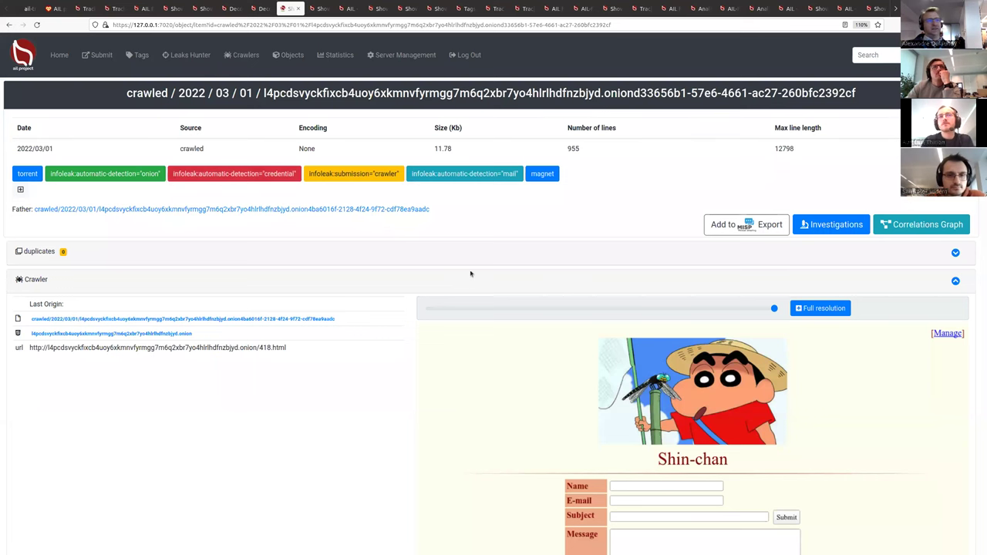
pyautogui.scroll(-5, 470, 274)
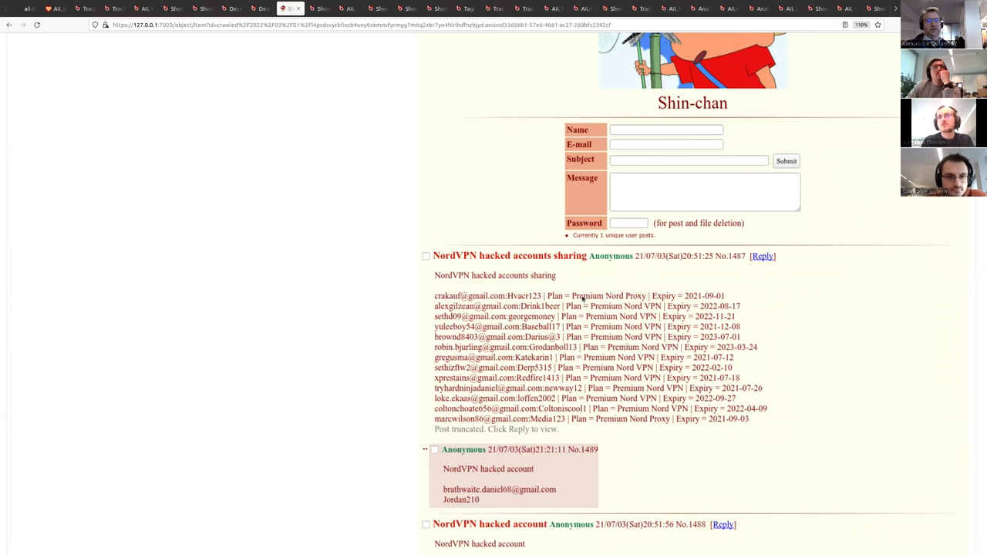
pyautogui.scroll(5, 505, 320)
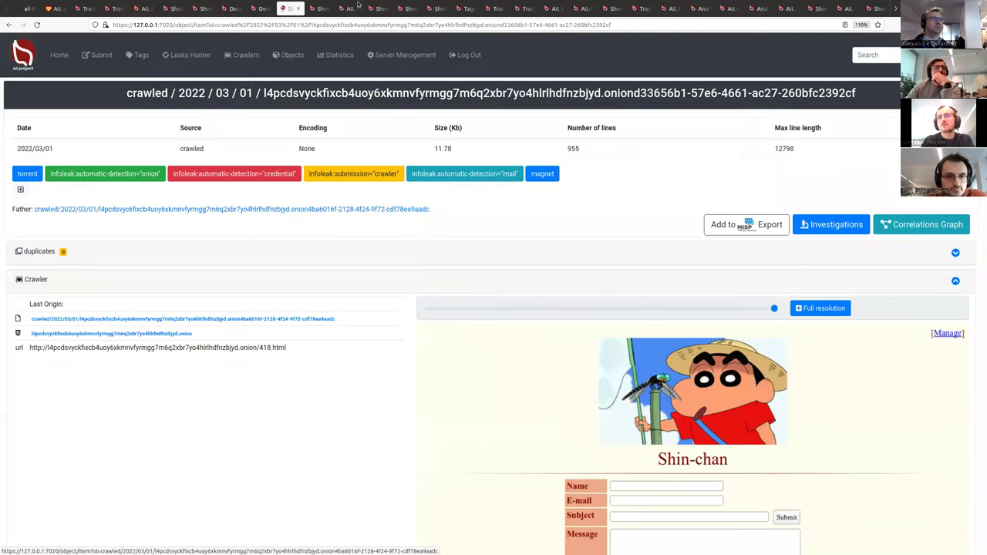
# Return to the AIL-Workshop investigation and open its item archive/pastebin.com_pro/2021/09/01/caDiyggU.gz
pyautogui.click(263, 9)
pyautogui.click(232, 9)
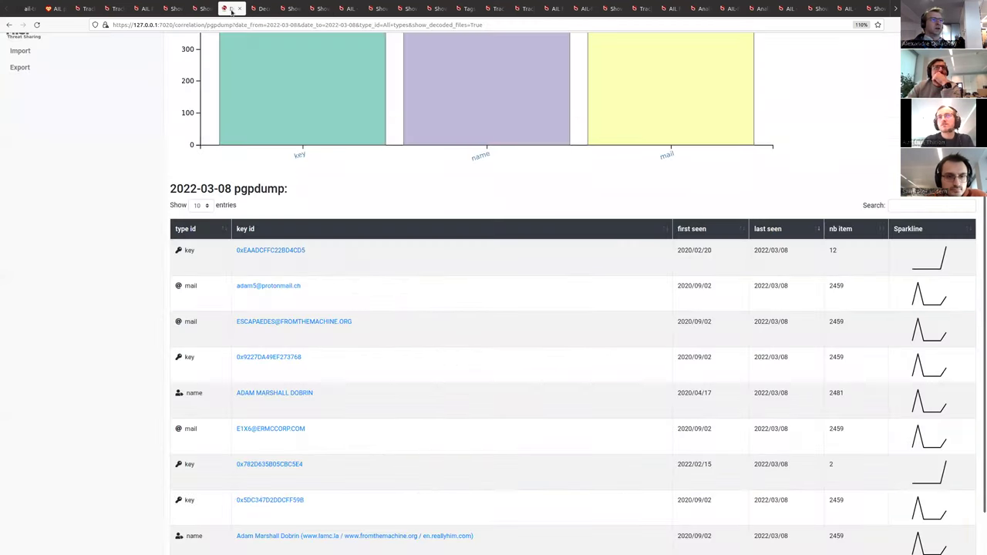
pyautogui.click(290, 8)
pyautogui.click(9, 25)
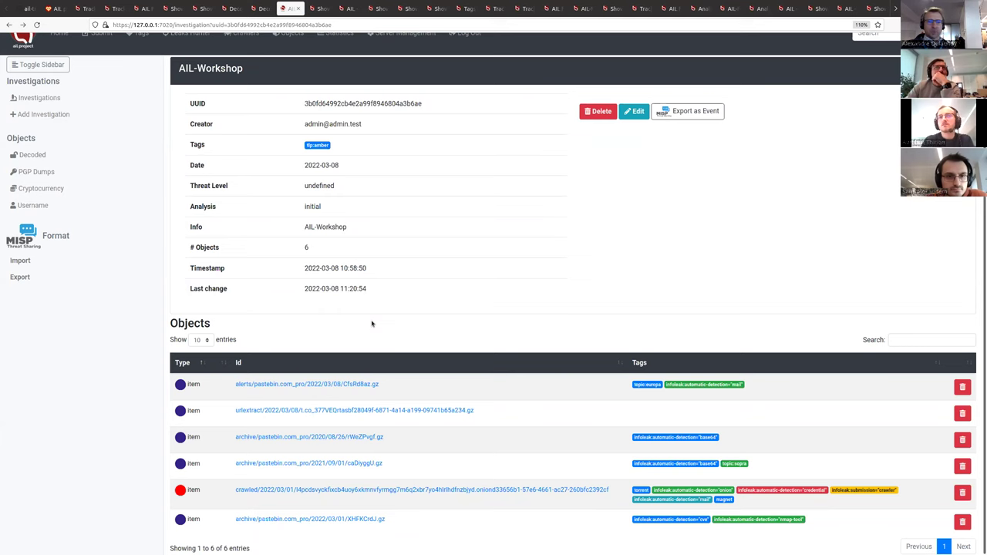
pyautogui.click(352, 463)
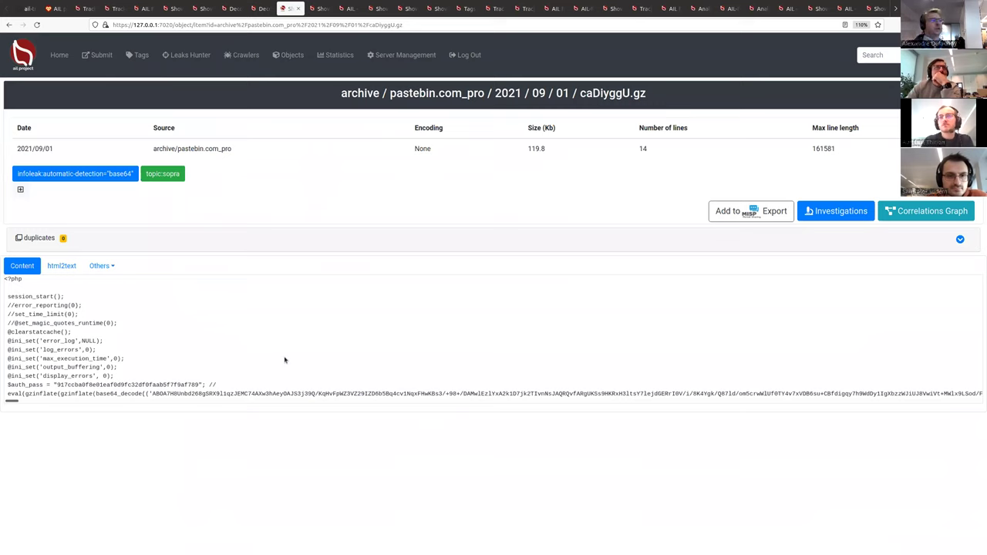
# Examine the item's PHP line with eval, gzinflate and base64_decode, and open the item's correlation graph
pyautogui.moveTo(30, 285); pyautogui.dragTo(3, 395)
pyautogui.click(127, 379)
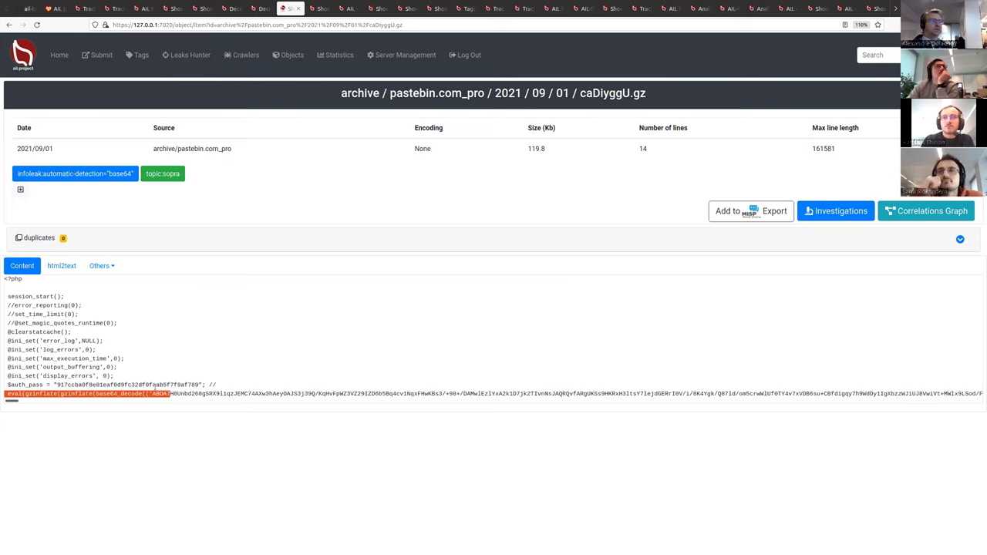
pyautogui.click(143, 401)
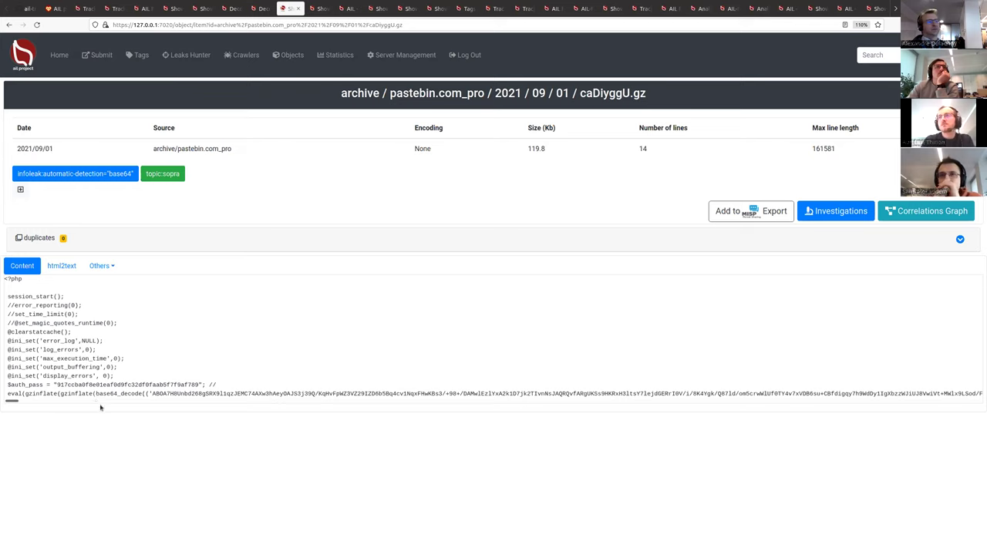
pyautogui.moveTo(153, 394); pyautogui.dragTo(171, 394)
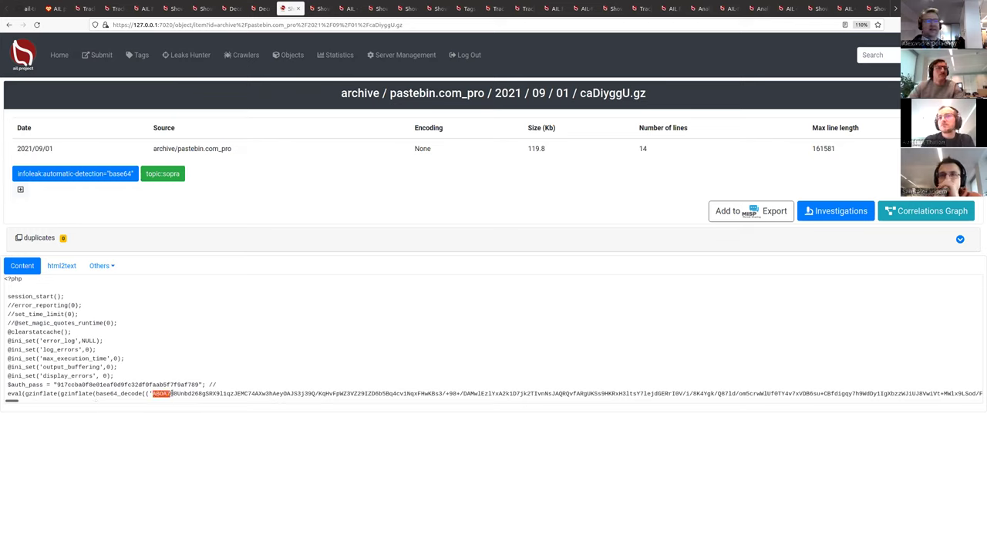
pyautogui.click(156, 398)
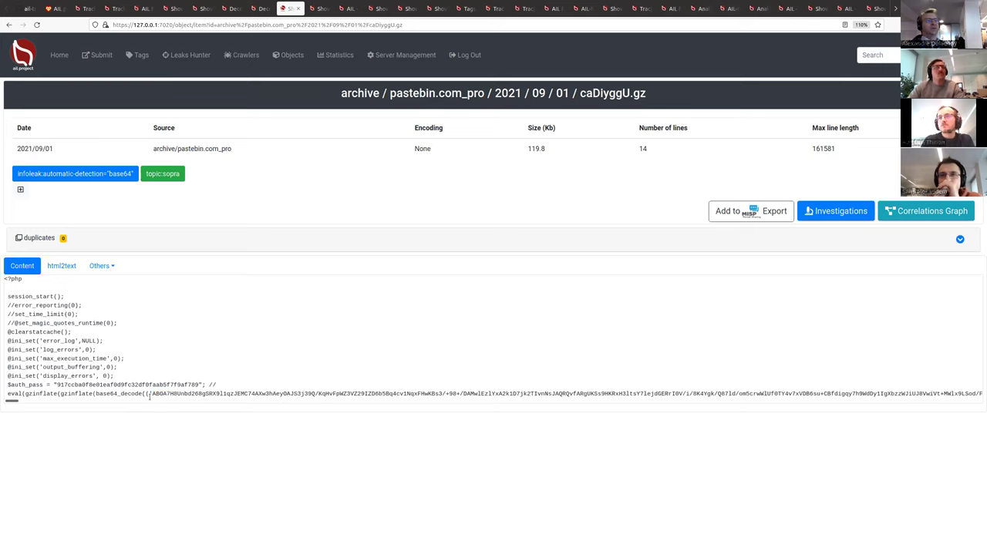
pyautogui.doubleClick(74, 394)
pyautogui.click(26, 394)
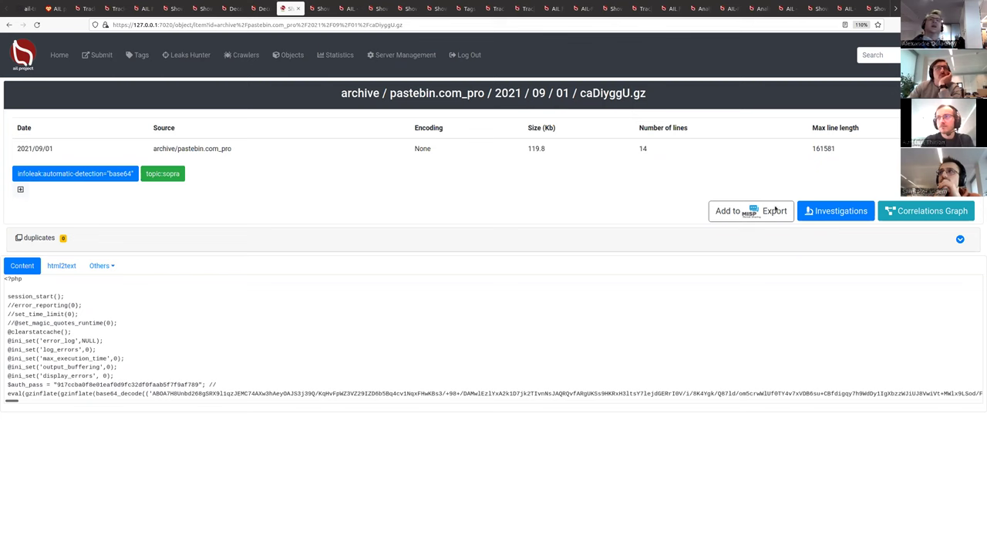
pyautogui.click(930, 214)
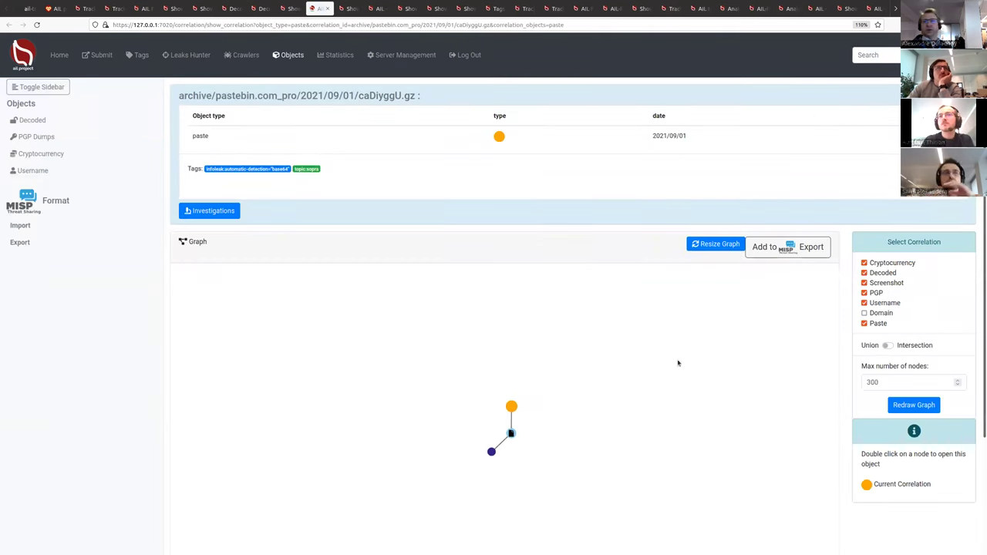
# Include Domain among the selected correlations and redraw the caDiyggU.gz item's graph
pyautogui.click(893, 314)
pyautogui.click(914, 405)
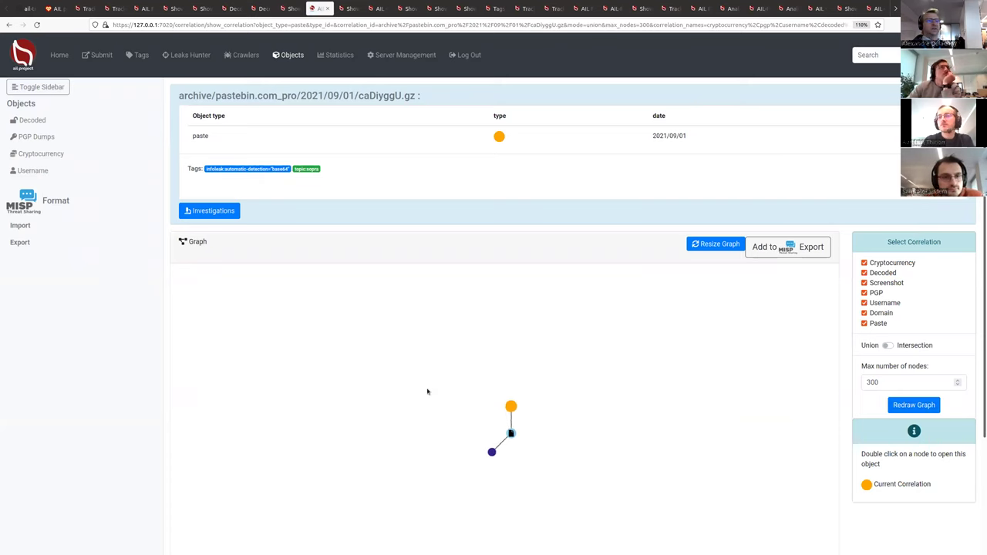
# Return to the AIL-Workshop investigation, open archive/pastebin.com_pro/2020/08/26/rWeZPvgf.gz, and inspect the password hash at the start of its PHP code
pyautogui.click(289, 8)
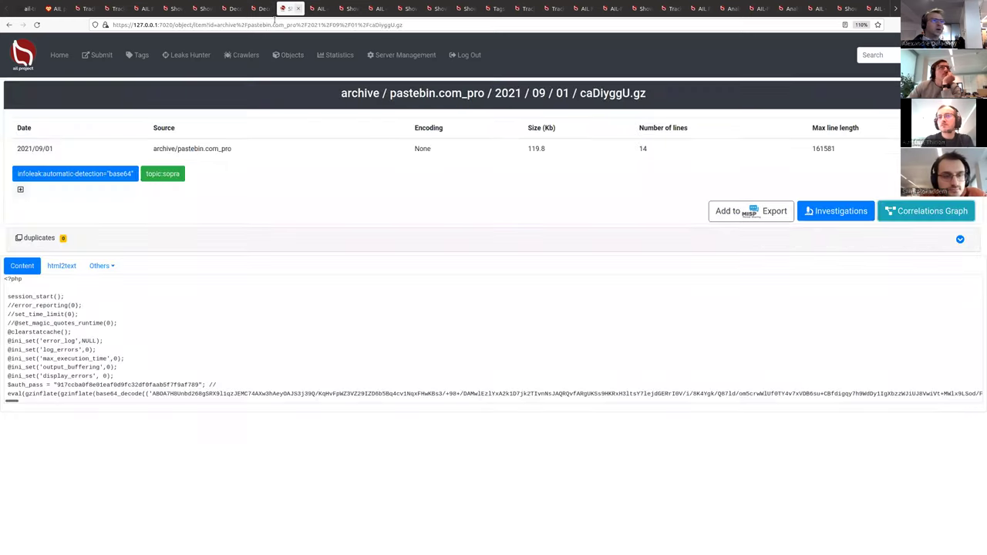
pyautogui.click(9, 24)
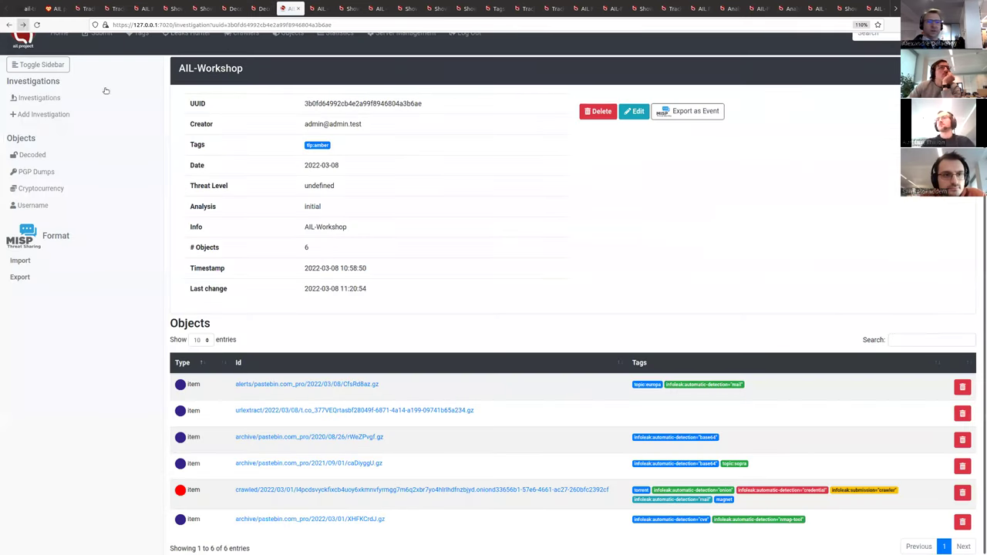
pyautogui.click(328, 438)
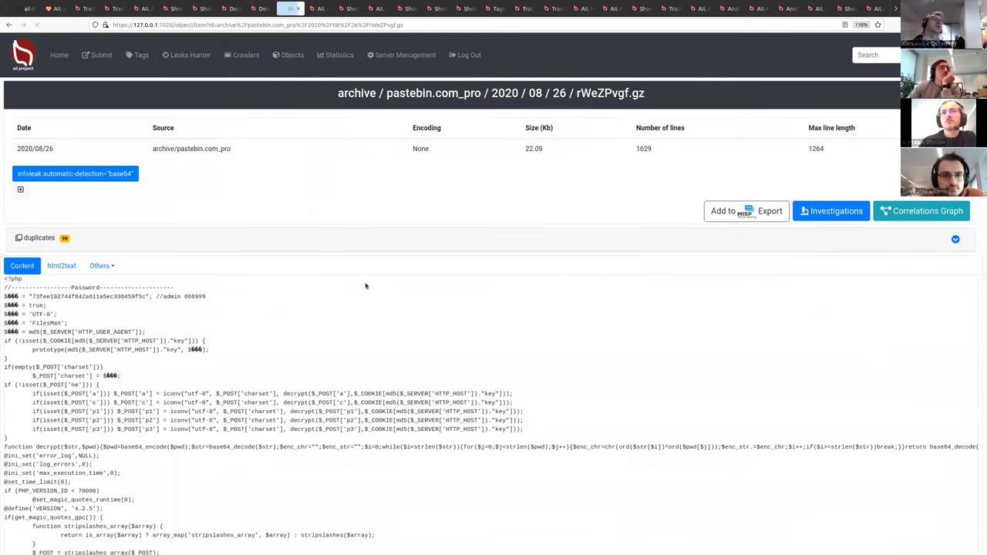
pyautogui.scroll(-3, 339, 290)
pyautogui.scroll(3, 324, 296)
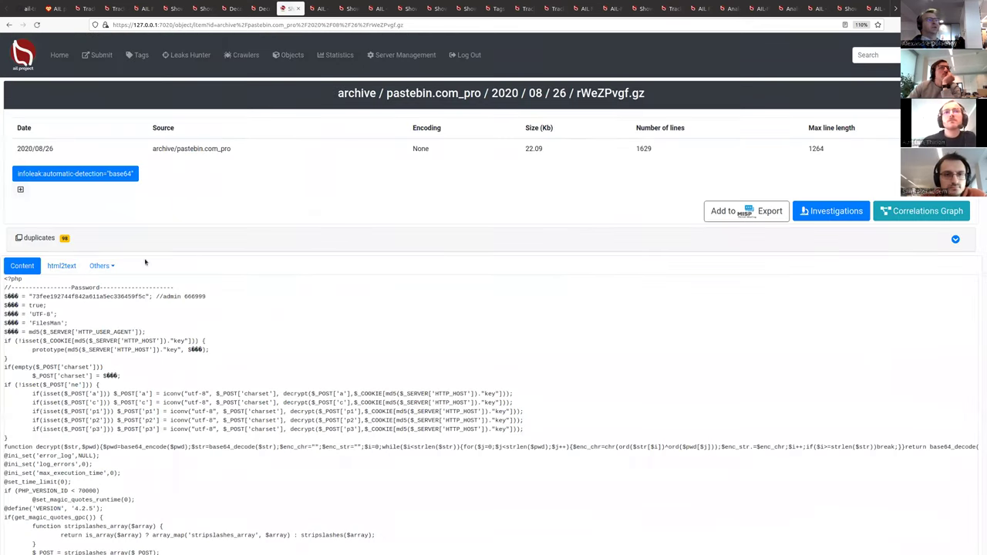
pyautogui.doubleClick(127, 296)
pyautogui.scroll(-1, 193, 370)
pyautogui.scroll(2, 694, 262)
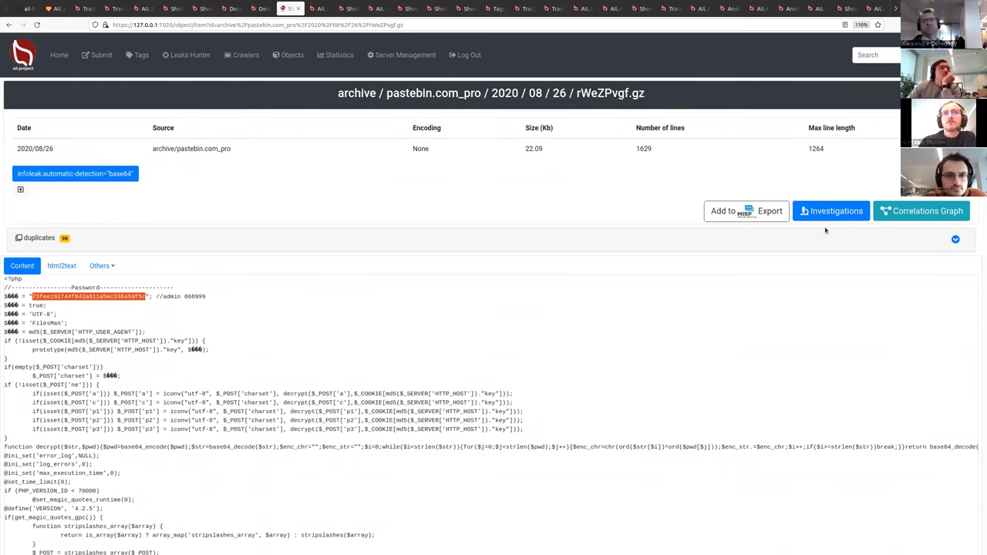
# Open the item's correlation graph and pull the central decoded-file node away from the cluster of pastes, up close
pyautogui.click(883, 210)
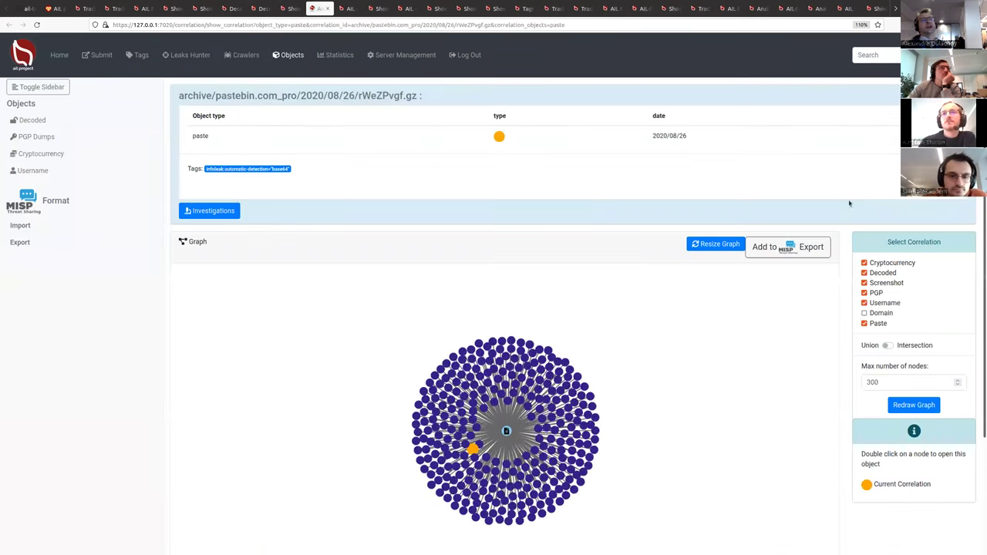
pyautogui.moveTo(505, 432); pyautogui.dragTo(699, 327)
pyautogui.scroll(5, 700, 370)
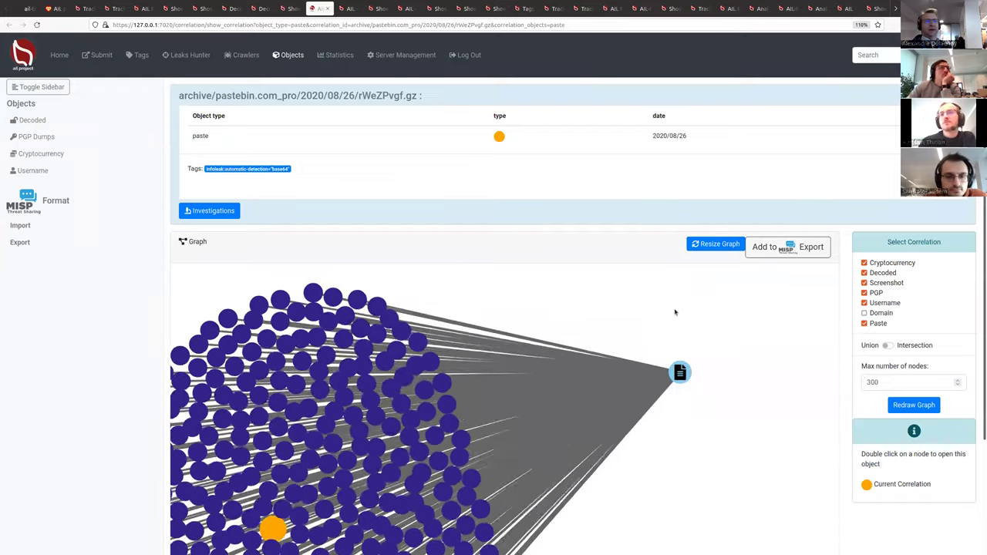
# Open the correlated paste alerts/pastebin.com_pro/2018/09/10/JWwGB5rr.gz from the graph and read through its PHP shell code and password hash
pyautogui.moveTo(501, 401)
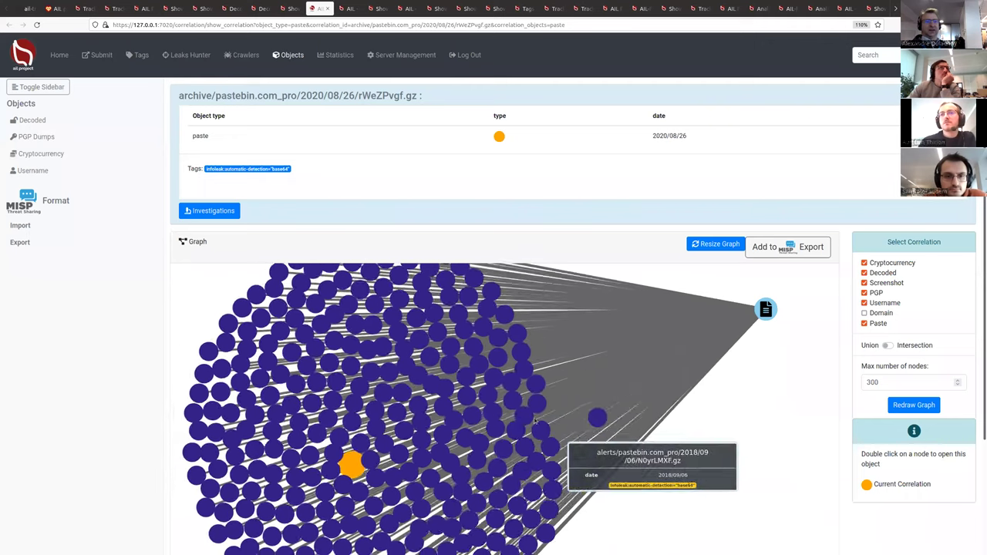
pyautogui.doubleClick(471, 375)
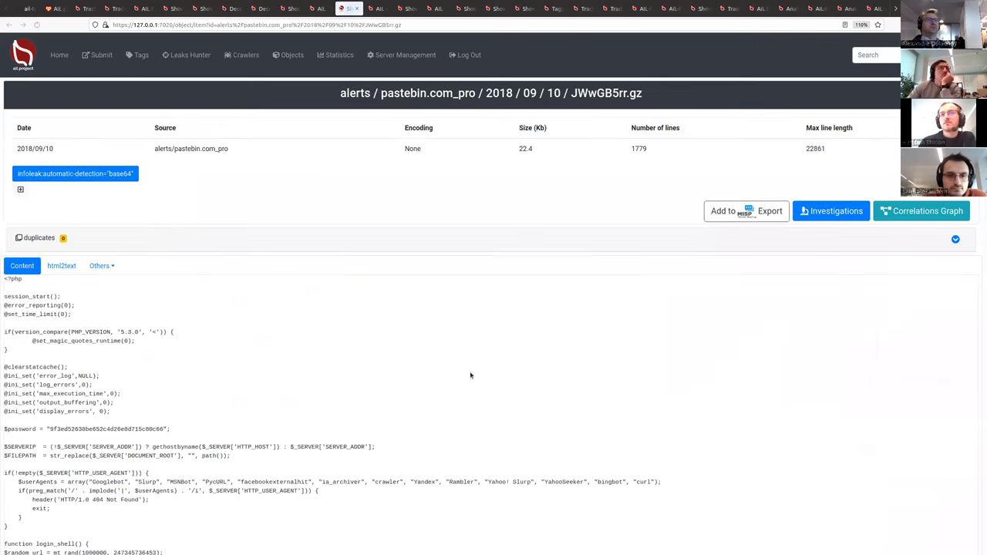
pyautogui.scroll(-3, 279, 389)
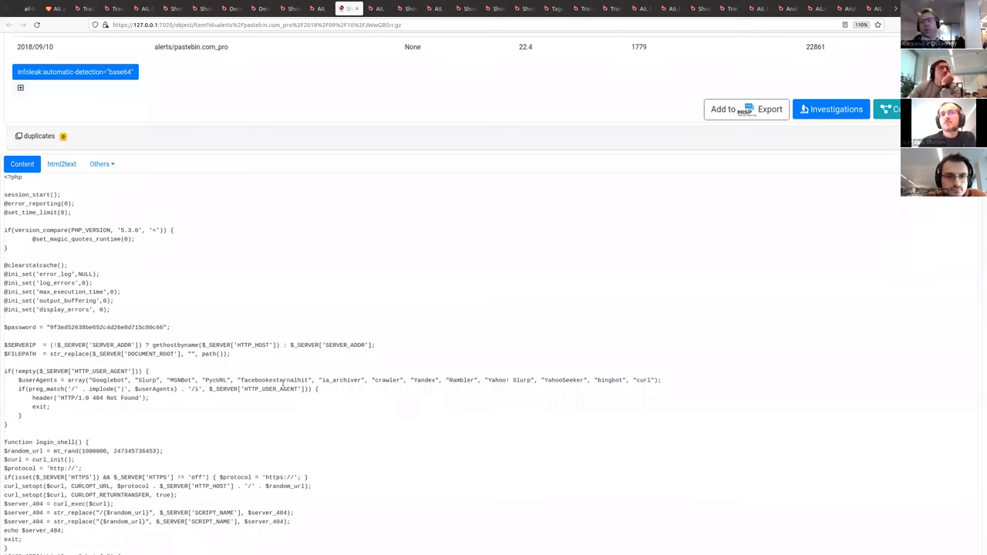
pyautogui.scroll(-15, 324, 409)
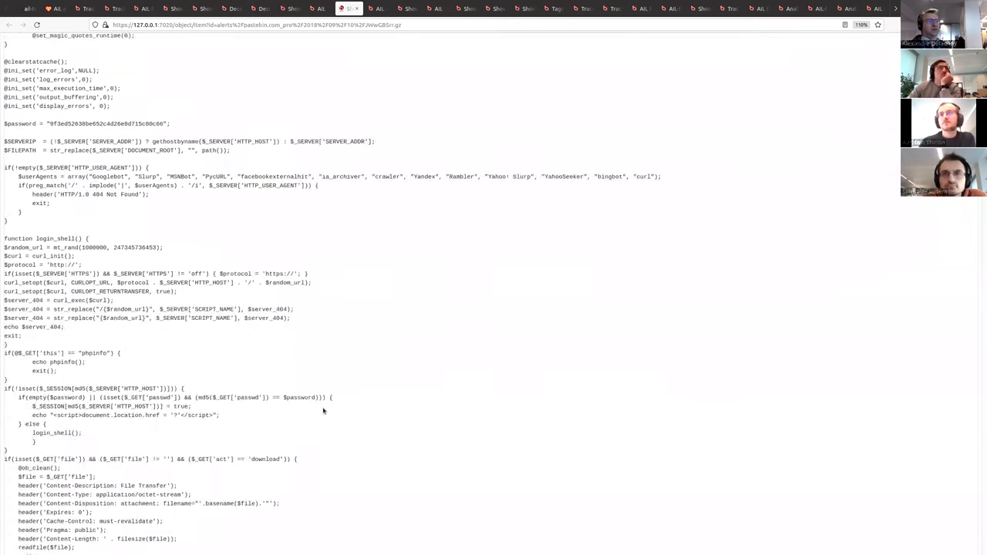
pyautogui.scroll(-15, 899, 290)
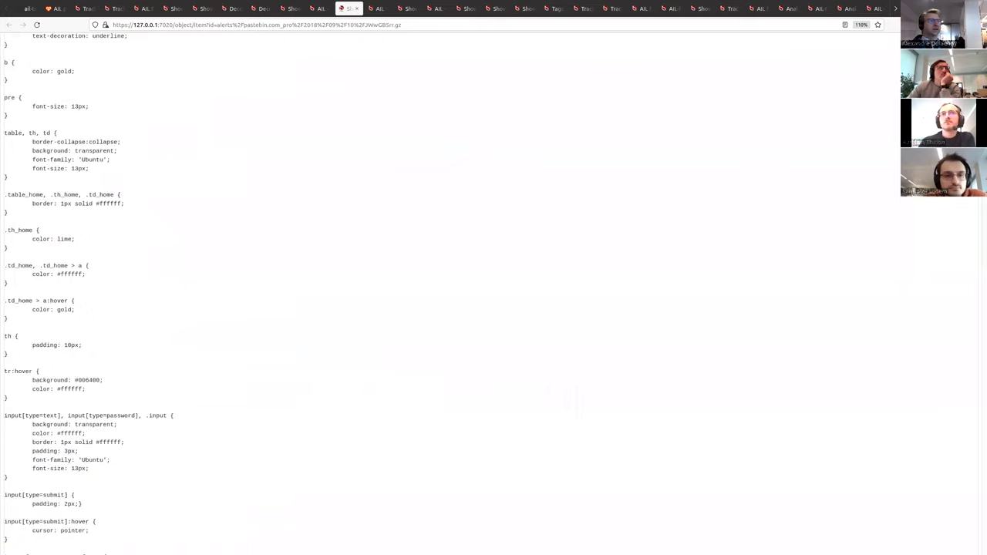
pyautogui.scroll(-20, 899, 290)
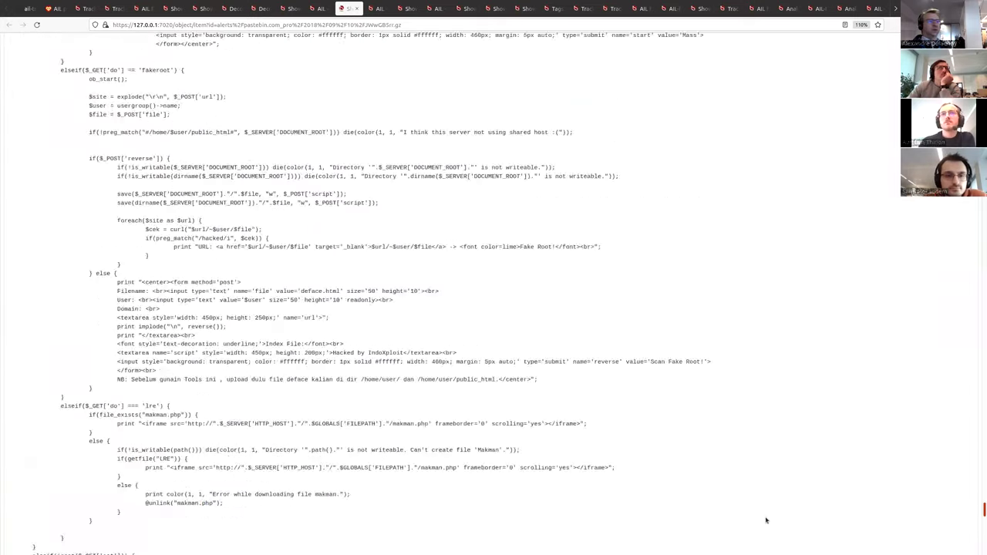
pyautogui.scroll(20, 727, 425)
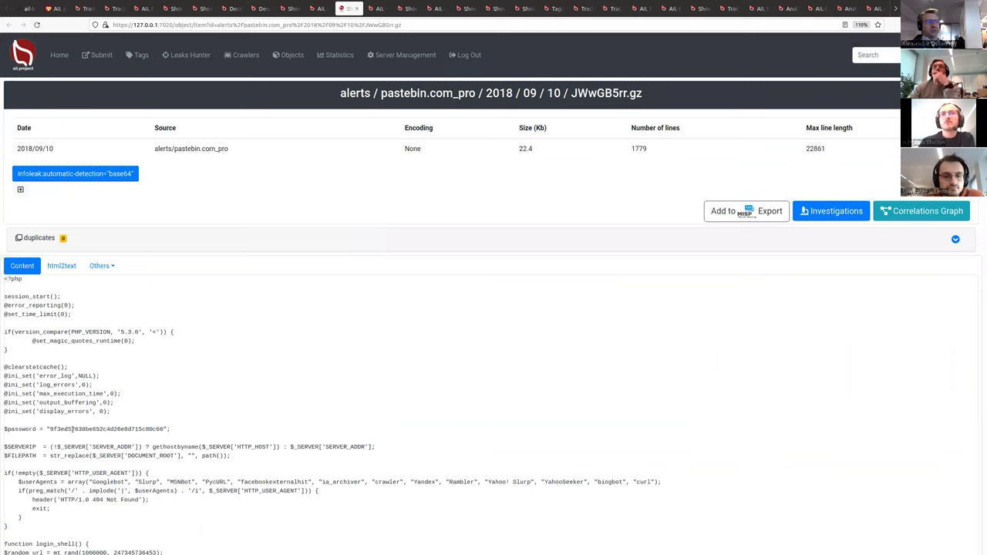
pyautogui.moveTo(164, 430); pyautogui.dragTo(50, 430)
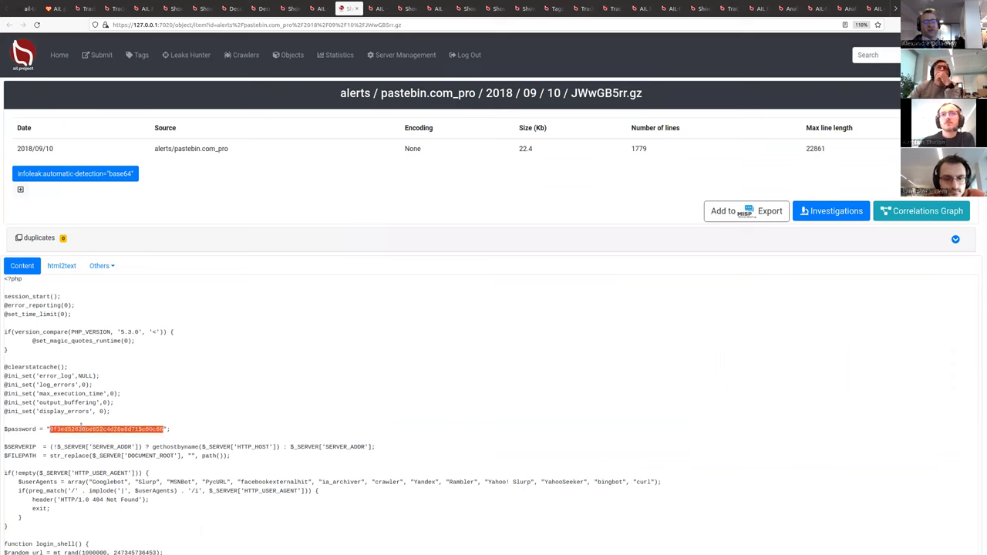
pyautogui.click(101, 425)
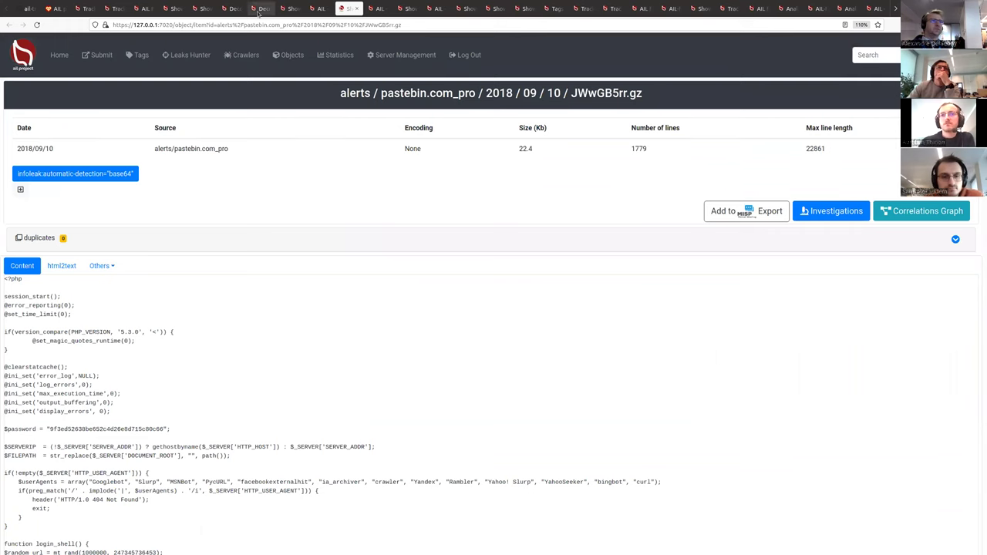
# Go back to the AIL-Workshop investigation and open its urlextract/2022/03/08 item extracted from the t.co link
pyautogui.click(293, 8)
pyautogui.click(314, 8)
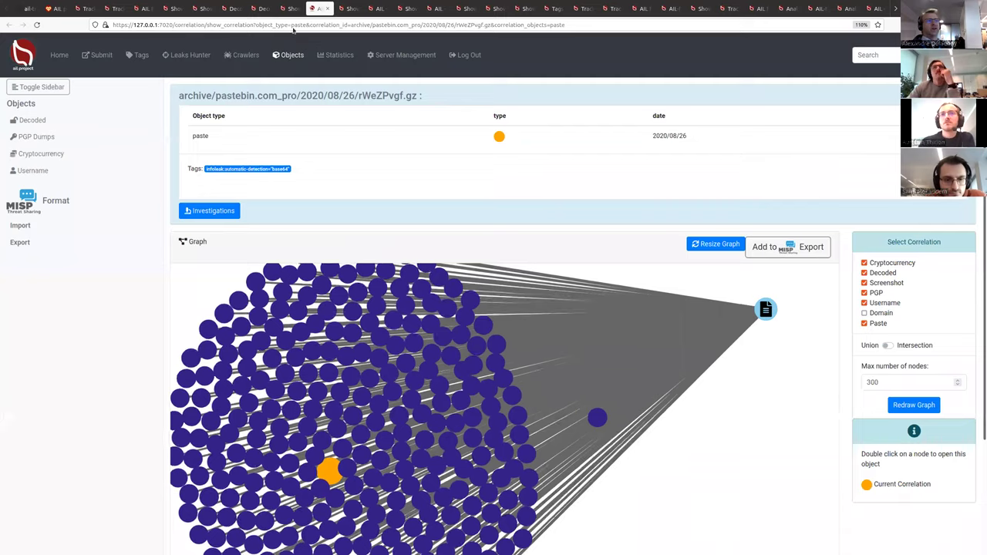
pyautogui.click(266, 9)
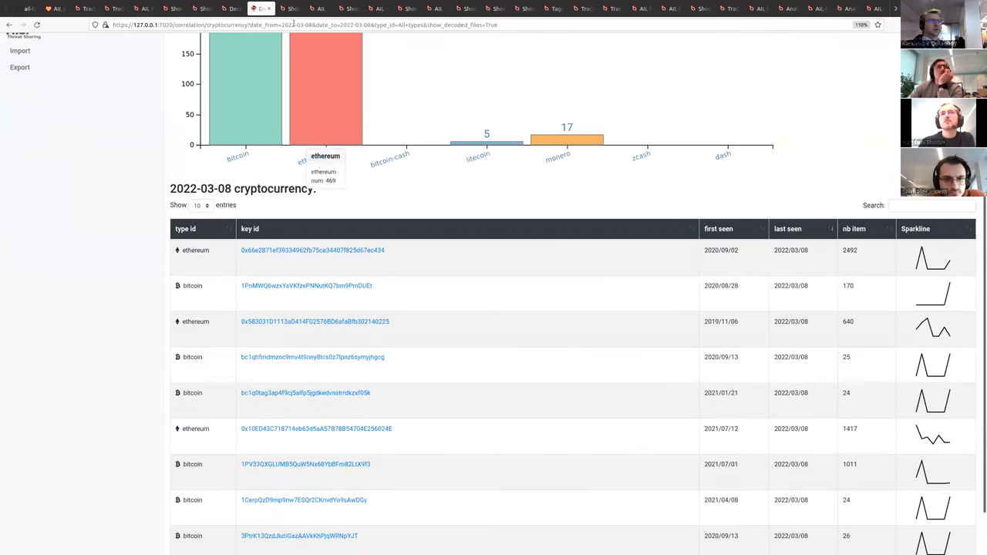
pyautogui.click(316, 8)
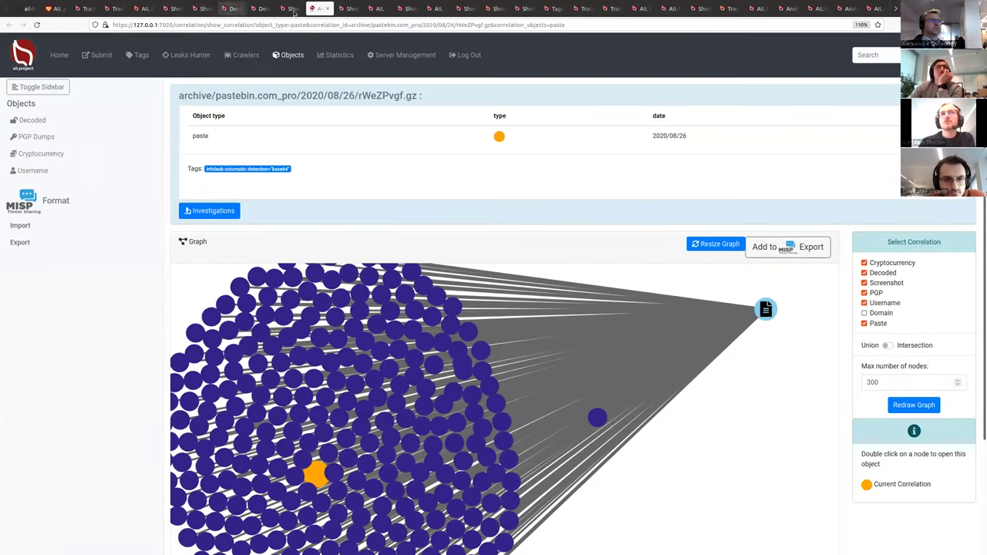
pyautogui.click(291, 8)
pyautogui.click(9, 25)
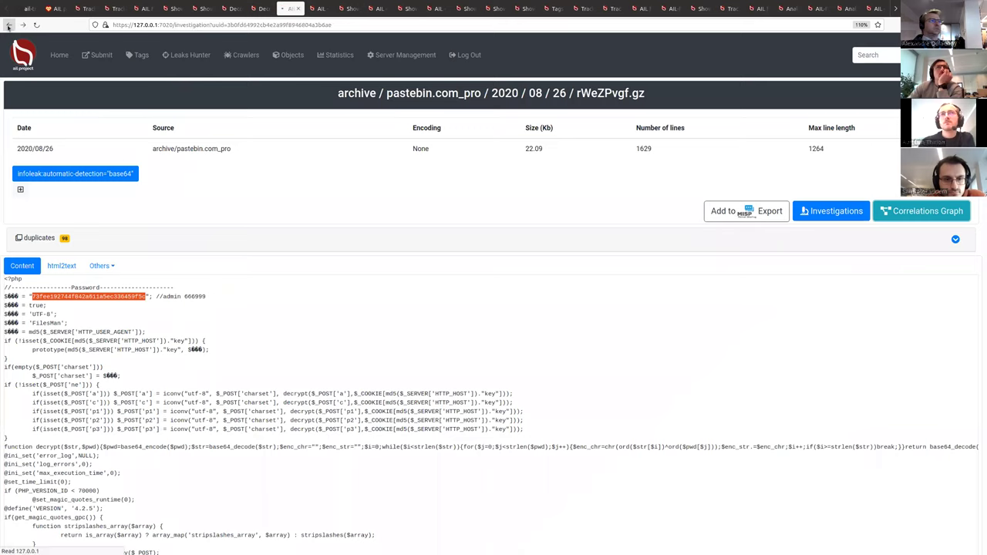
pyautogui.scroll(-1, 460, 220)
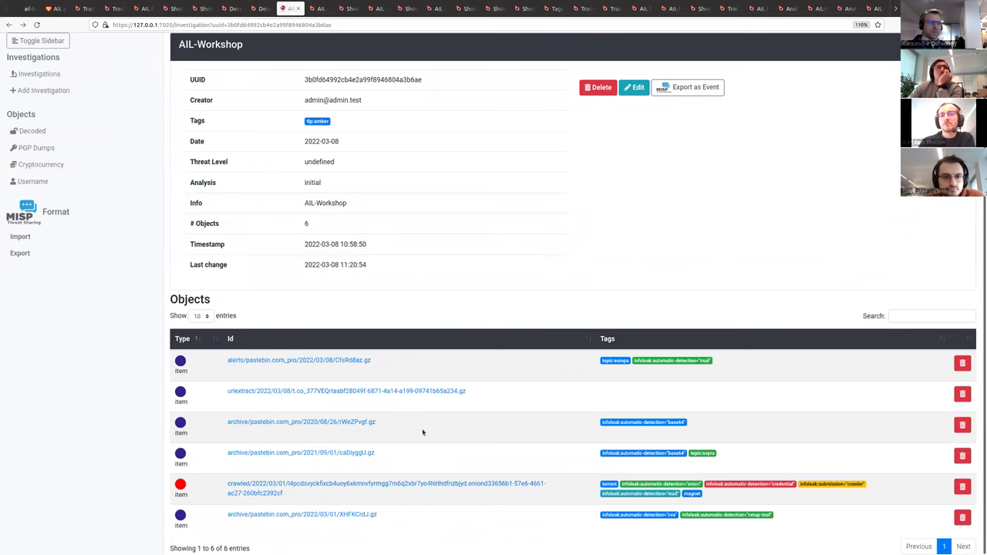
pyautogui.click(433, 392)
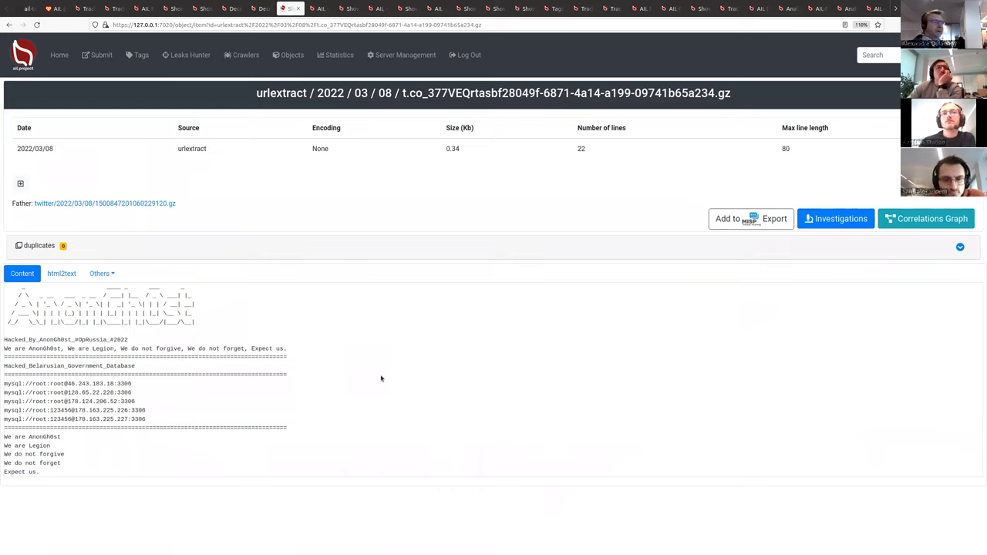
# Examine the MySQL connection strings listed under Hacked_Belarusian_Government_Database in the item's content
pyautogui.moveTo(107, 417); pyautogui.dragTo(54, 401)
pyautogui.click(75, 202)
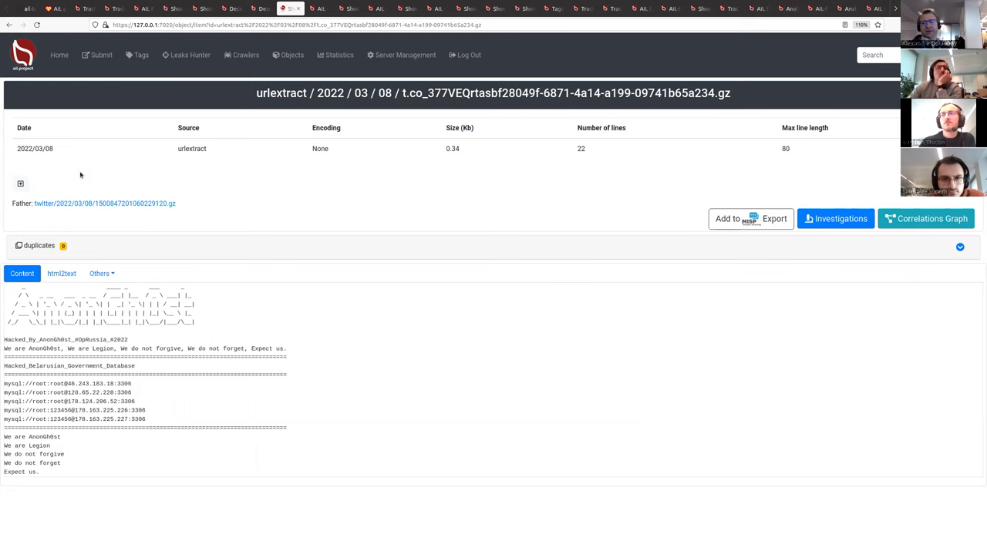
pyautogui.moveTo(165, 425); pyautogui.dragTo(3, 383)
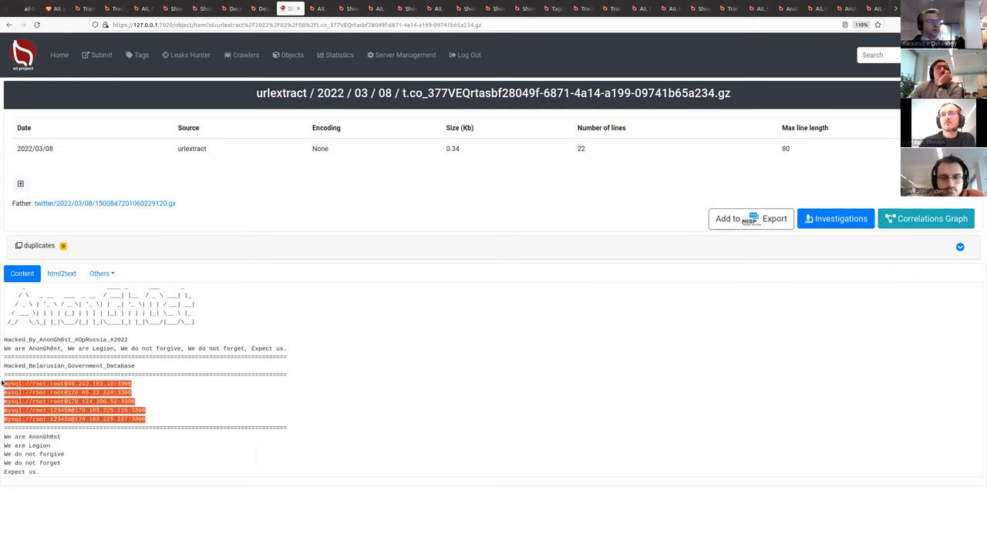
pyautogui.click(190, 414)
pyautogui.moveTo(19, 381); pyautogui.dragTo(133, 395)
pyautogui.moveTo(35, 401); pyautogui.dragTo(123, 417)
pyautogui.click(187, 425)
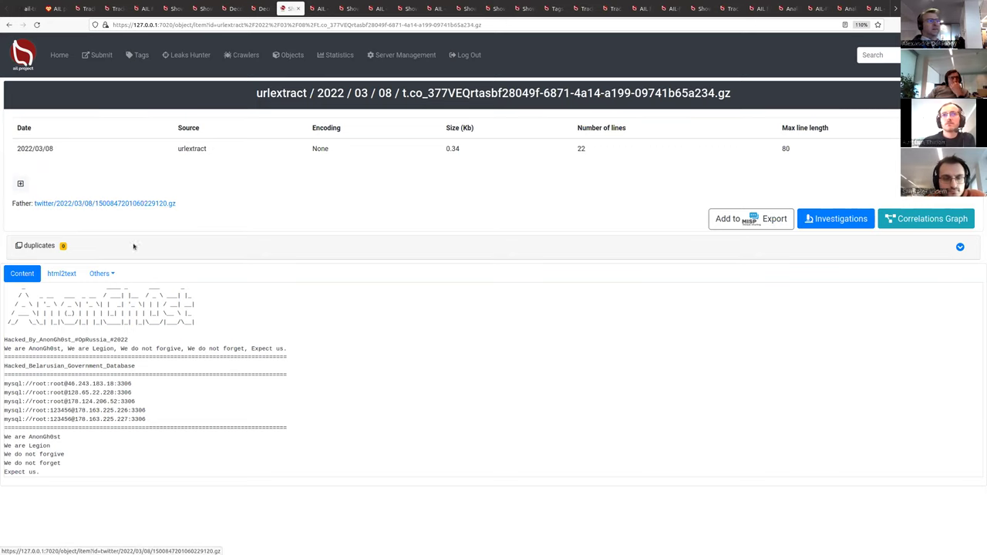
# Open the item's parent Twitter item, show its correlation graph, and reposition the Twitter username node to inspect it
pyautogui.click(147, 204)
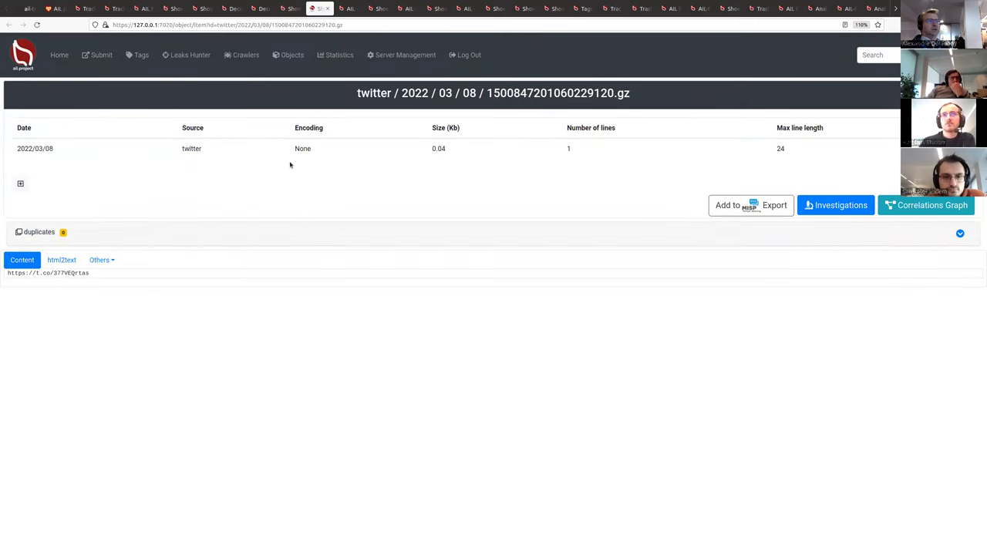
pyautogui.click(929, 202)
pyautogui.moveTo(494, 440)
pyautogui.moveTo(494, 441); pyautogui.dragTo(450, 334)
pyautogui.moveTo(451, 333)
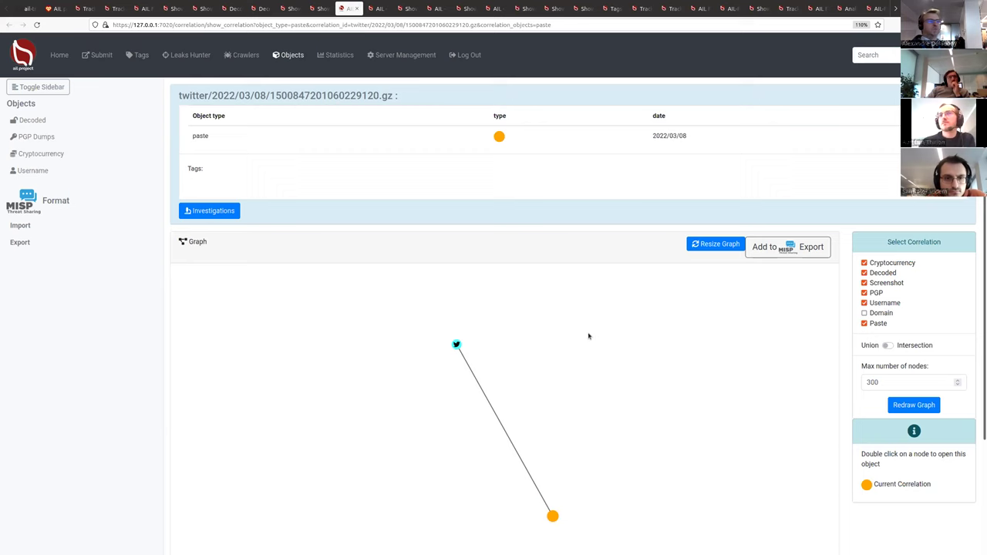
# Return to the Twitter item, go to the investigations list, and open the AIL-Workshop investigation to review its details and objects
pyautogui.click(319, 9)
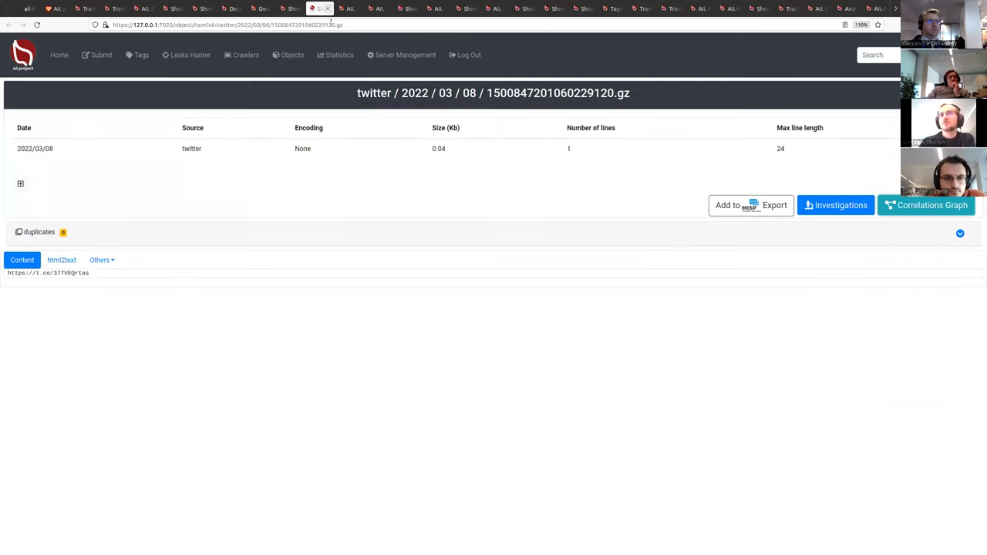
pyautogui.click(293, 54)
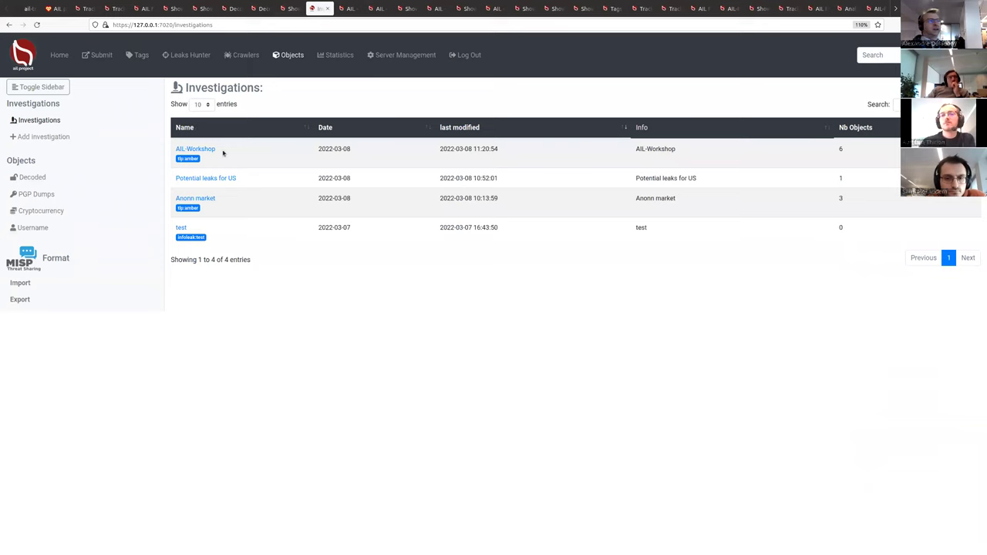
pyautogui.click(207, 150)
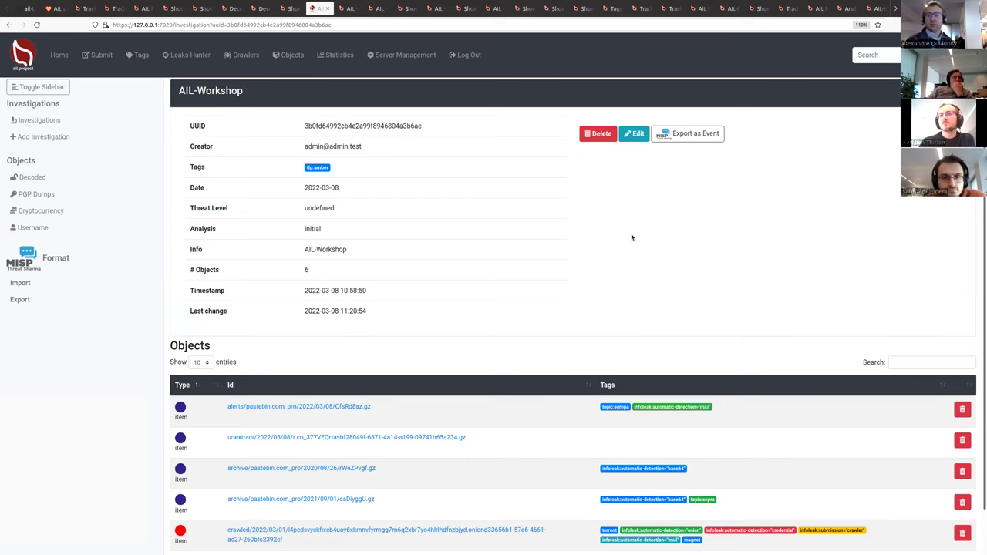
pyautogui.scroll(-1, 656, 259)
pyautogui.scroll(1, 656, 259)
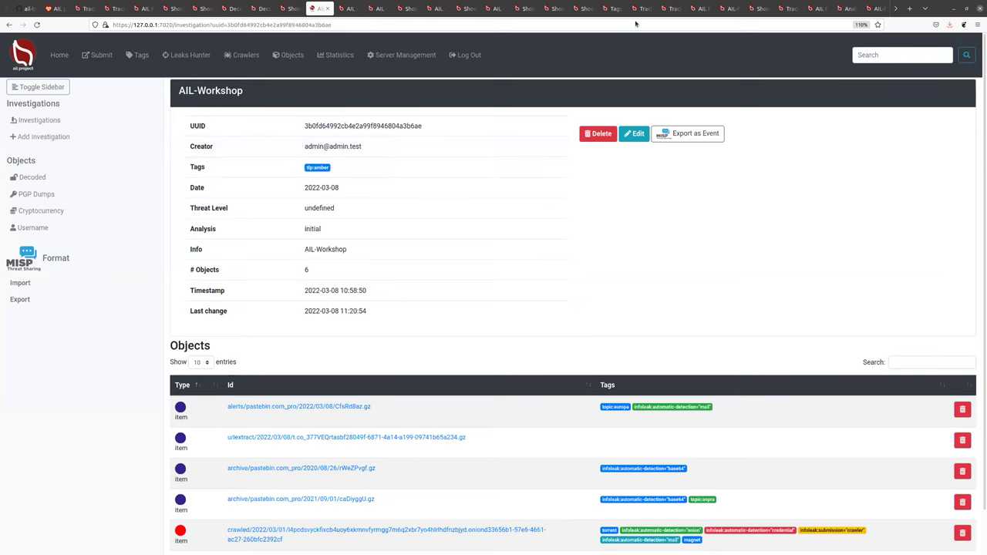
# Switch to the "Live demo!" slide in ail-training.pdf, then return to the AIL-Workshop investigation and look over its object list
pyautogui.hotkey('alt', 'Tab')
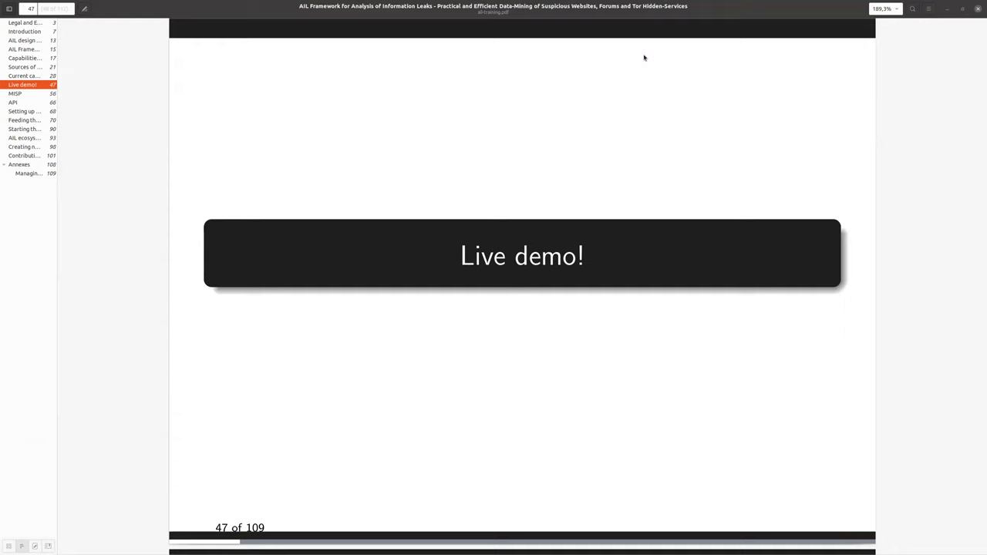
pyautogui.hotkey('alt', 'Tab')
pyautogui.scroll(-1, 506, 112)
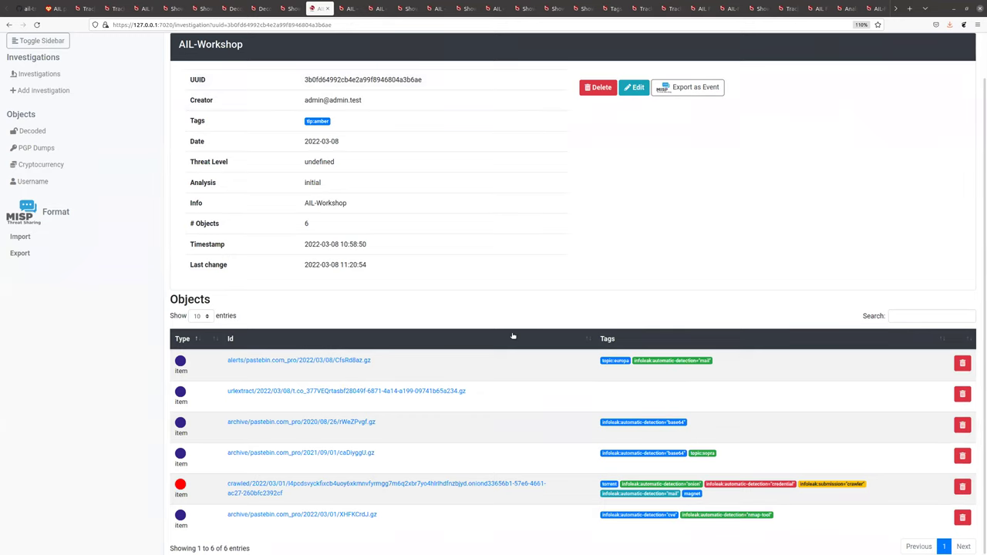
pyautogui.scroll(1, 509, 312)
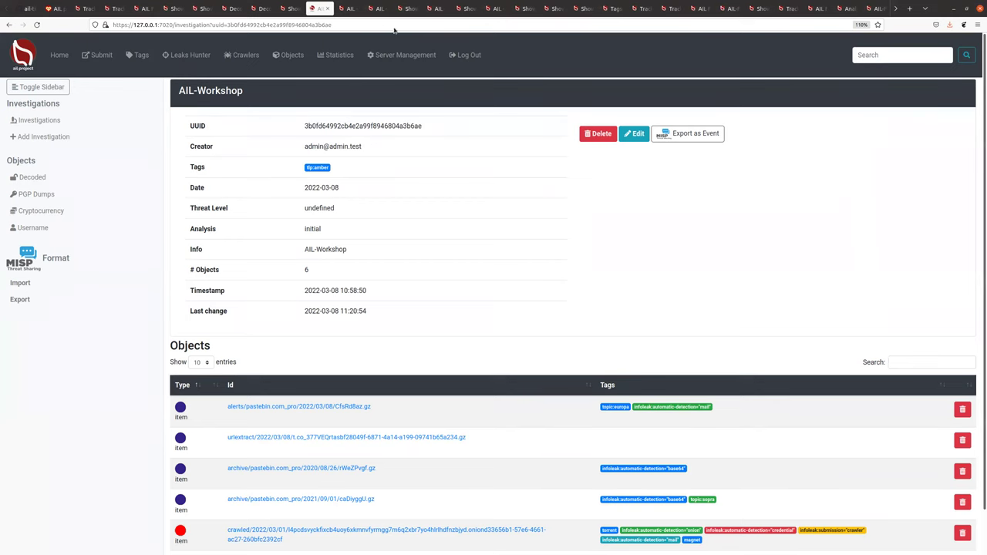
# Open the CfsRd8az.gz item from the AIL-Workshop objects and examine its database dump across the full width of the content
pyautogui.scroll(-1, 430, 277)
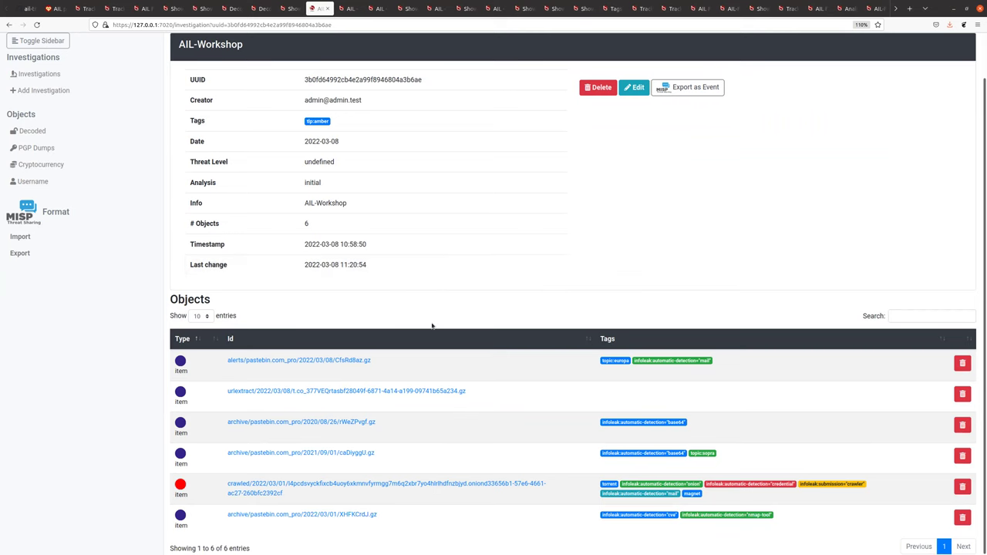
pyautogui.click(350, 362)
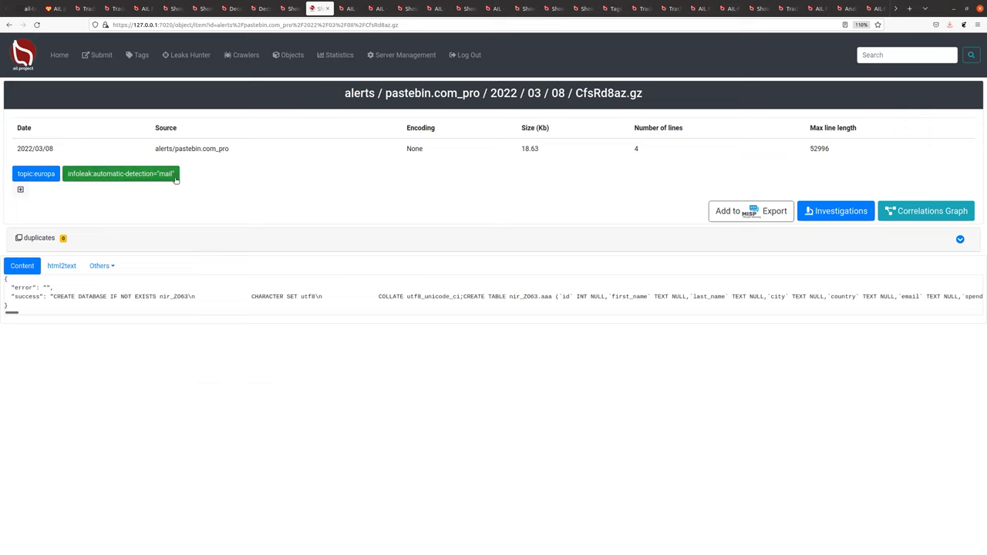
pyautogui.press('Tab')
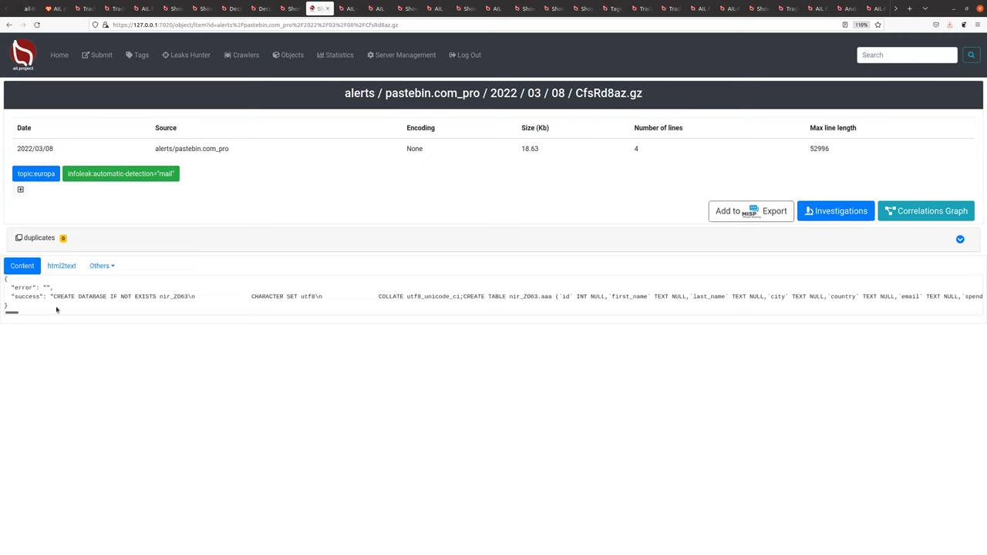
pyautogui.moveTo(26, 313); pyautogui.dragTo(67, 297)
pyautogui.click(35, 297)
pyautogui.moveTo(15, 314); pyautogui.dragTo(339, 337)
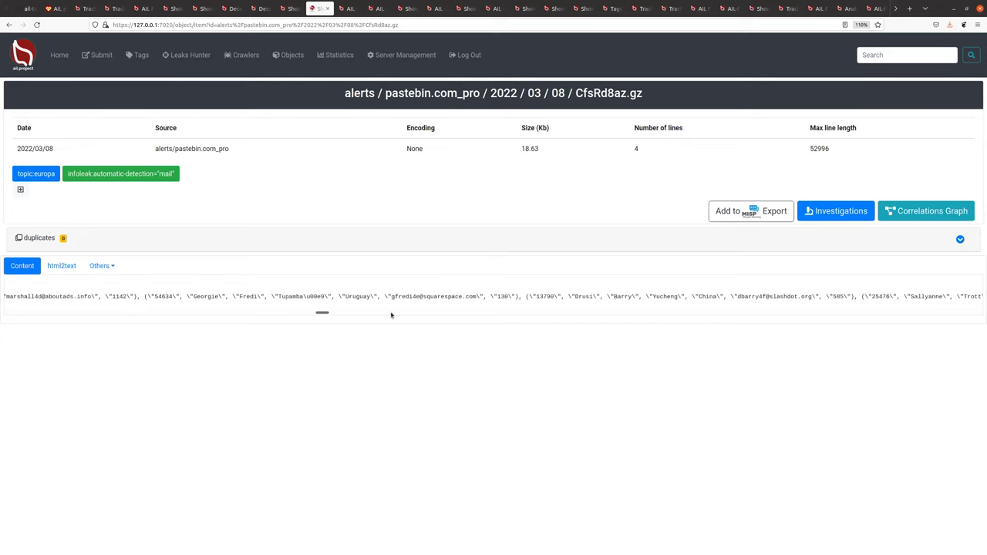
pyautogui.moveTo(331, 316); pyautogui.dragTo(4, 277)
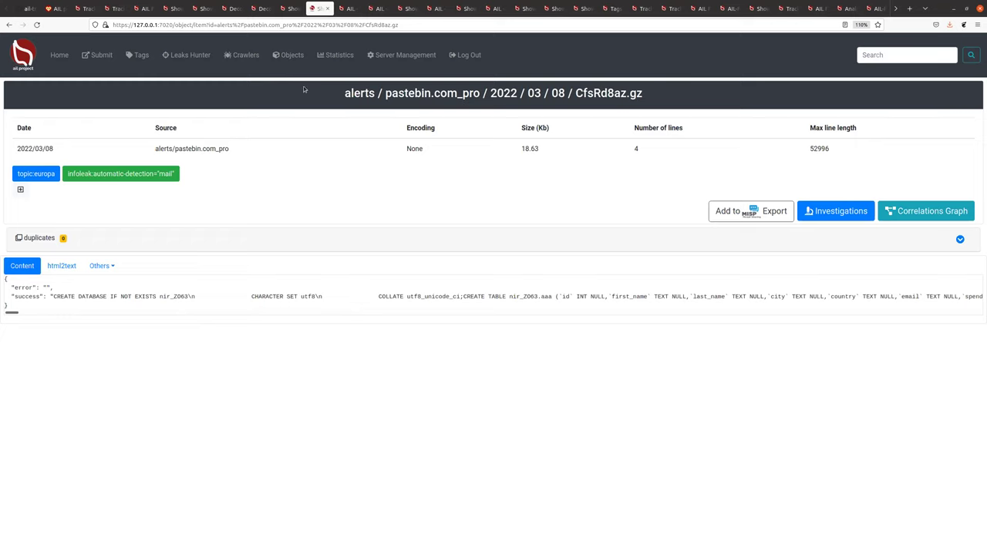
# Glance at the urlextract item with the AnonGh0st content, then return to the AIL-Workshop investigation and review its details and objects
pyautogui.click(291, 9)
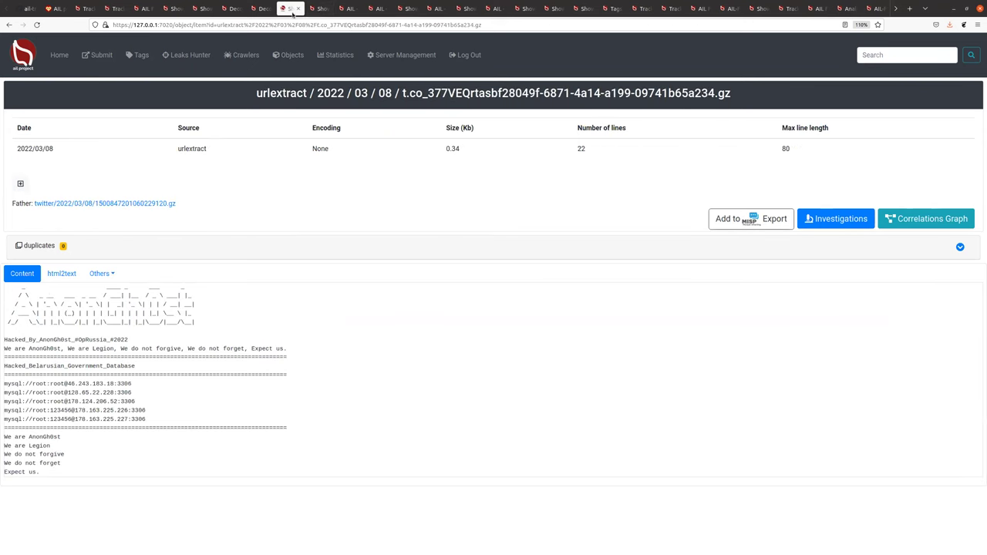
pyautogui.click(313, 11)
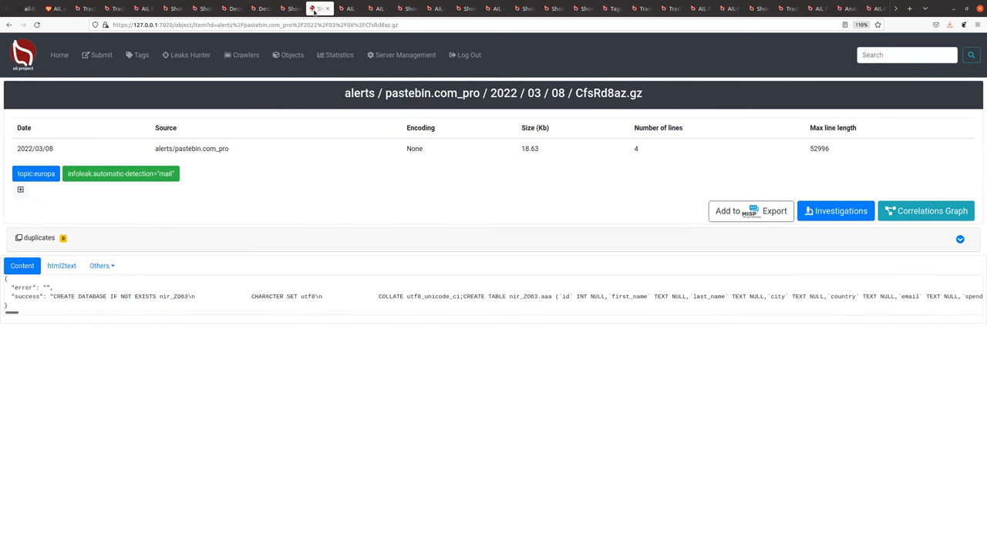
pyautogui.click(8, 25)
pyautogui.scroll(1, 318, 213)
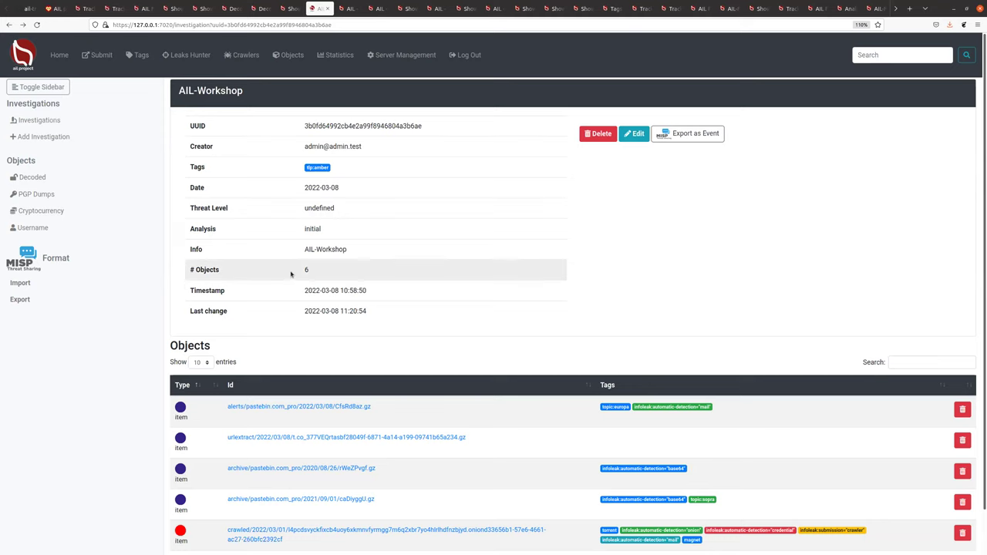
pyautogui.scroll(-1, 291, 275)
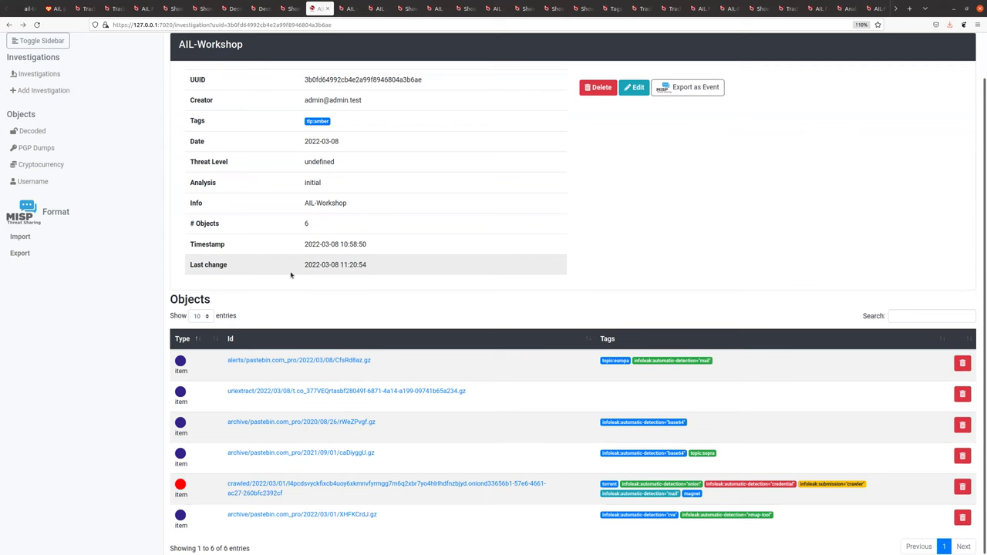
pyautogui.scroll(1, 291, 273)
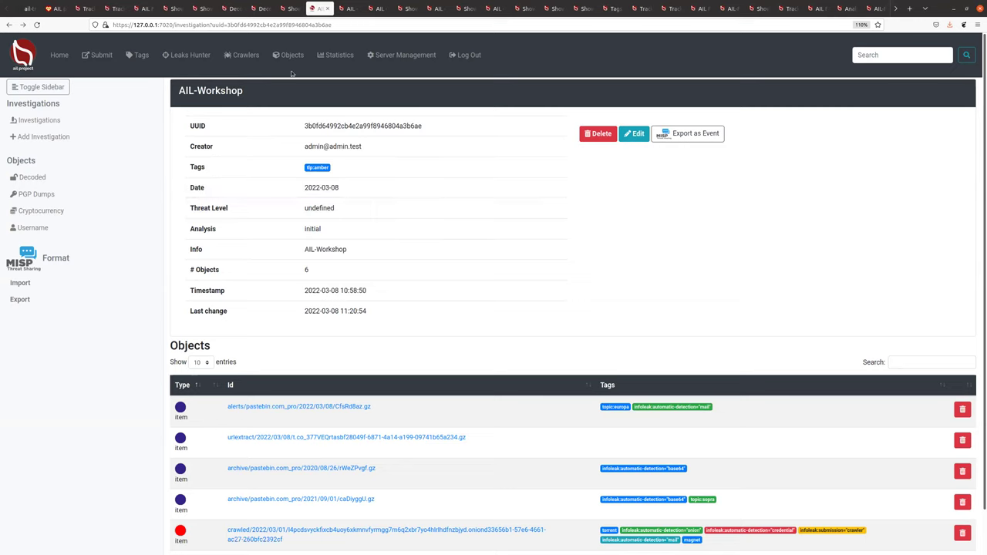
# View the AIL-framework server status, then go to the home dashboard and examine its queues and logs
pyautogui.click(394, 56)
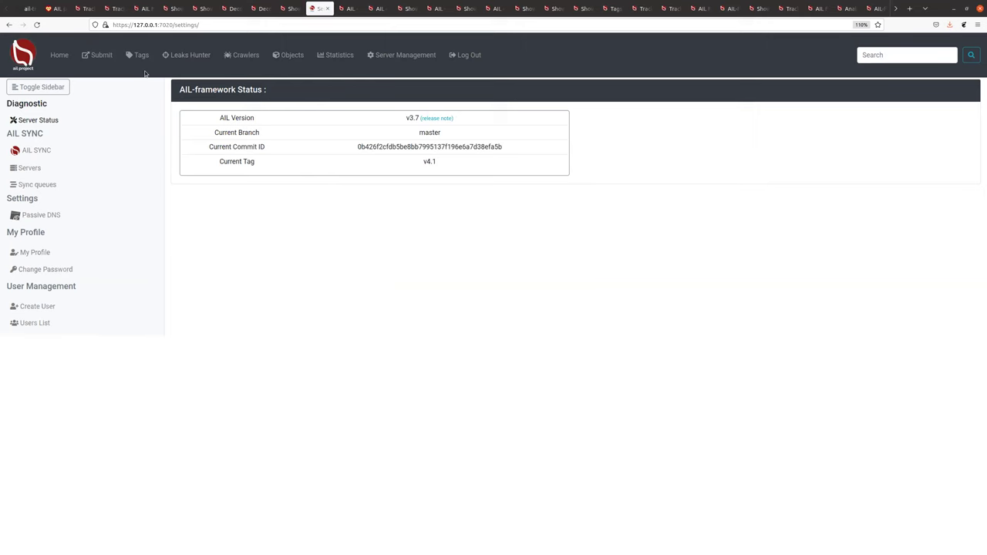
pyautogui.click(57, 56)
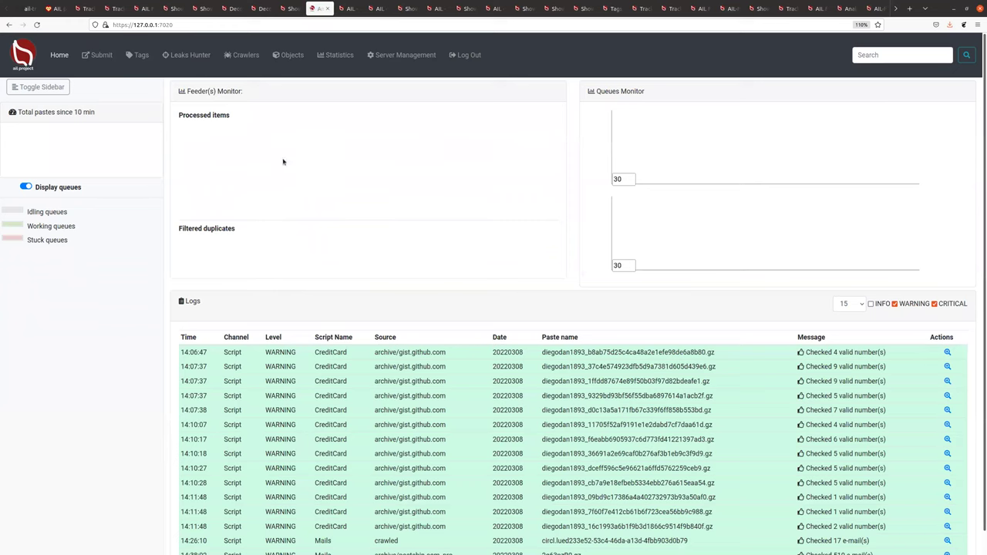
pyautogui.scroll(-1, 282, 162)
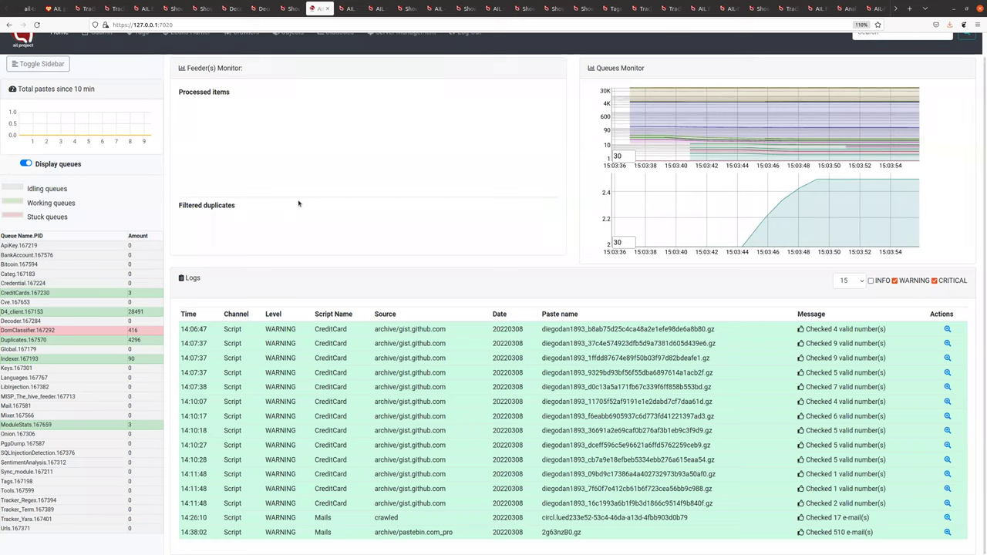
# Switch to ail-training.pdf and browse from the "Live demo!" slide through the example slides to the MISP Taxonomies slide
pyautogui.hotkey('alt', 'Tab')
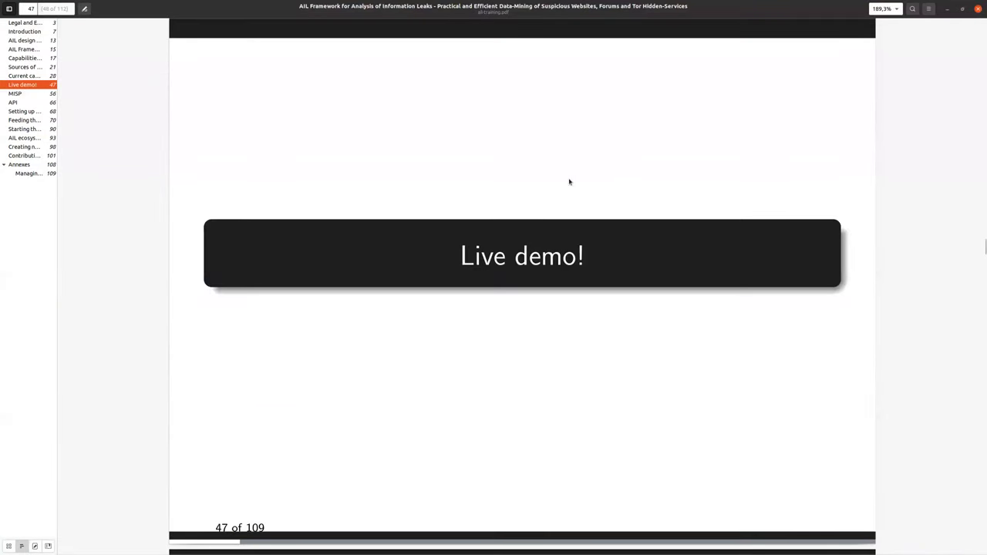
pyautogui.scroll(-10, 571, 182)
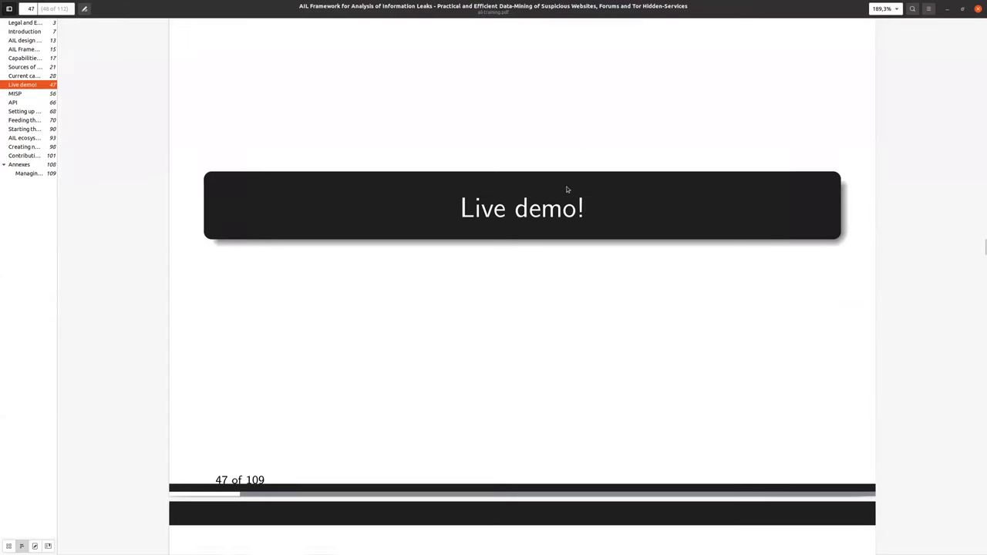
pyautogui.scroll(-10, 560, 195)
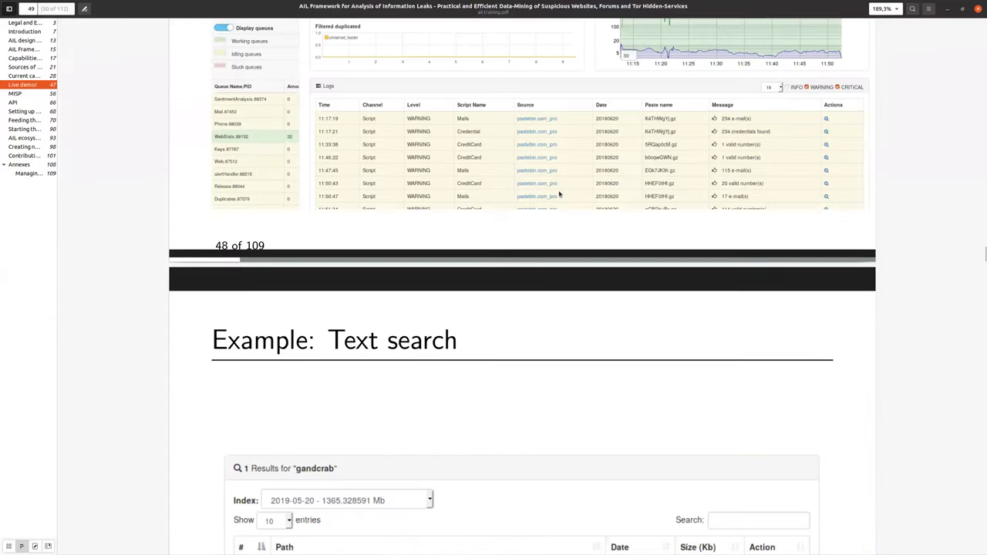
pyautogui.scroll(-15, 557, 196)
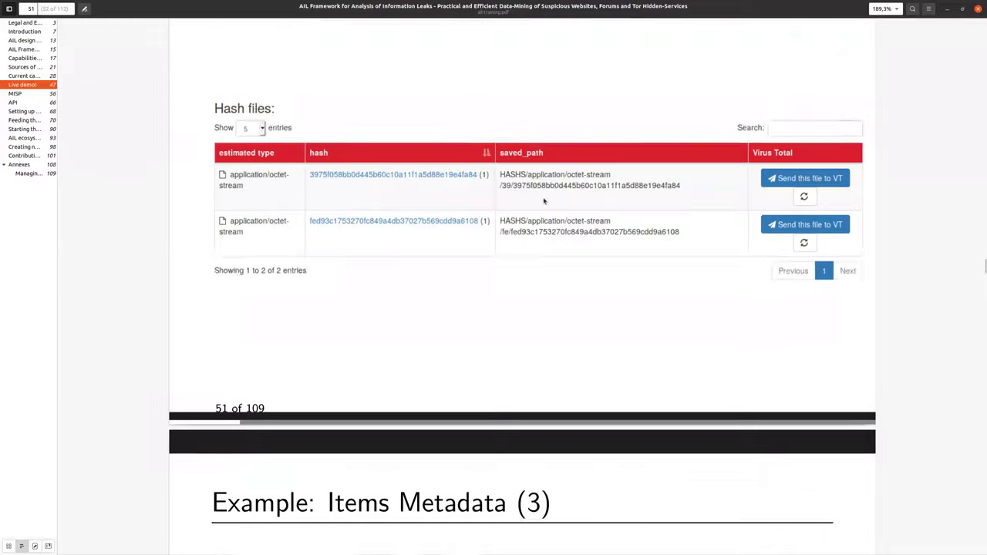
pyautogui.scroll(-20, 541, 206)
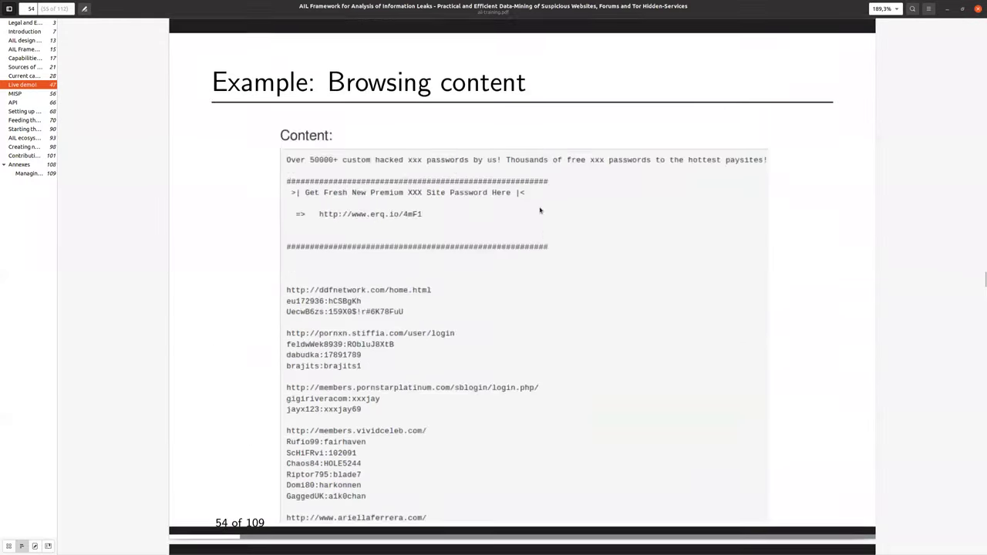
pyautogui.scroll(5, 536, 211)
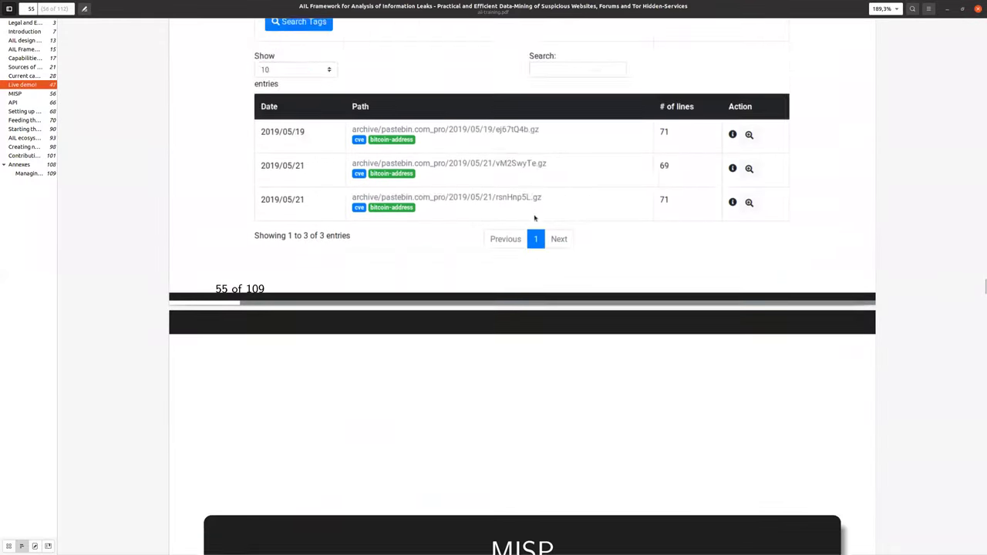
pyautogui.scroll(-3, 536, 214)
pyautogui.scroll(-1, 534, 218)
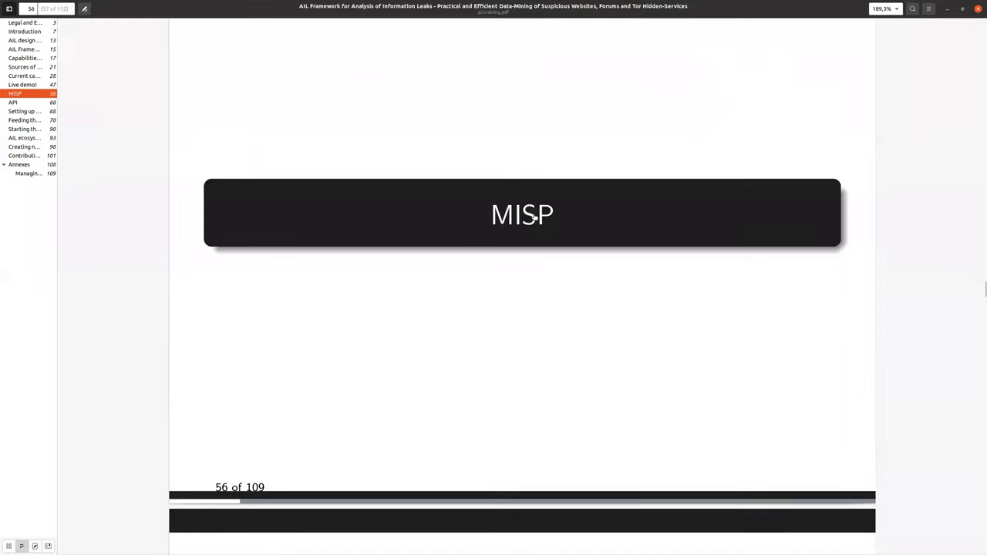
pyautogui.scroll(1, 534, 218)
pyautogui.scroll(-4, 533, 218)
pyautogui.scroll(3, 532, 221)
pyautogui.scroll(1, 530, 220)
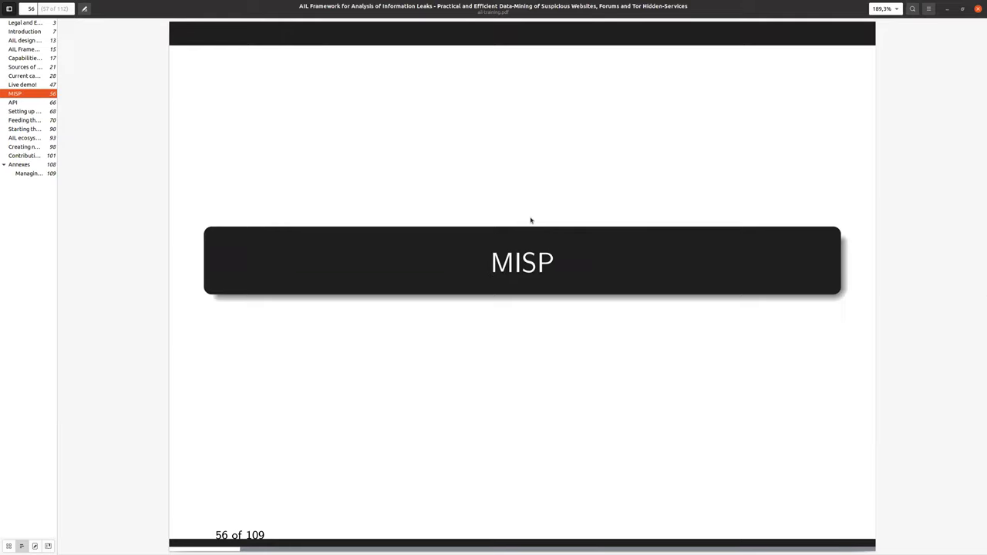
pyautogui.scroll(-10, 531, 220)
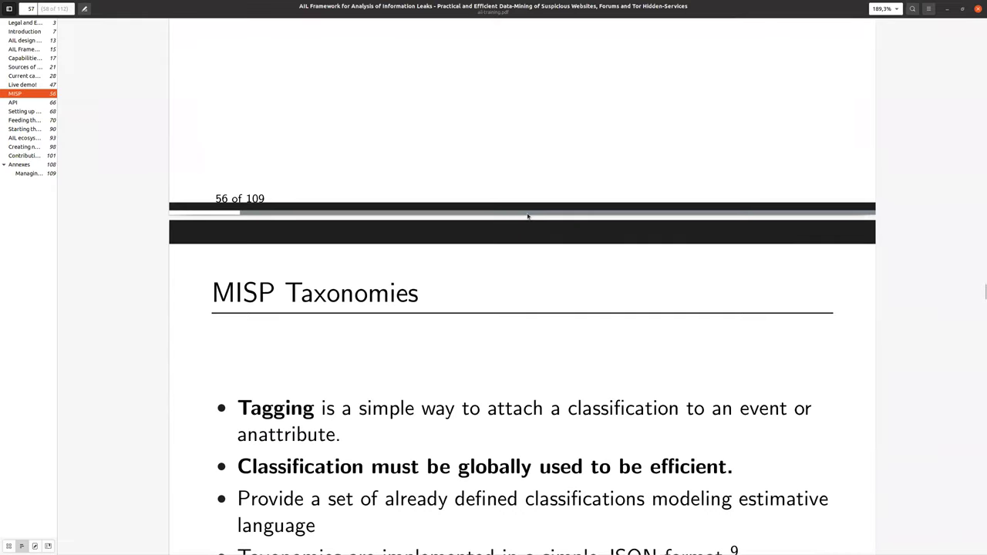
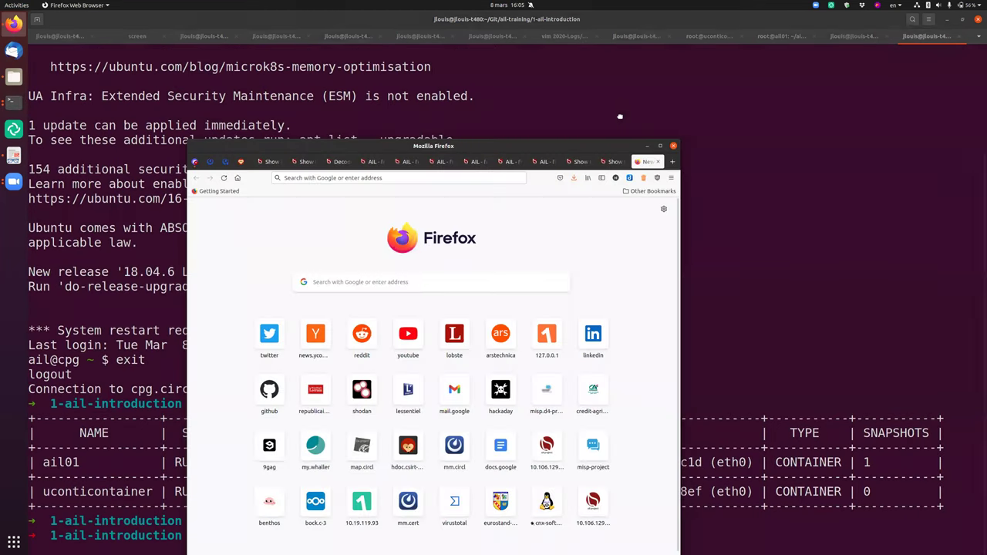
pyautogui.write('https://')
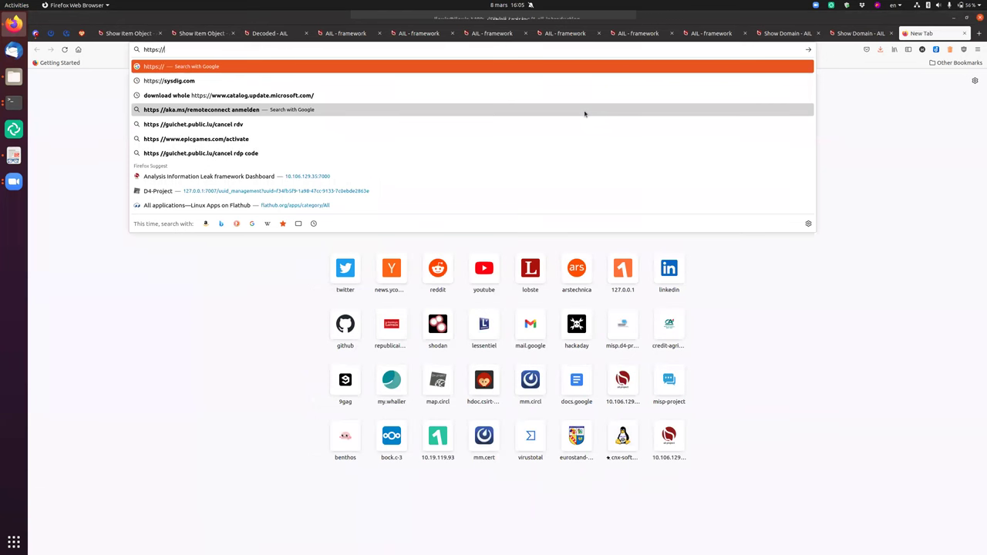
pyautogui.write('auk64p35qebertdsh576avhnswxdprft3kpmvsm5sixxof6bsbgryxqd.onion')
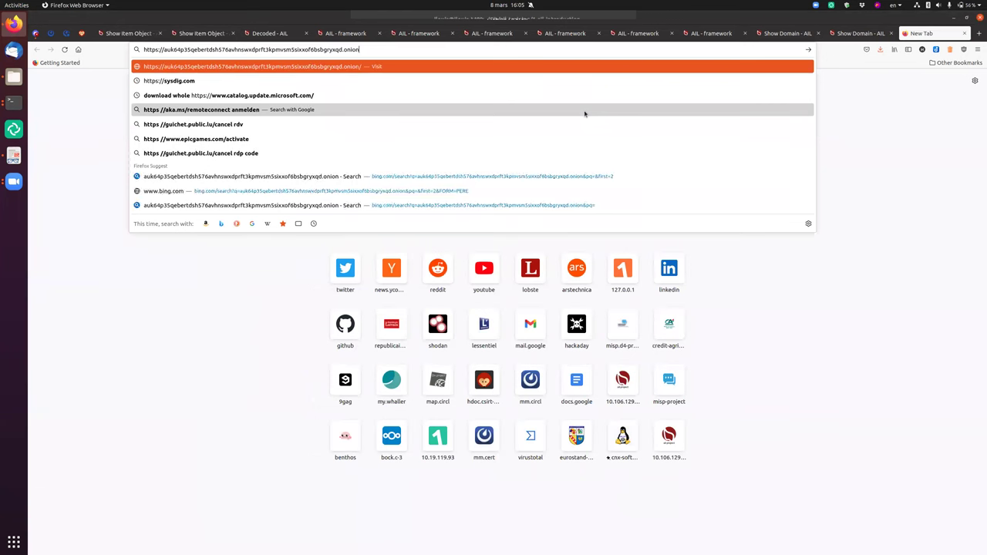
pyautogui.press('BackSpace')
pyautogui.press('BackSpace')
pyautogui.press('BackSpace')
pyautogui.press('BackSpace')
pyautogui.press('BackSpace')
pyautogui.press('BackSpace')
pyautogui.press('BackSpace')
pyautogui.press('BackSpace')
pyautogui.press('BackSpace')
pyautogui.press('BackSpace')
pyautogui.press('BackSpace')
pyautogui.press('BackSpace')
pyautogui.press('BackSpace')
pyautogui.press('BackSpace')
pyautogui.press('BackSpace')
pyautogui.press('BackSpace')
pyautogui.press('BackSpace')
pyautogui.press('BackSpace')
pyautogui.press('BackSpace')
pyautogui.press('BackSpace')
pyautogui.press('BackSpace')
pyautogui.press('BackSpace')
pyautogui.press('BackSpace')
pyautogui.press('BackSpace')
pyautogui.press('BackSpace')
pyautogui.press('BackSpace')
pyautogui.press('BackSpace')
pyautogui.press('BackSpace')
pyautogui.press('BackSpace')
pyautogui.press('BackSpace')
pyautogui.press('BackSpace')
pyautogui.press('BackSpace')
pyautogui.press('BackSpace')
pyautogui.press('BackSpace')
pyautogui.press('BackSpace')
pyautogui.press('BackSpace')
pyautogui.press('BackSpace')
pyautogui.press('BackSpace')
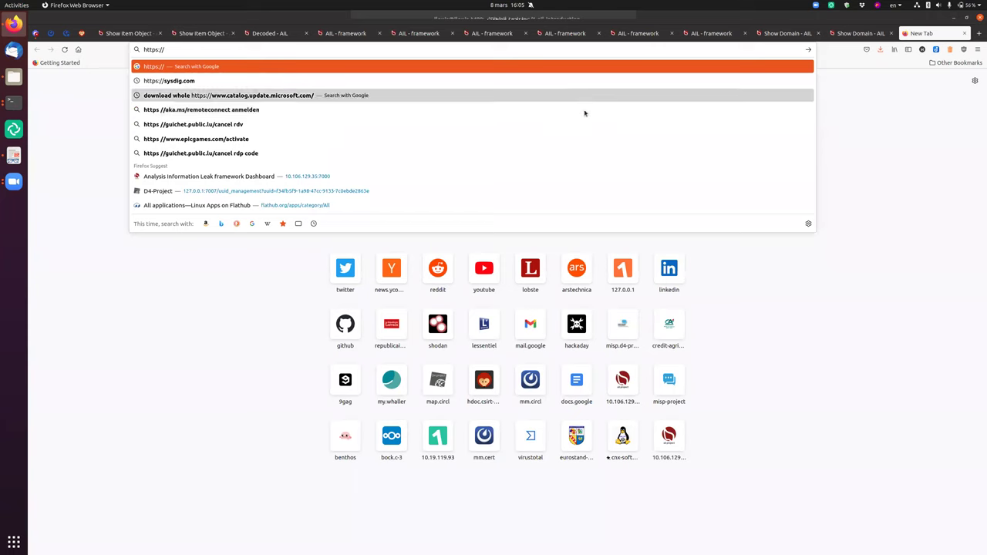
pyautogui.middleClick(540, 50)
pyautogui.write(':7000')
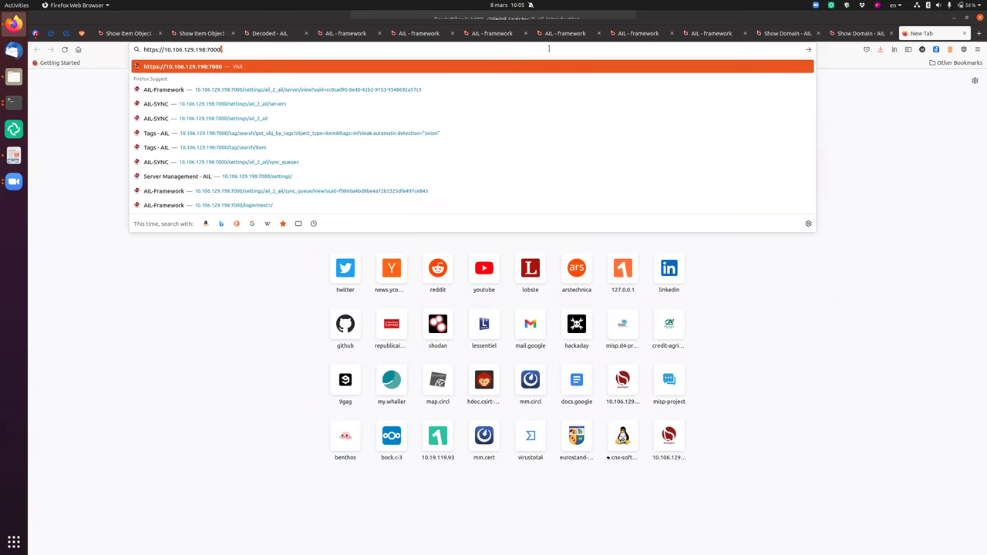
pyautogui.press('Return')
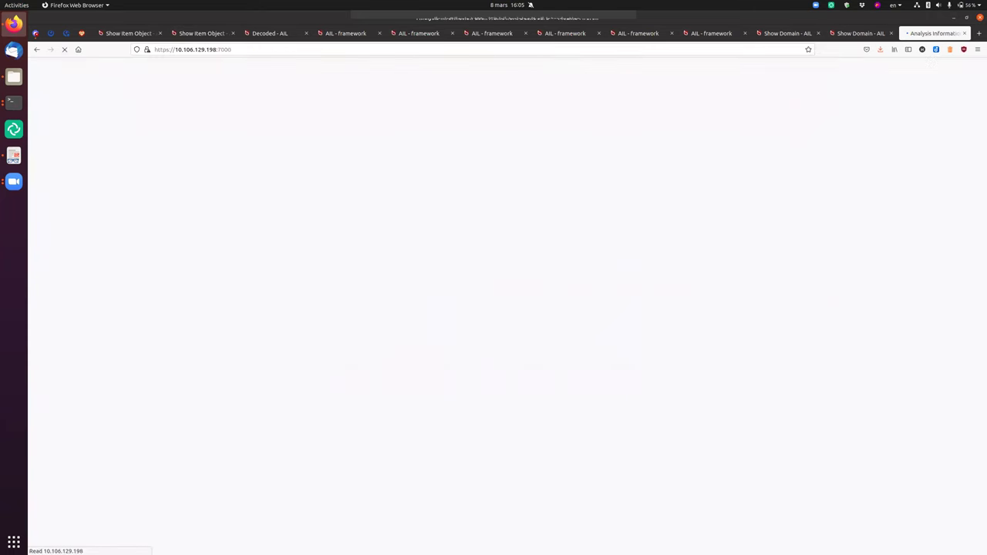
# Switch to the terminal and copy the IPv4 address of uconticontainer from the lxc list output
pyautogui.hotkey('alt', 'Tab')
pyautogui.moveTo(338, 491); pyautogui.dragTo(244, 491)
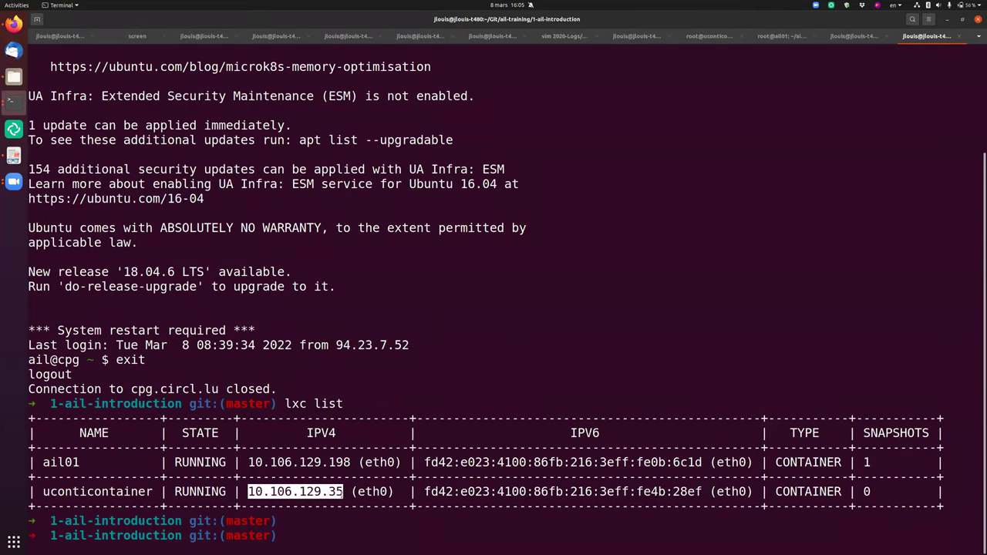
pyautogui.rightClick(336, 495)
pyautogui.click(354, 417)
pyautogui.hotkey('alt', 'Tab')
pyautogui.hotkey('ctrl', 't')
pyautogui.write('http')
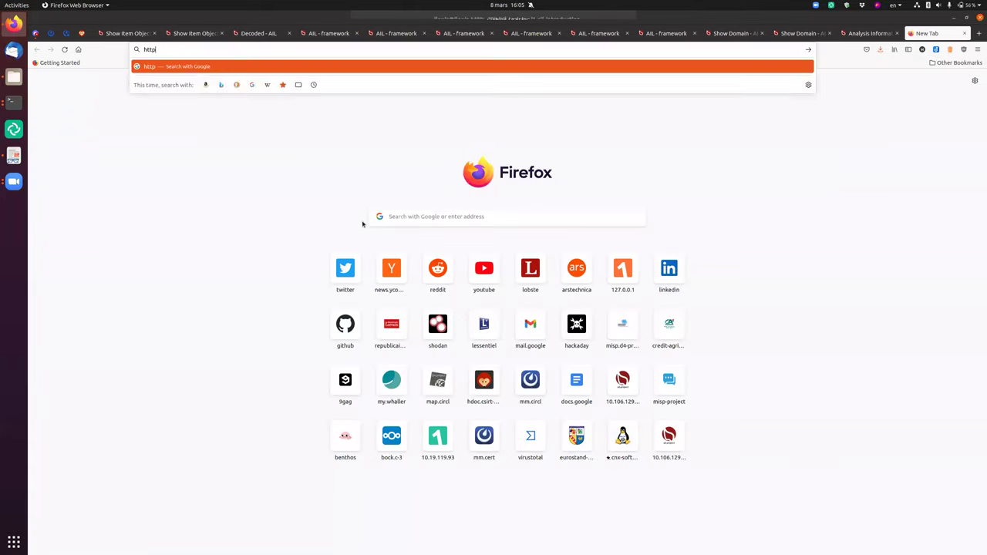
pyautogui.write('s://')
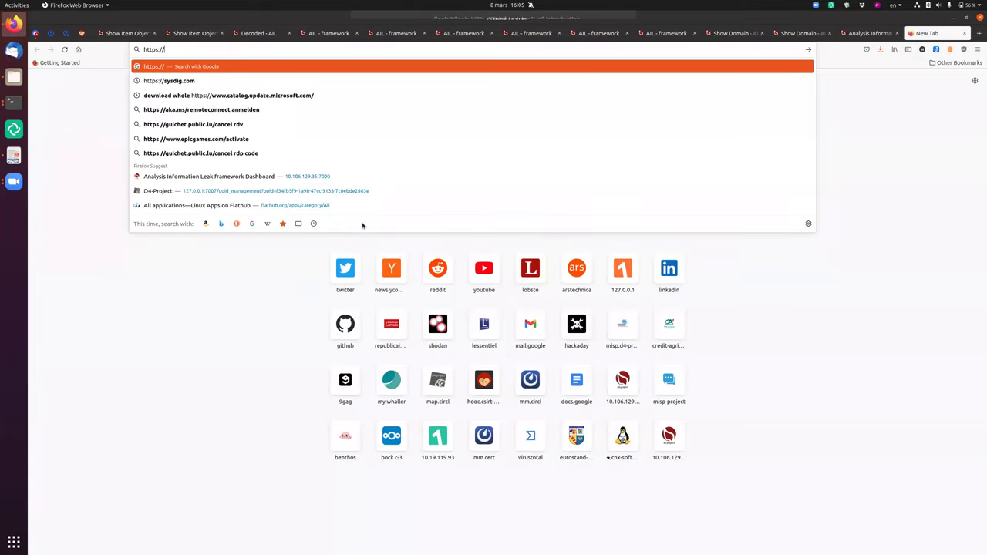
pyautogui.rightClick(288, 52)
pyautogui.click(321, 98)
pyautogui.write(':7000')
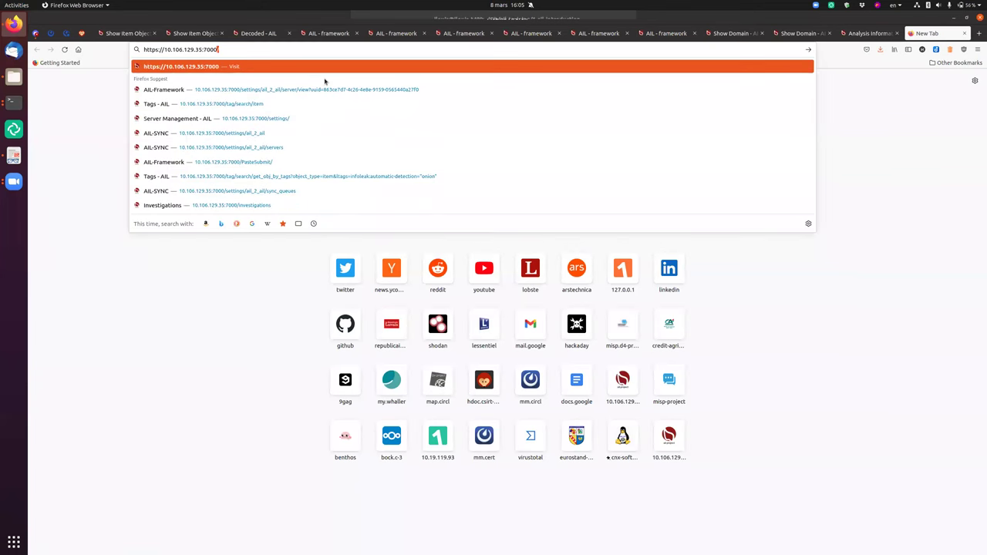
pyautogui.press('Return')
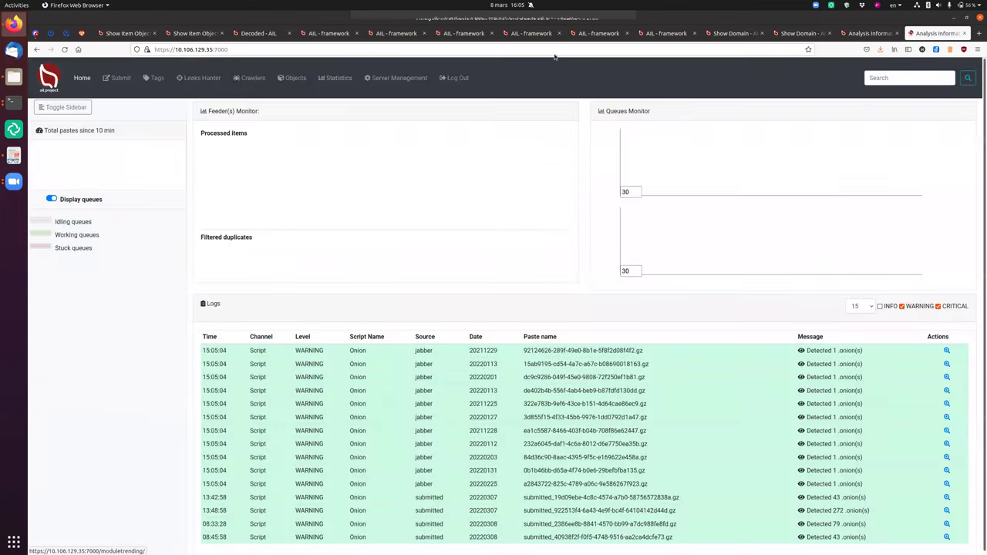
# Return to the AIL instance at 10.106.129.198:7000 and open its server management page
pyautogui.hotkey('ctrl', 'pageup')
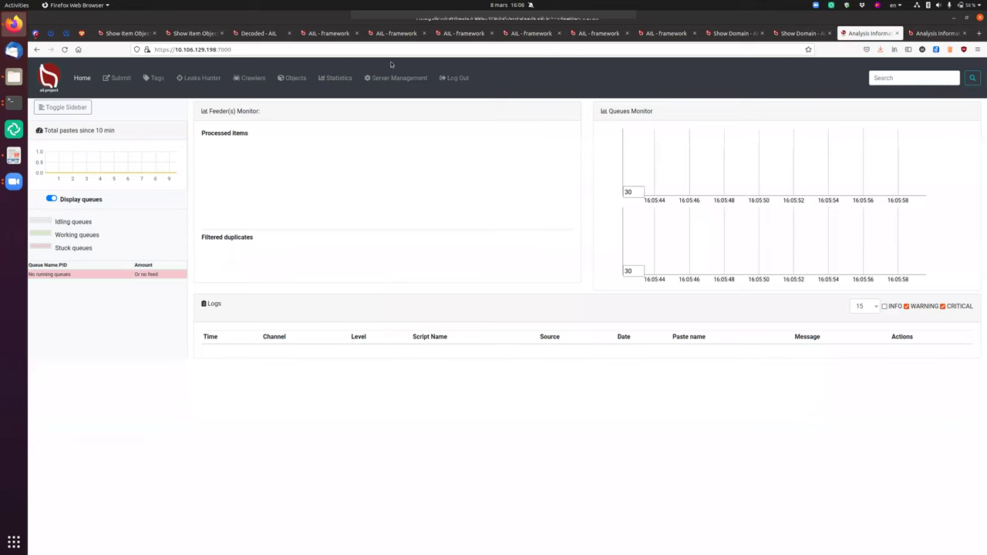
pyautogui.click(383, 77)
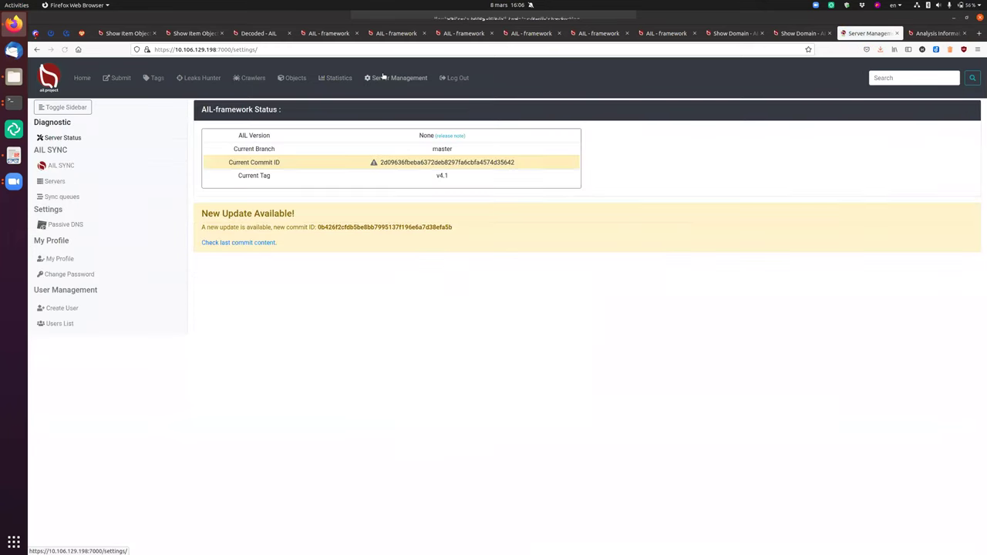
# Open the AIL Sync servers list on 10.106.129.198 and the server management page on the second AIL instance
pyautogui.click(52, 182)
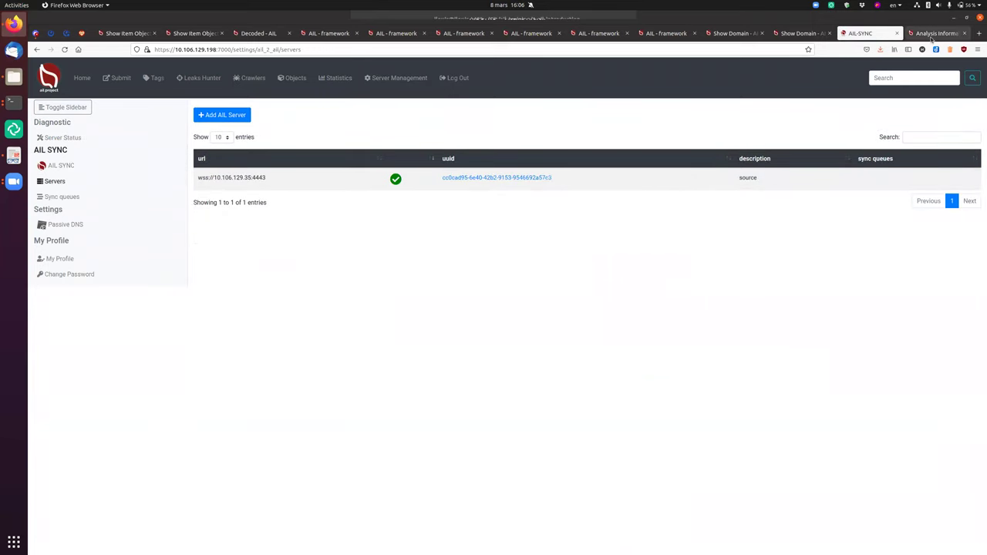
pyautogui.click(932, 35)
pyautogui.click(397, 79)
pyautogui.click(860, 34)
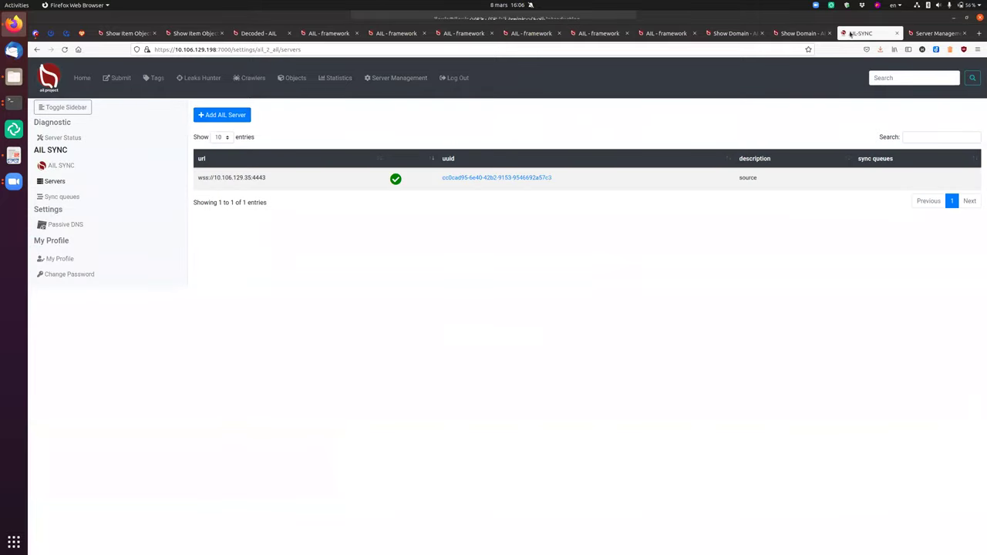
# Examine the IP address in the URL of the first AIL instance
pyautogui.click(216, 49)
pyautogui.moveTo(217, 50); pyautogui.dragTo(170, 49)
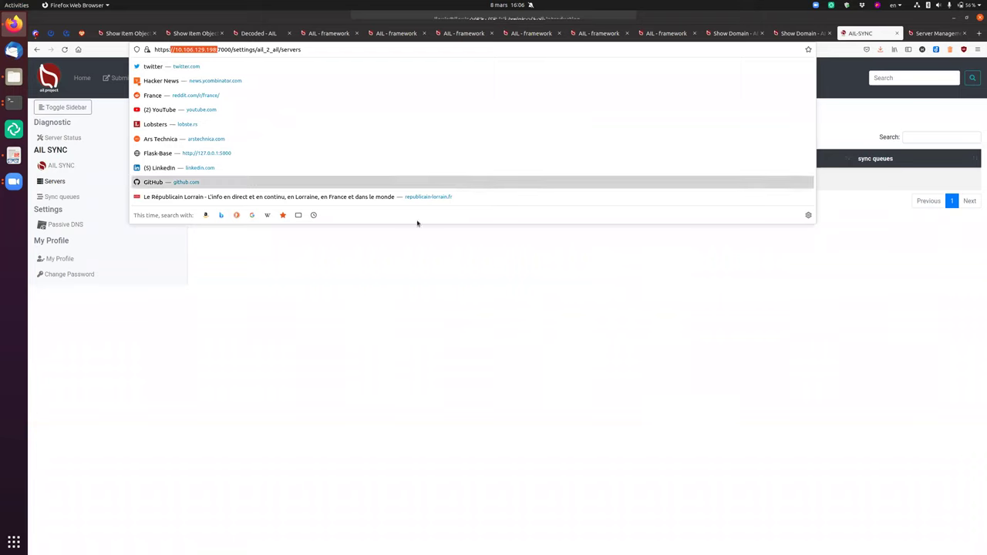
pyautogui.click(206, 49)
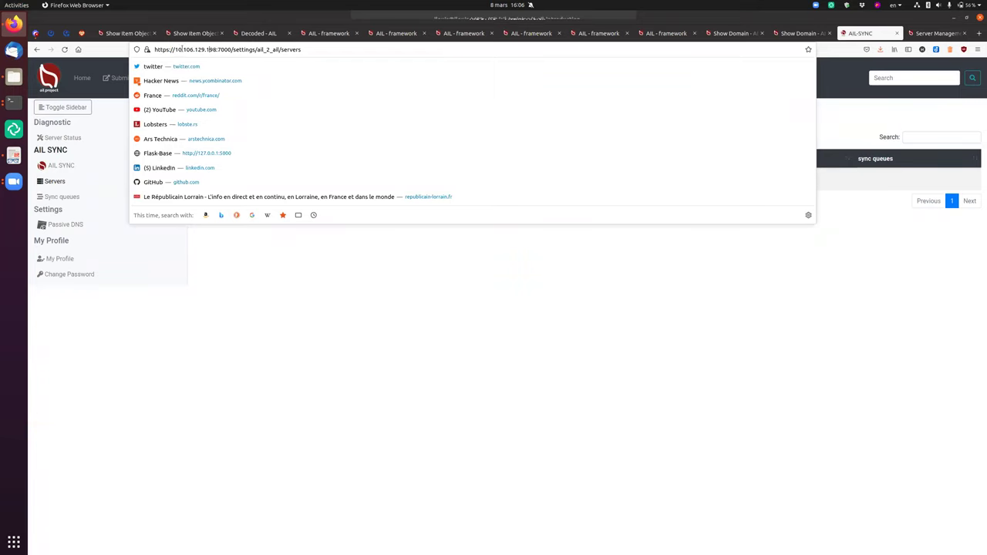
pyautogui.click(454, 280)
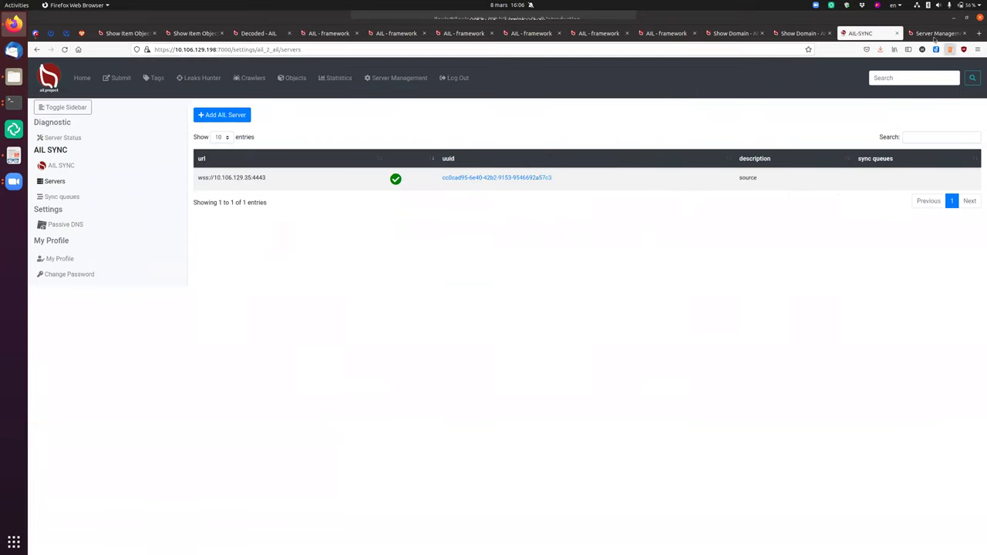
# Switch to the second instance's server management page and enlarge it to 170%
pyautogui.click(931, 34)
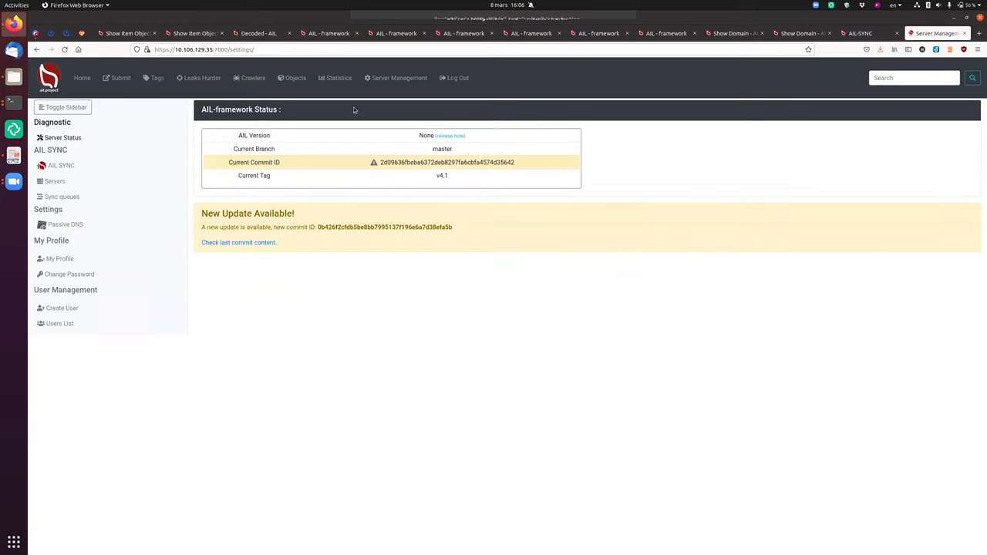
pyautogui.click(406, 77)
pyautogui.hotkey('ctrl', '+')
pyautogui.hotkey('ctrl', '+')
pyautogui.hotkey('ctrl', '+')
pyautogui.hotkey('ctrl', '+')
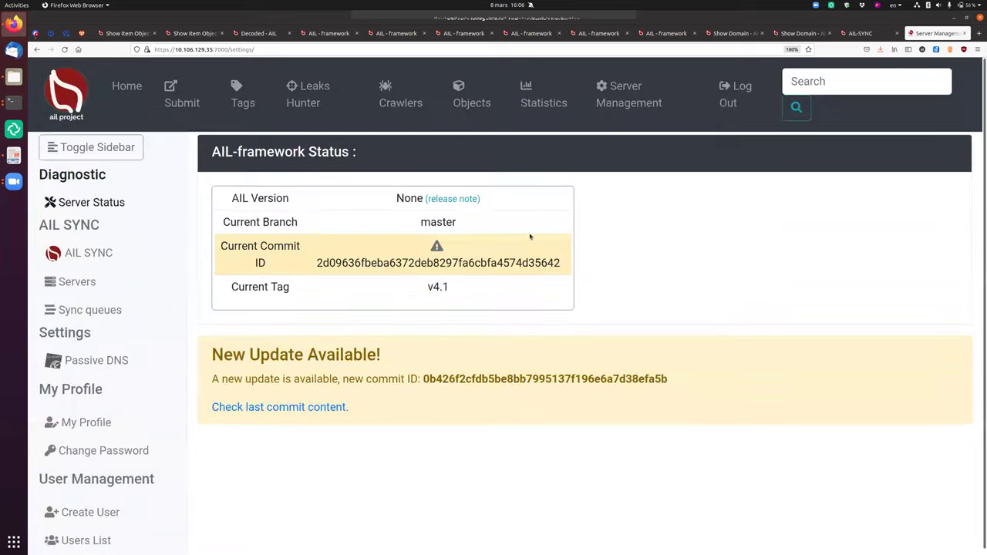
pyautogui.hotkey('ctrl', '-')
# Enlarge the first instance's servers list to 180%, and return to the second instance
pyautogui.hotkey('ctrl', 'pageup')
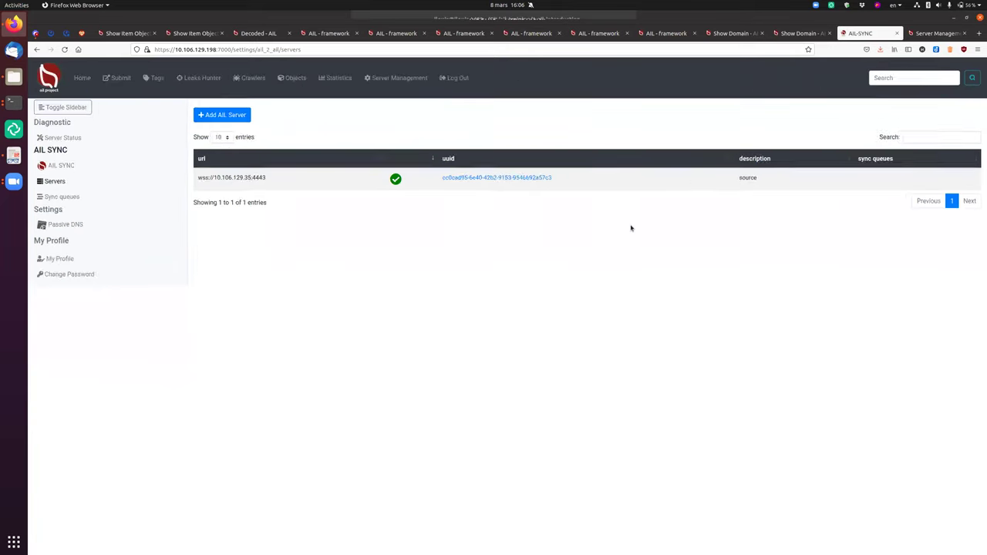
pyautogui.hotkey('ctrl', '+')
pyautogui.hotkey('ctrl', '+')
pyautogui.hotkey('ctrl', '+')
pyautogui.hotkey('ctrl', '+')
pyautogui.hotkey('ctrl', '+')
pyautogui.hotkey('ctrl', 'pagedown')
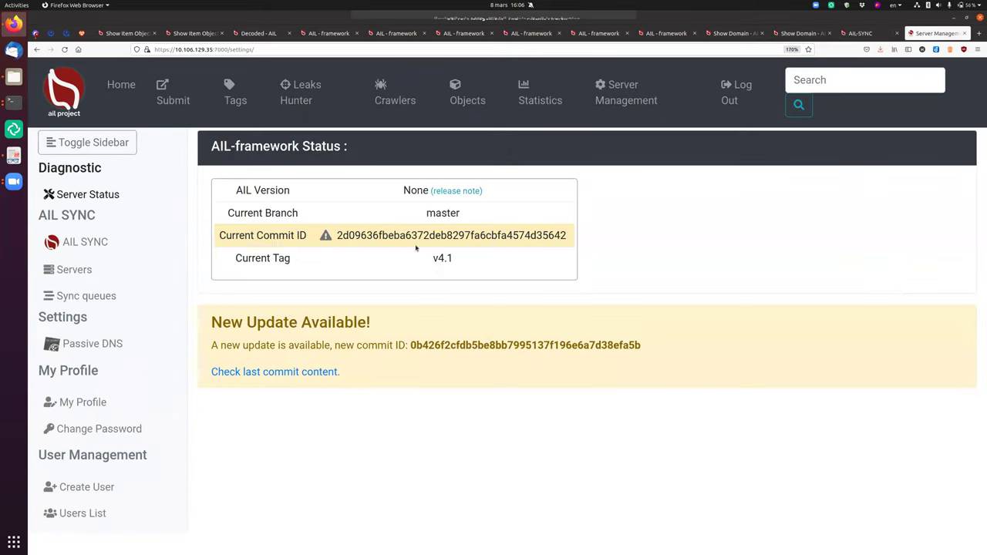
# View the AIL Sync connections on the second instance and open its servers list
pyautogui.click(607, 91)
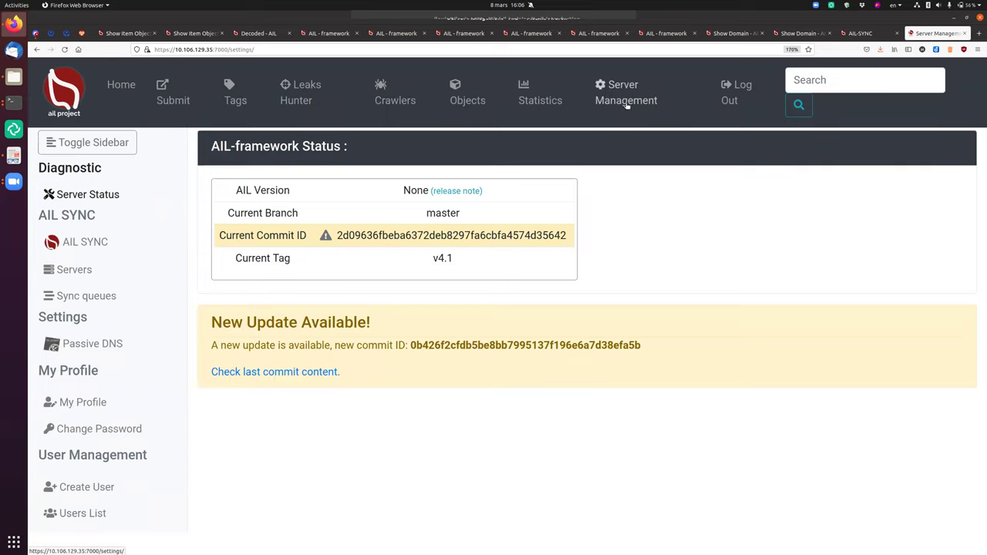
pyautogui.click(77, 244)
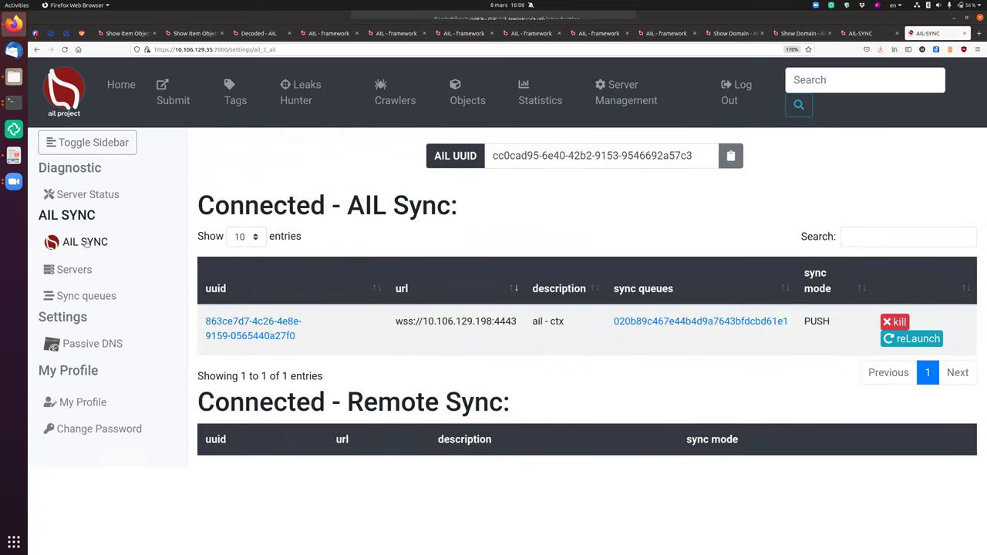
pyautogui.click(74, 270)
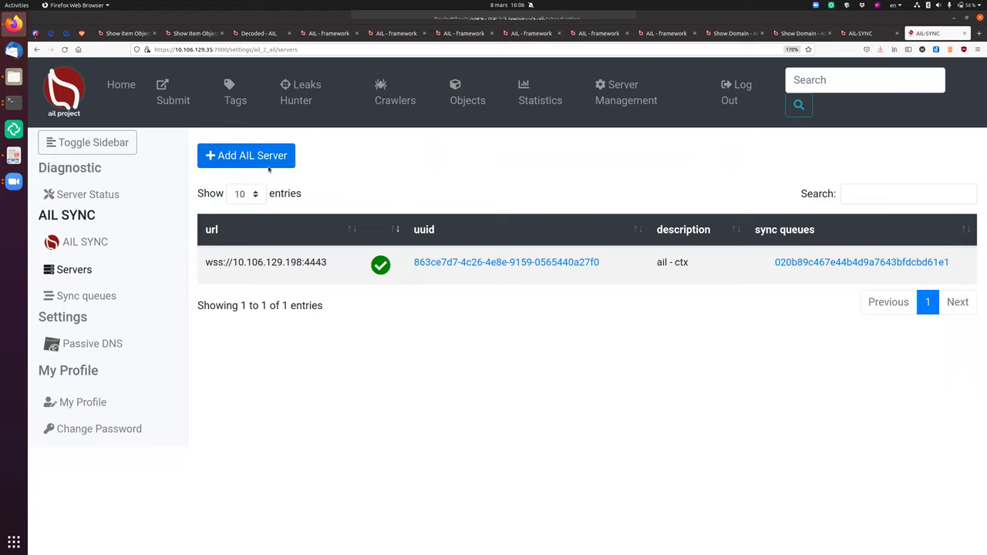
# Open the "ail - ctx" server's details and bring up its edit form
pyautogui.click(476, 263)
pyautogui.scroll(-2, 379, 262)
pyautogui.scroll(2, 379, 309)
pyautogui.click(349, 452)
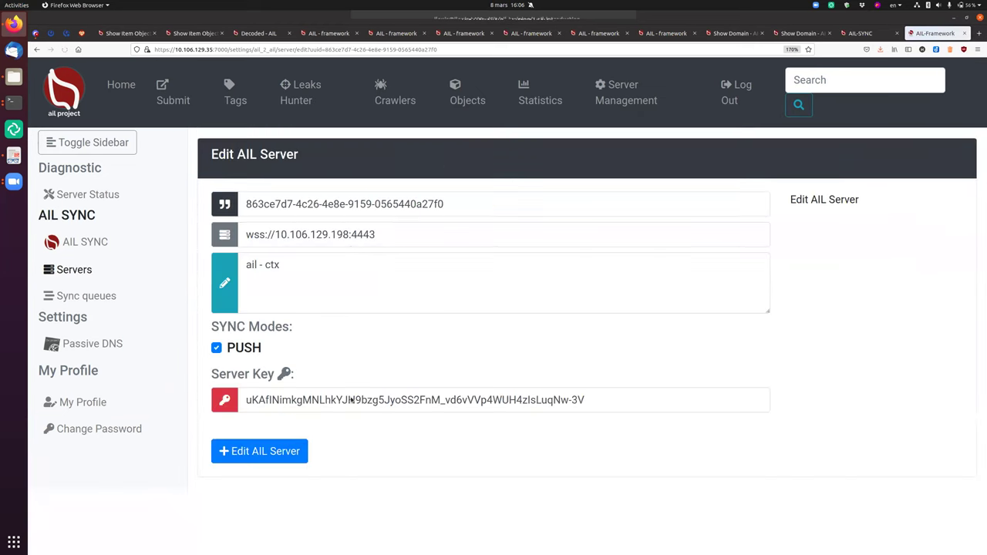
# Examine the protocol, IP address and port parts of the "ail - ctx" server's URL in the edit form
pyautogui.click(291, 233)
pyautogui.press('Home')
pyautogui.hotkey('shift', 'Right')
pyautogui.hotkey('shift', 'Right')
pyautogui.hotkey('shift', 'Right')
pyautogui.press('Home')
pyautogui.hotkey('shift', 'Right')
pyautogui.hotkey('shift', 'Right')
pyautogui.hotkey('shift', 'Right')
pyautogui.press('Right')
pyautogui.press('Right')
pyautogui.press('Right')
pyautogui.press('Right')
pyautogui.press('Right')
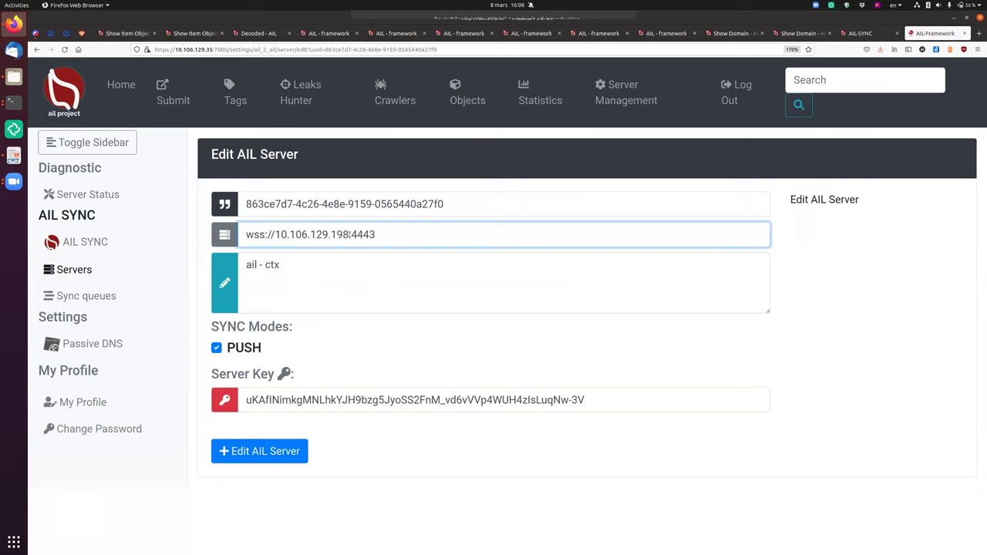
pyautogui.hotkey('shift', 'Right')
pyautogui.hotkey('shift', 'Right')
pyautogui.press('Right')
pyautogui.press('Right')
pyautogui.hotkey('shift', 'Left')
pyautogui.hotkey('shift', 'Left')
pyautogui.press('Right')
pyautogui.press('Right')
pyautogui.hotkey('shift', 'Left')
pyautogui.hotkey('shift', 'Left')
pyautogui.hotkey('shift', 'Left')
pyautogui.hotkey('shift', 'Left')
pyautogui.press('Left')
# Highlight the server key of the "ail - ctx" server for inspection
pyautogui.doubleClick(373, 399)
pyautogui.press('End')
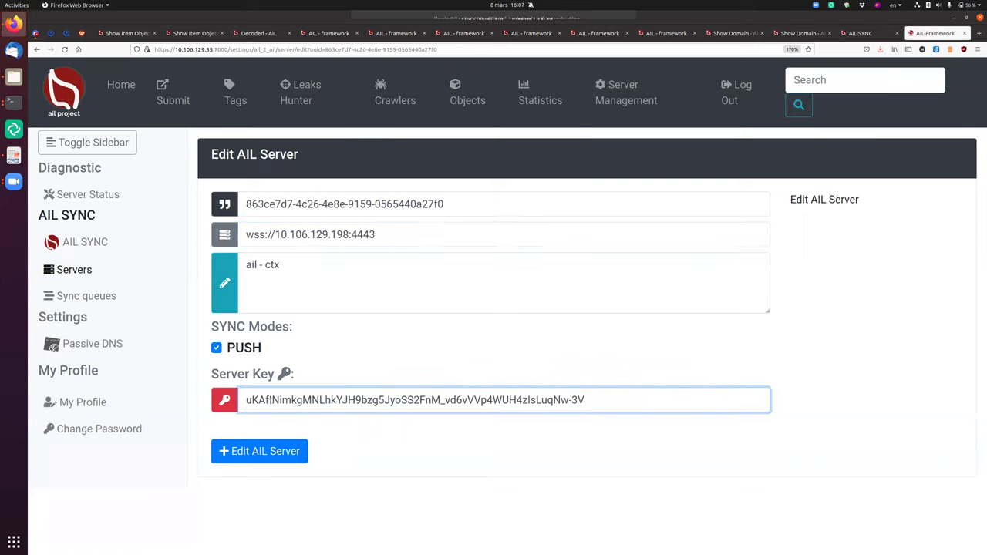
pyautogui.click(242, 400)
pyautogui.moveTo(241, 399); pyautogui.dragTo(512, 413)
pyautogui.click(838, 344)
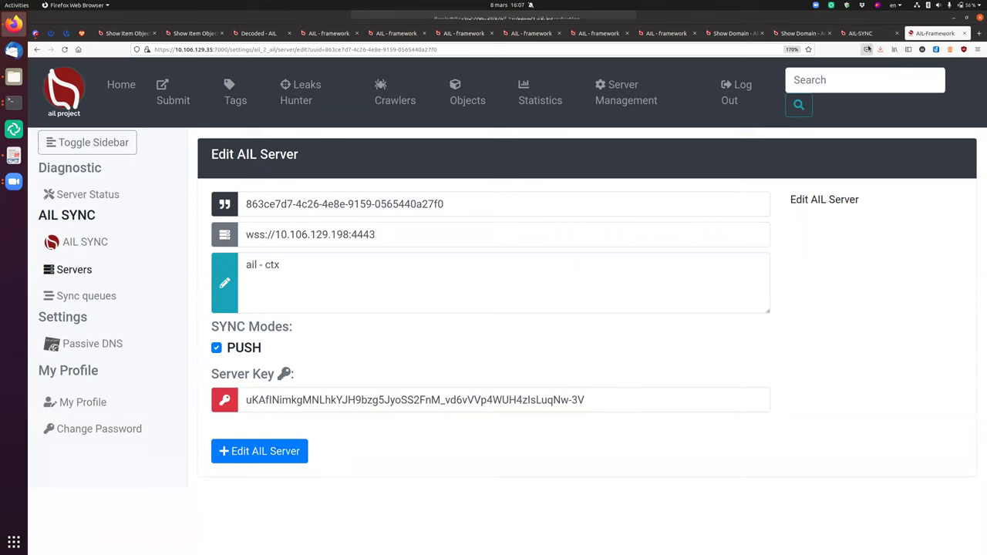
# Switch to the first instance and open the edit form of its "source" AIL server
pyautogui.click(868, 34)
pyautogui.click(802, 33)
pyautogui.click(868, 34)
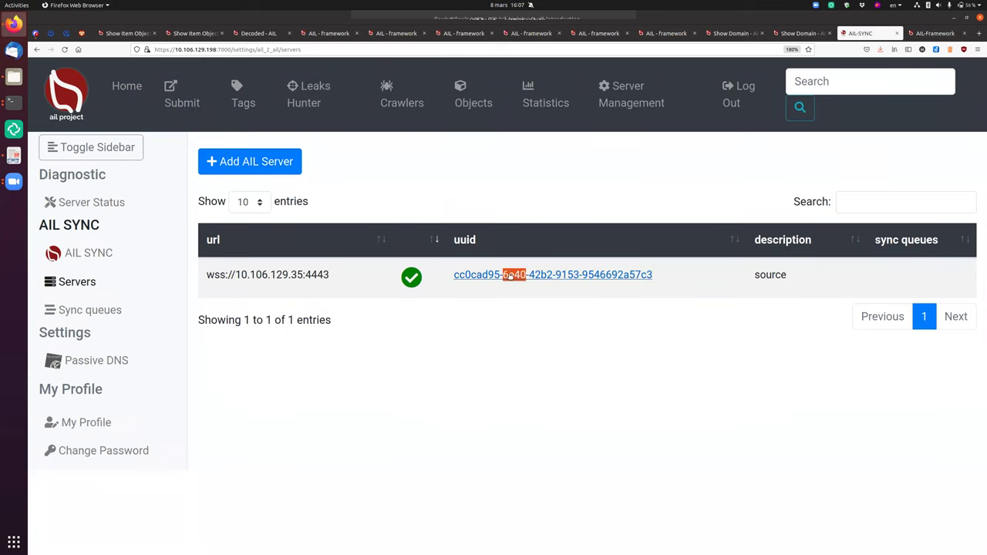
pyautogui.click(509, 275)
pyautogui.click(365, 477)
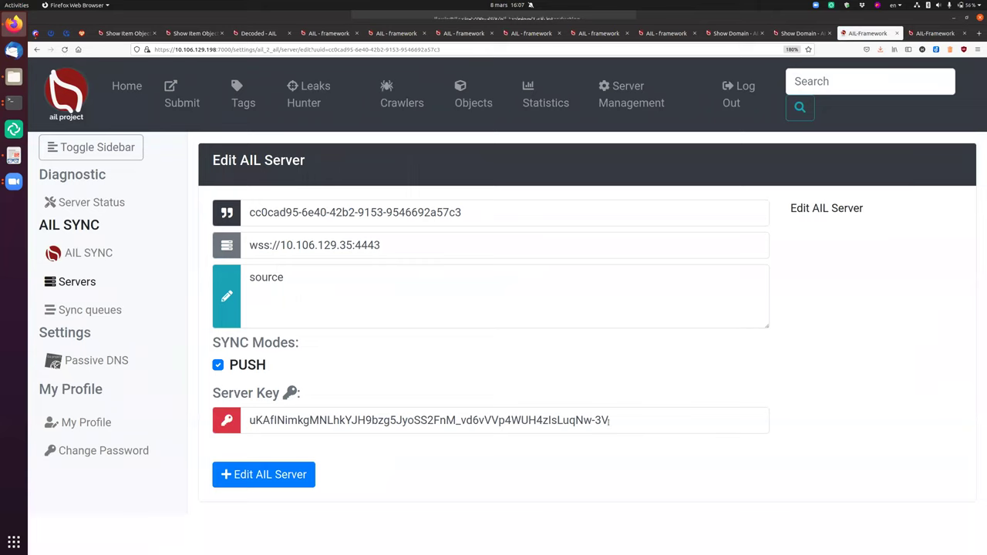
# Inspect the "source" server's key and compare the IP address in its URL with the first instance's own address
pyautogui.click(621, 420)
pyautogui.moveTo(646, 417); pyautogui.dragTo(247, 420)
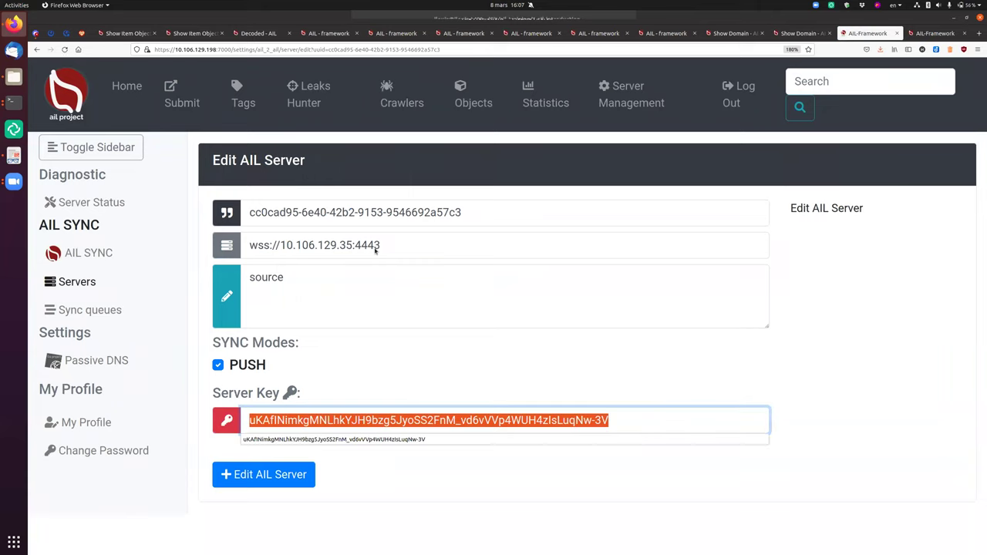
pyautogui.click(398, 244)
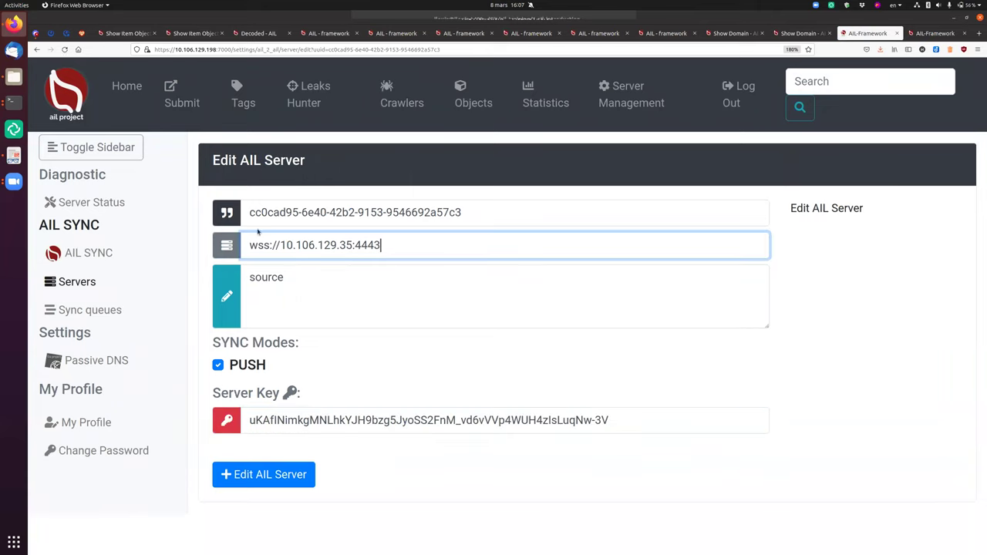
pyautogui.doubleClick(212, 49)
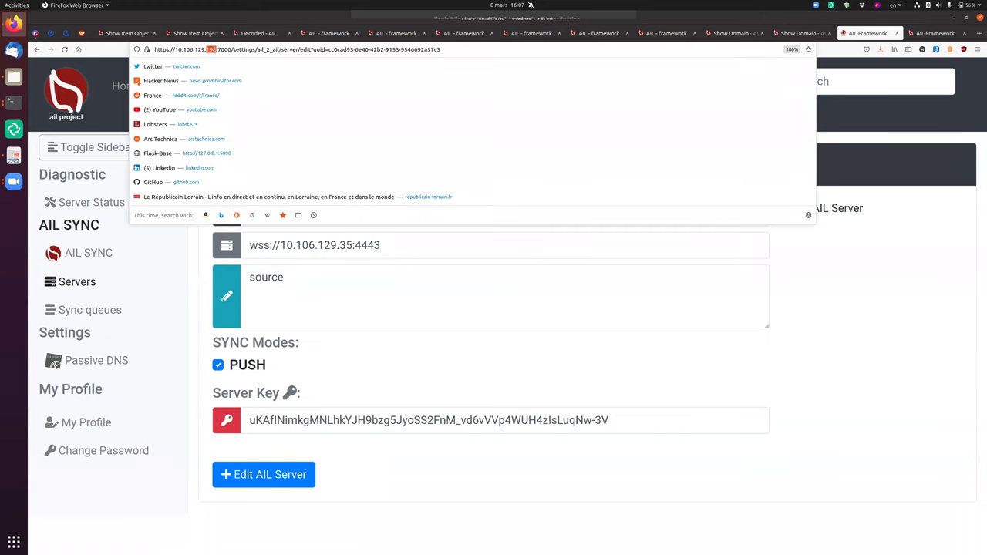
pyautogui.click(397, 246)
pyautogui.moveTo(337, 245); pyautogui.dragTo(355, 245)
# On the second instance, compare its own address with the IP address in the "ail - ctx" server's URL
pyautogui.click(936, 34)
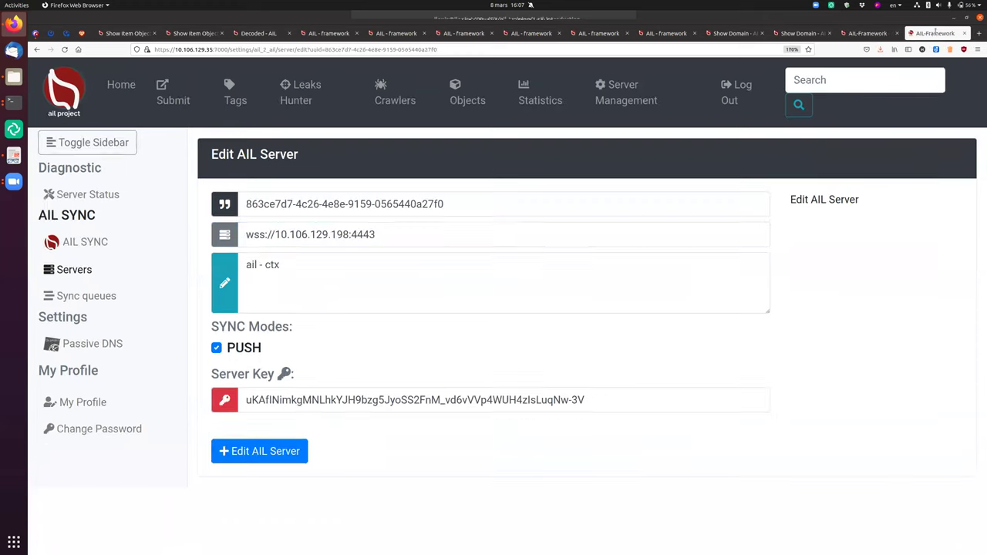
pyautogui.doubleClick(210, 48)
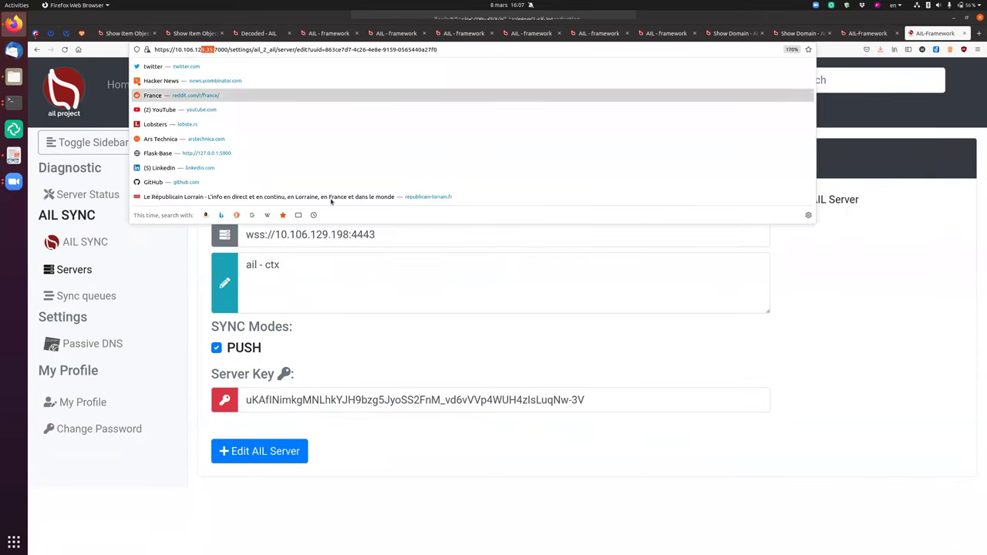
pyautogui.click(379, 236)
pyautogui.moveTo(329, 234); pyautogui.dragTo(351, 235)
pyautogui.click(498, 497)
# Return both instances to their AIL servers lists, checking the AIL Sync connections on the first instance
pyautogui.click(74, 270)
pyautogui.hotkey('ctrl', 'pageup')
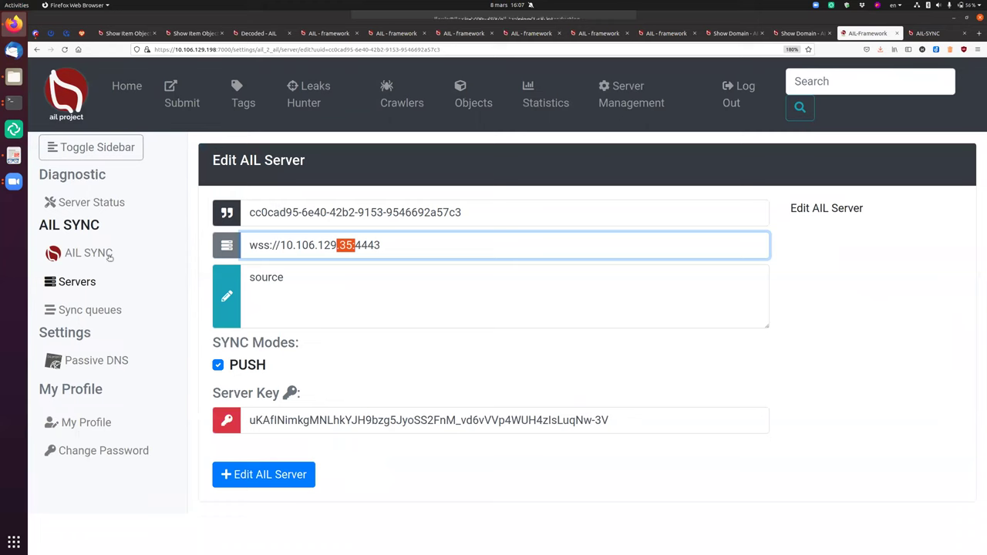
pyautogui.click(81, 281)
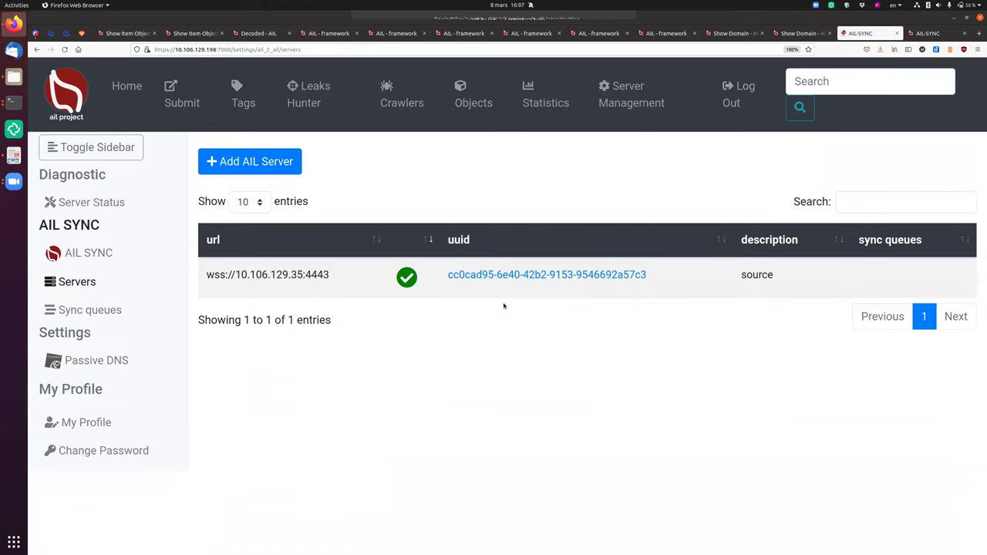
pyautogui.click(89, 253)
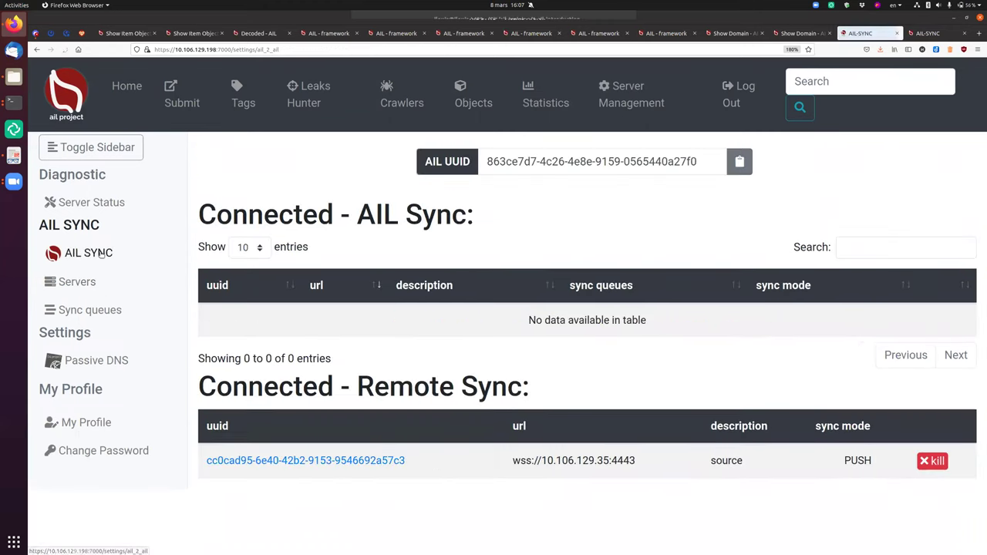
pyautogui.click(77, 283)
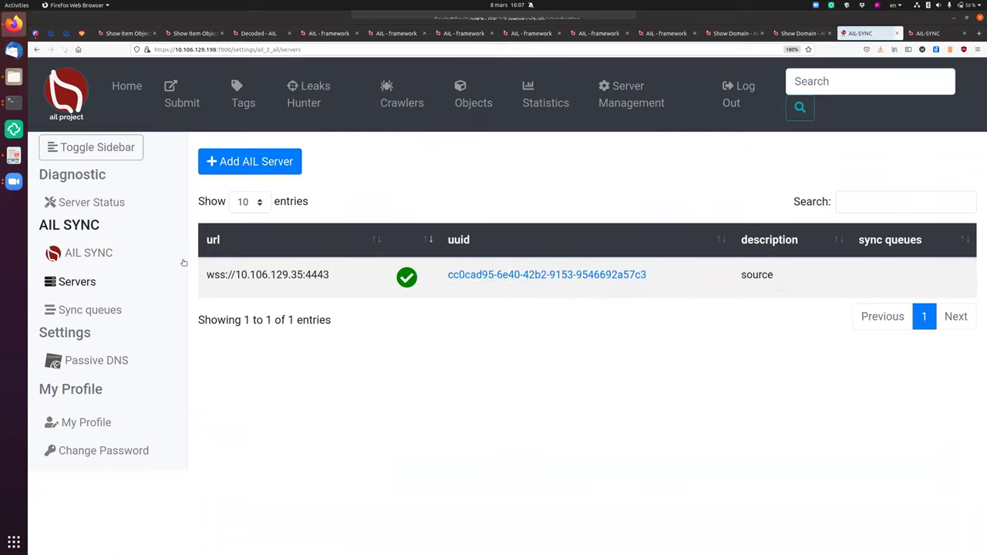
# Open the "source" server's details on the first instance and refresh its version
pyautogui.click(528, 276)
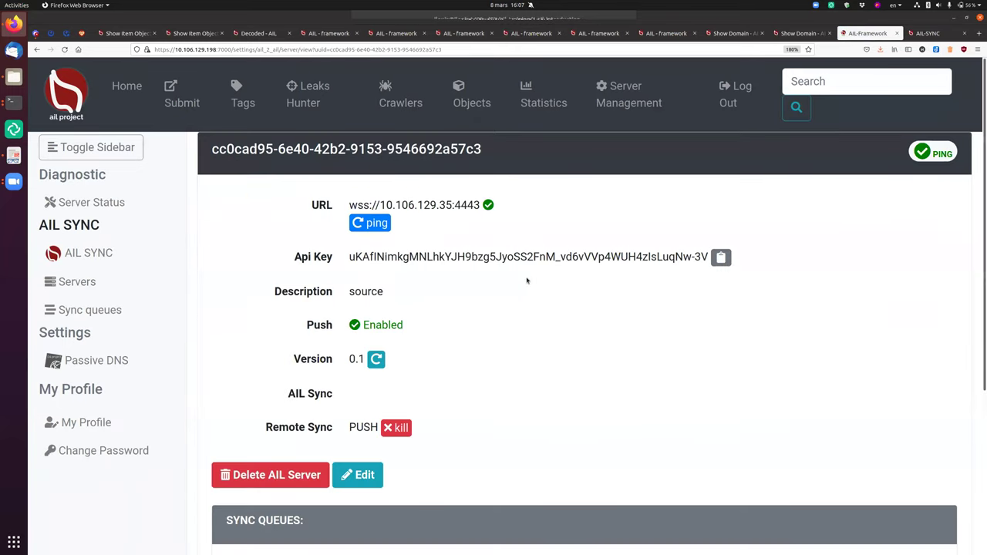
pyautogui.scroll(-1, 460, 215)
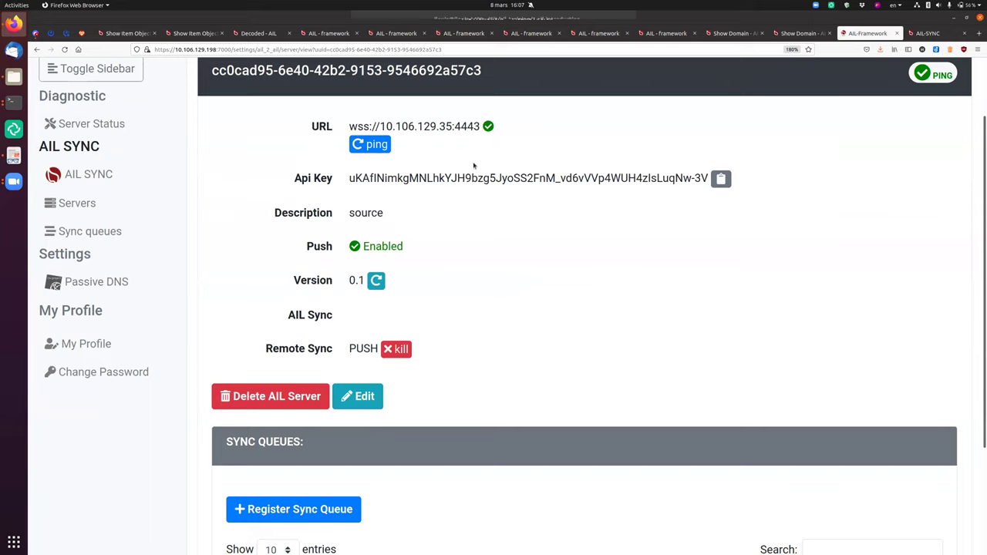
pyautogui.click(375, 281)
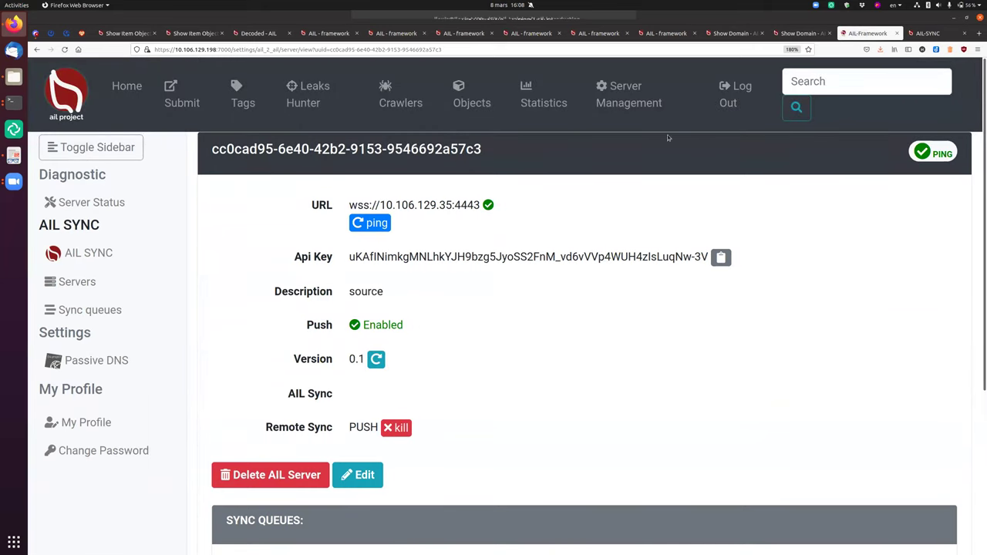
# On the second instance, open the "ail - ctx" server's details and examine its registered sync queues
pyautogui.click(928, 33)
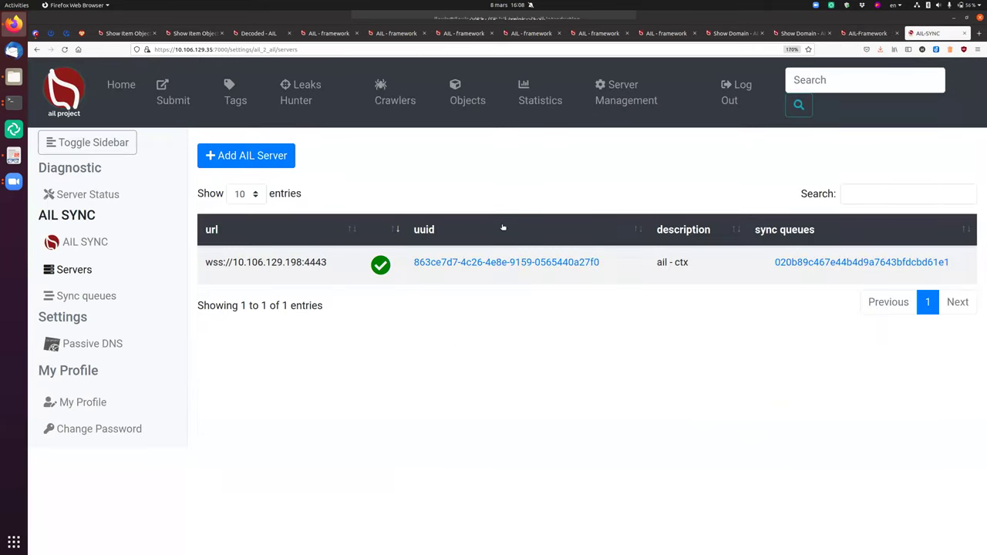
pyautogui.click(515, 263)
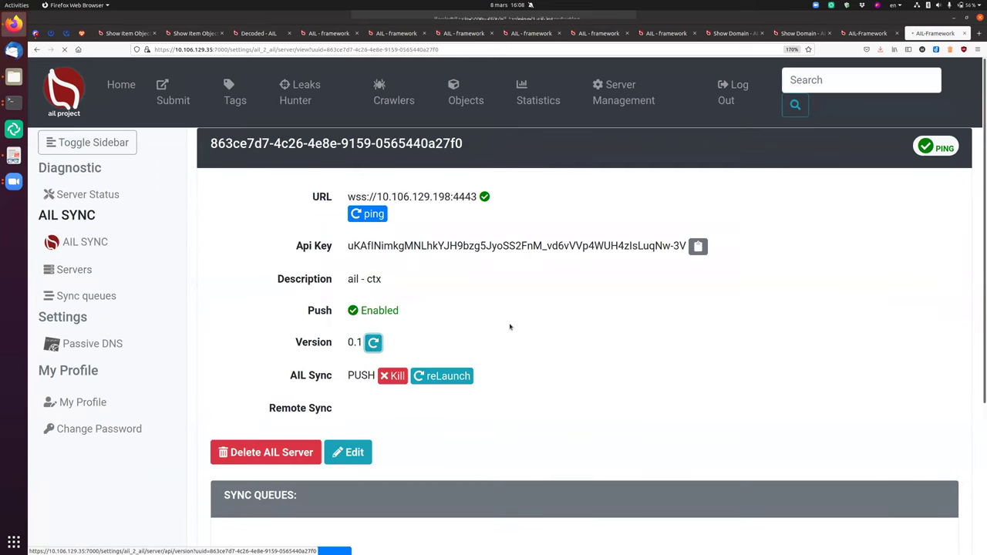
pyautogui.scroll(-5, 532, 316)
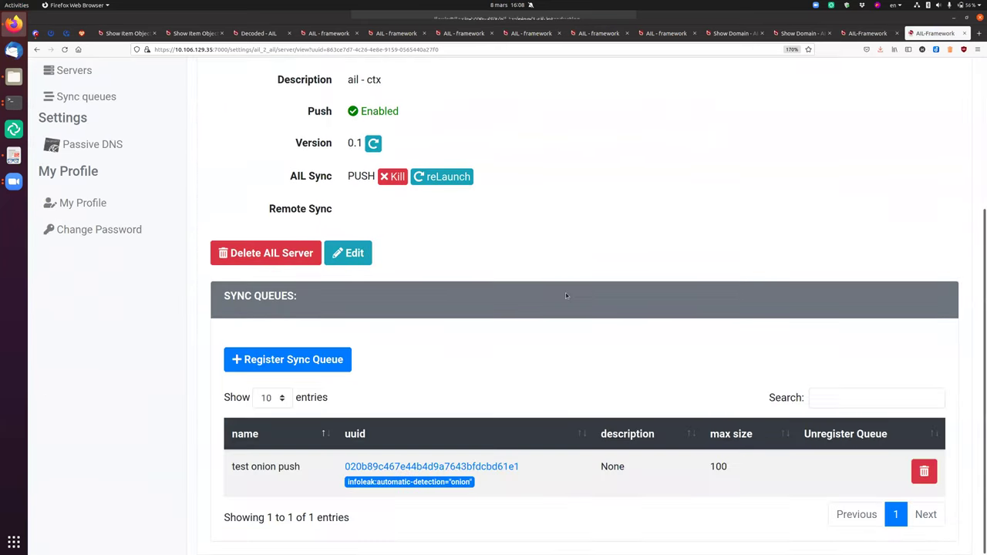
pyautogui.scroll(5, 556, 271)
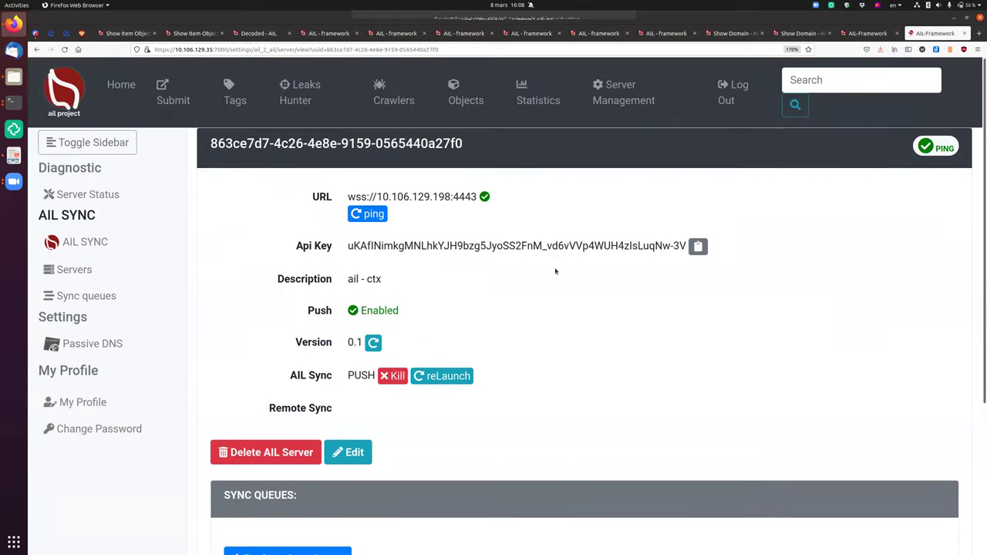
pyautogui.scroll(-5, 572, 257)
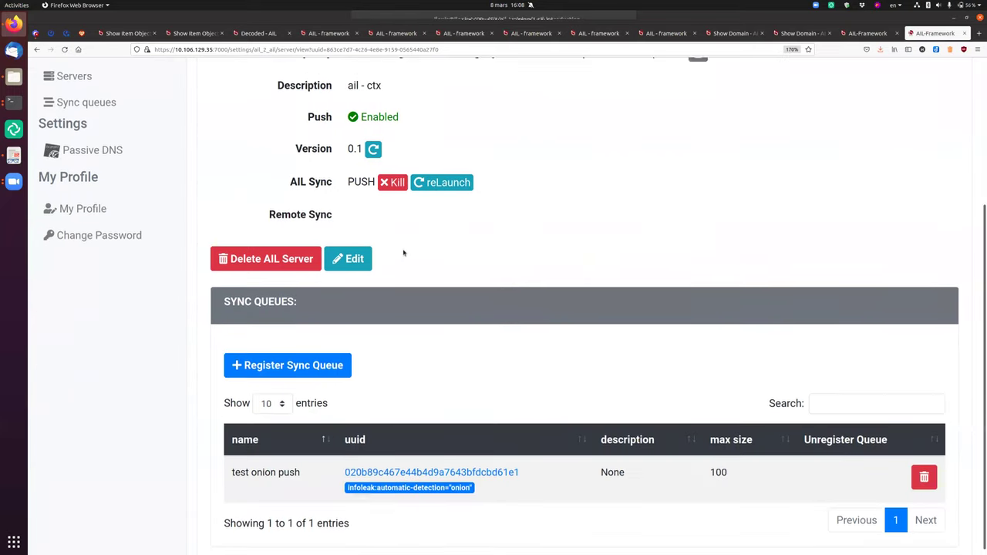
# From the second instance's sync queues list, open the "test onion push" queue and bring up its edit form
pyautogui.moveTo(222, 298); pyautogui.dragTo(299, 301)
pyautogui.click(428, 299)
pyautogui.scroll(5, 309, 300)
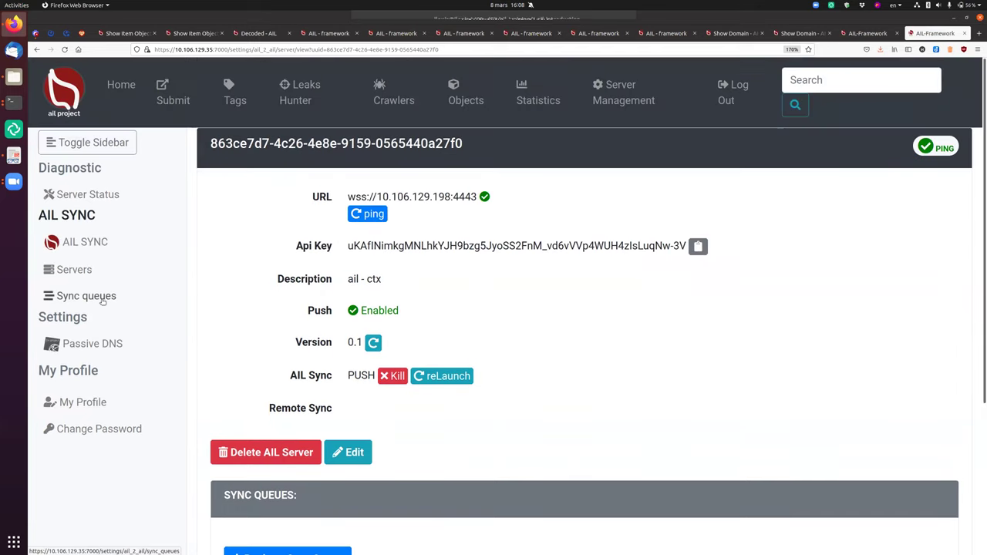
pyautogui.click(86, 298)
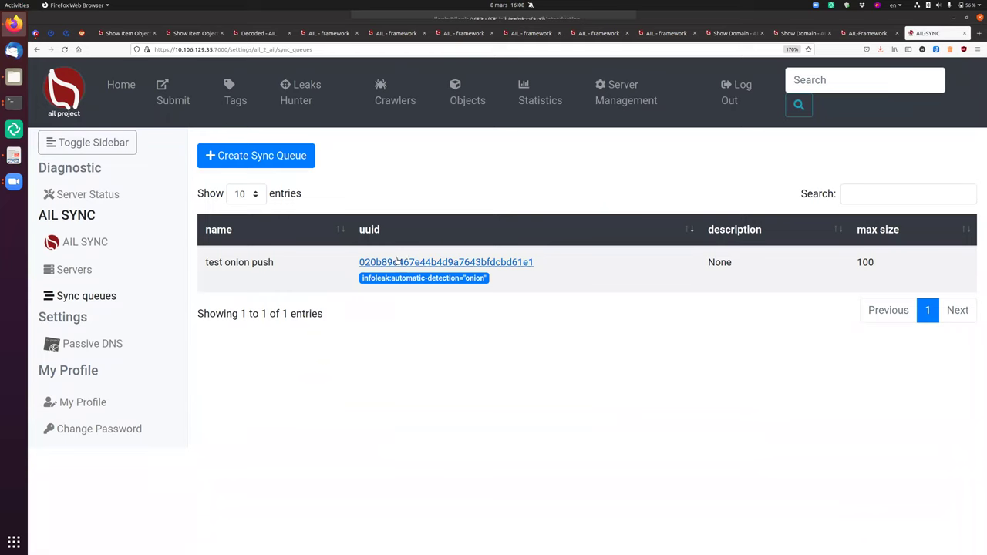
pyautogui.click(461, 264)
pyautogui.click(347, 339)
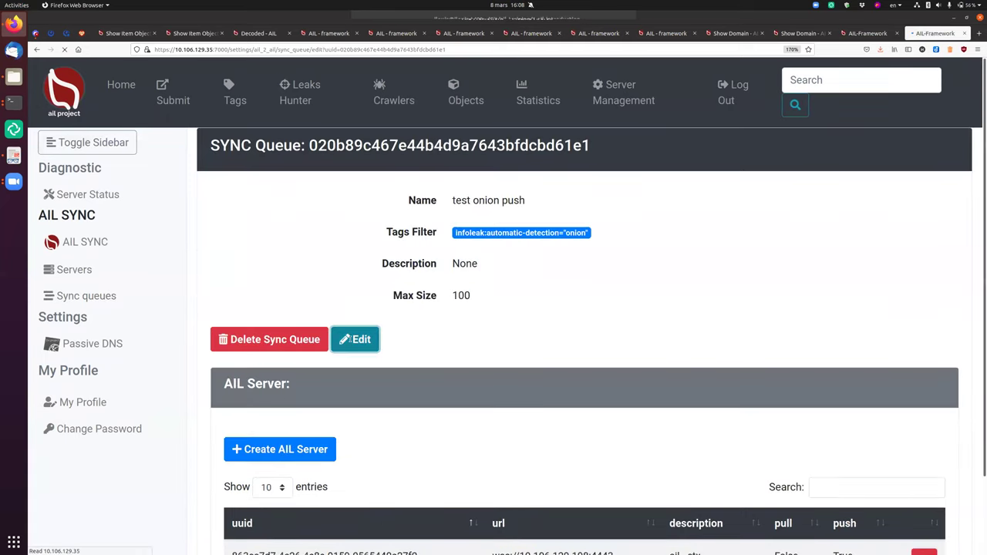
pyautogui.scroll(-2, 370, 150)
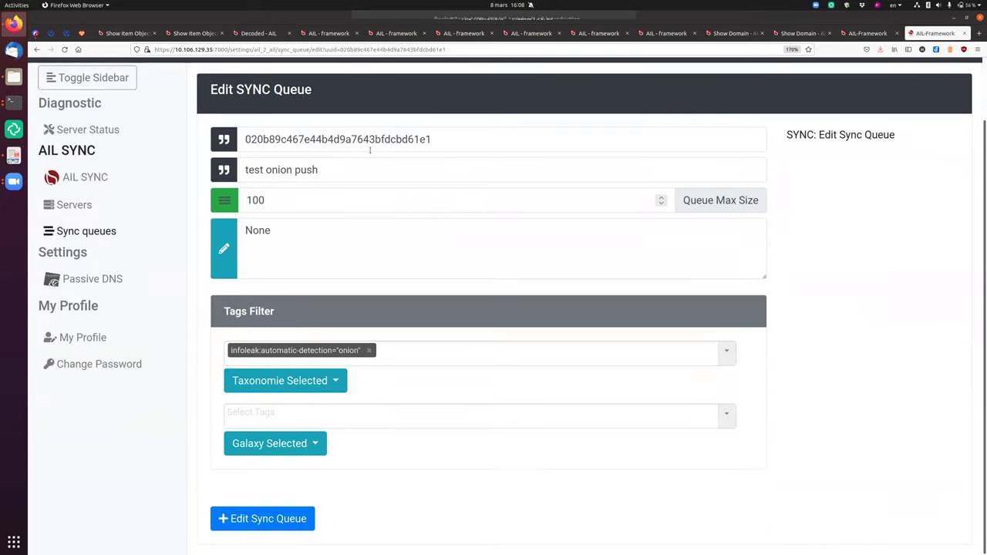
# Examine the sync queue's maximum size, name and the taxonomy tags available for its tags filter, without changing them
pyautogui.click(285, 201)
pyautogui.doubleClick(277, 201)
pyautogui.click(305, 203)
pyautogui.click(315, 170)
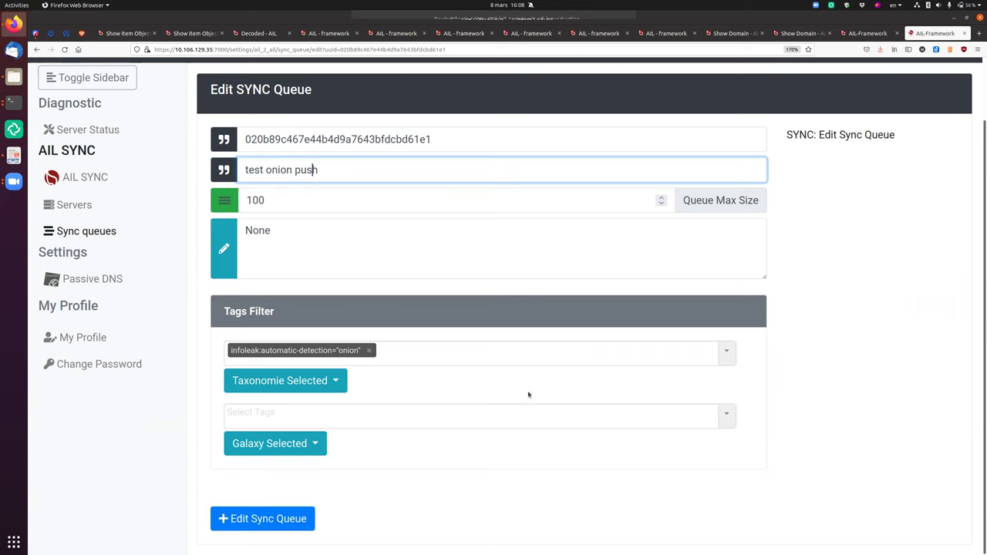
pyautogui.click(488, 355)
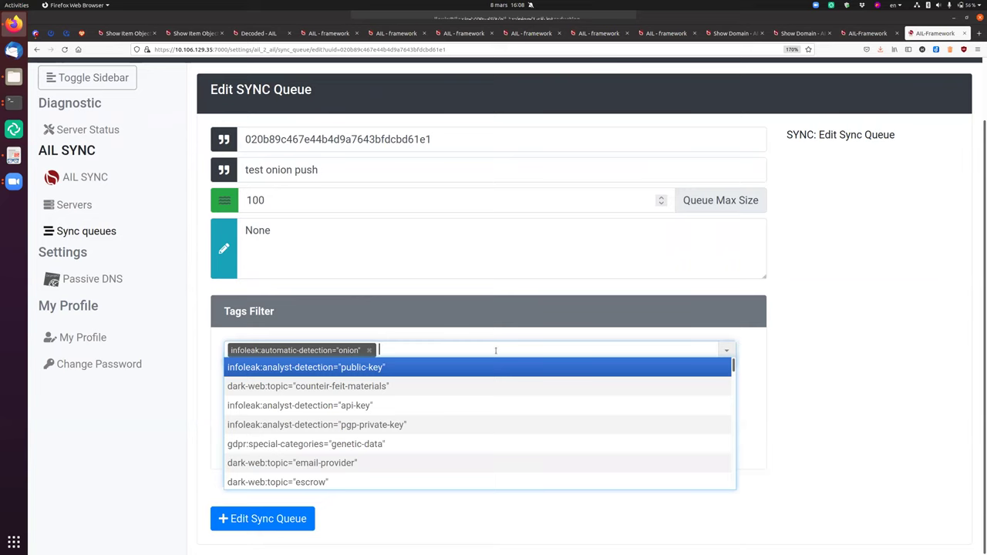
pyautogui.click(818, 359)
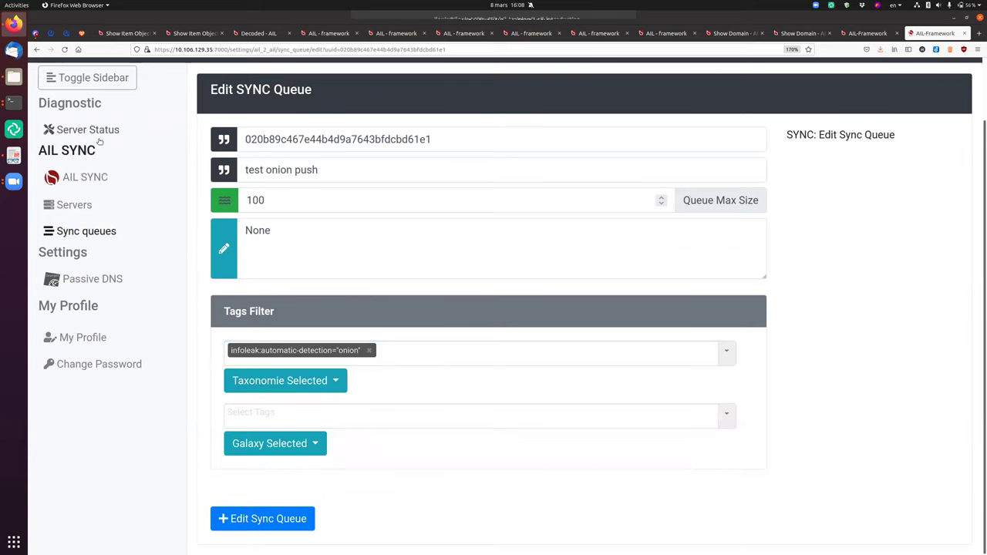
# Open the item submission form on the second instance and the search for items by tags on the first instance
pyautogui.scroll(2, 115, 163)
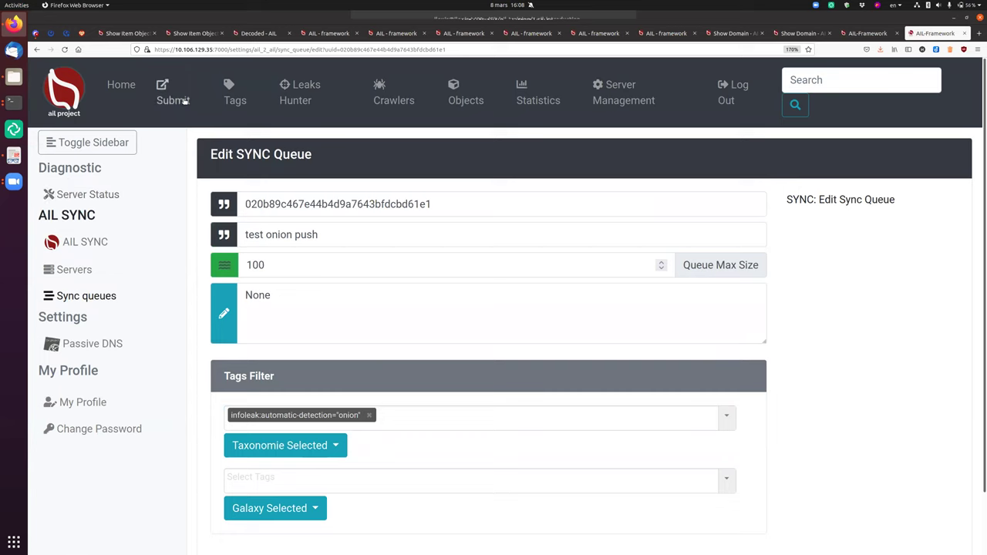
pyautogui.click(165, 100)
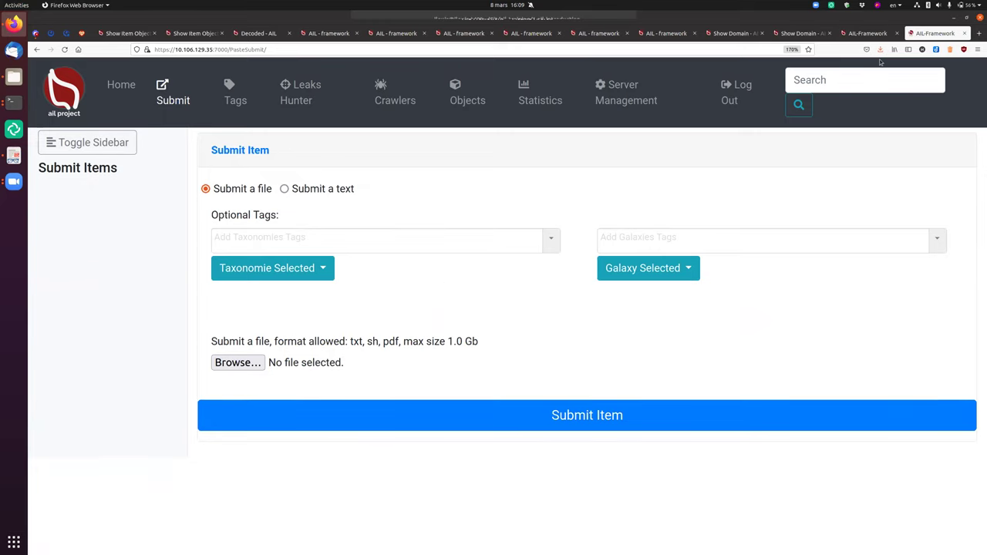
pyautogui.click(874, 34)
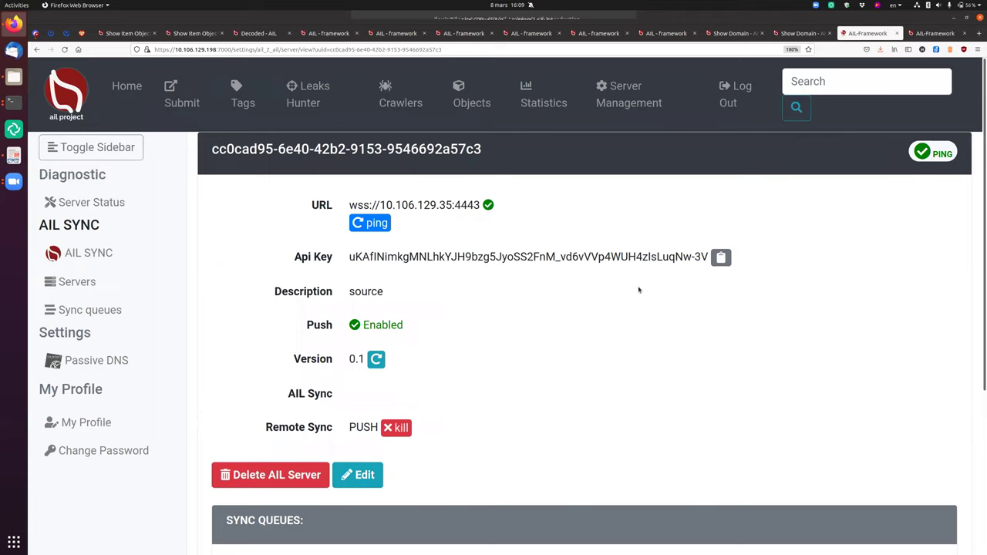
pyautogui.click(240, 98)
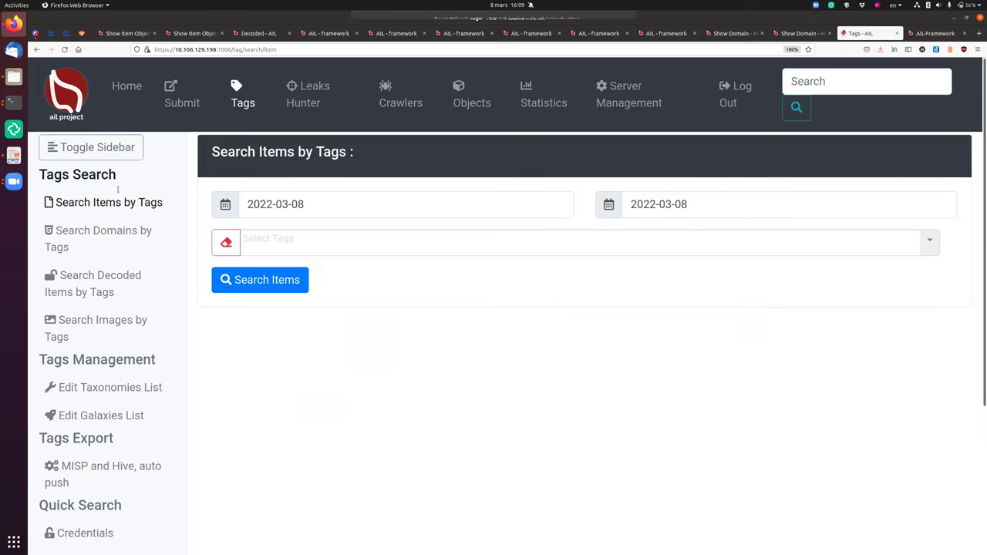
# Return to the second instance's server management and view its sync queues list, followed by its AIL servers list
pyautogui.click(934, 33)
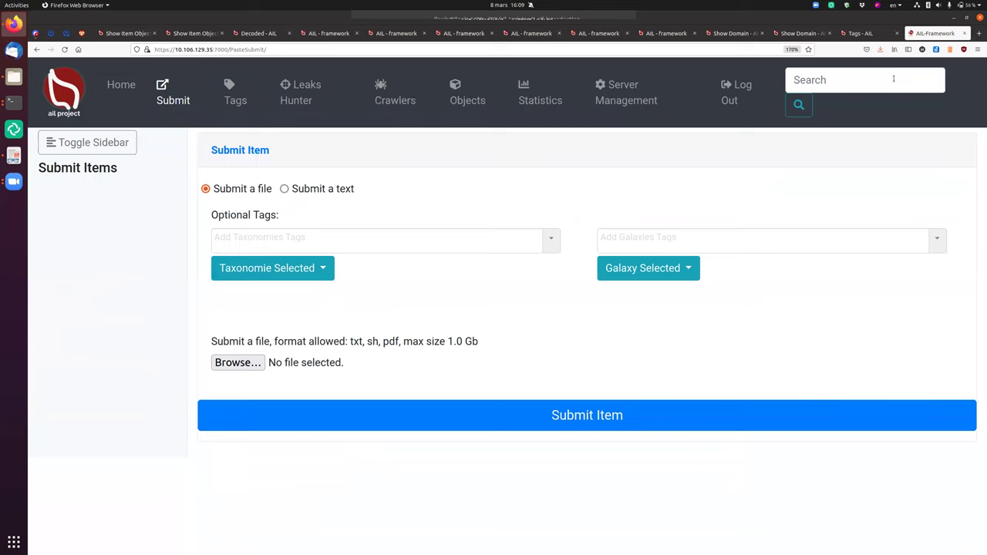
pyautogui.click(627, 92)
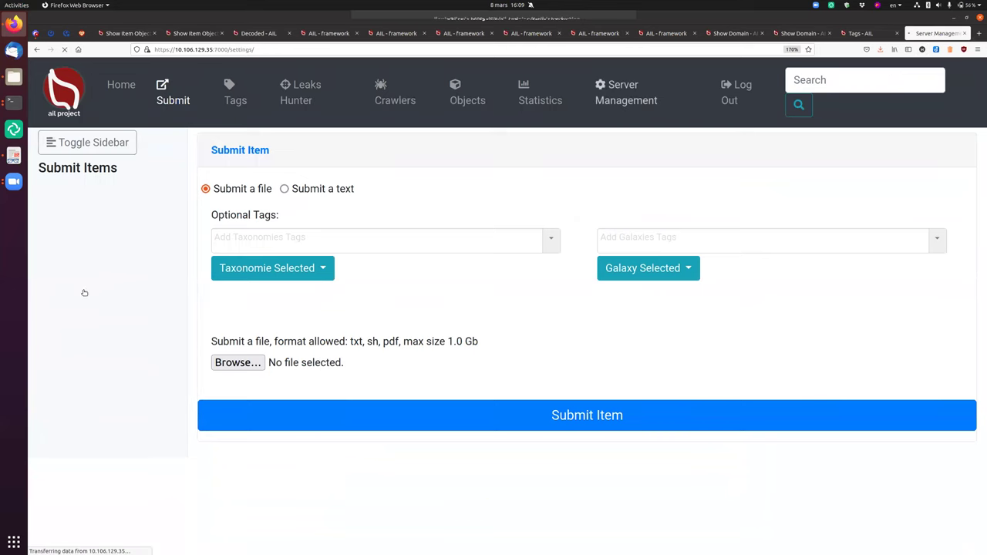
pyautogui.click(86, 296)
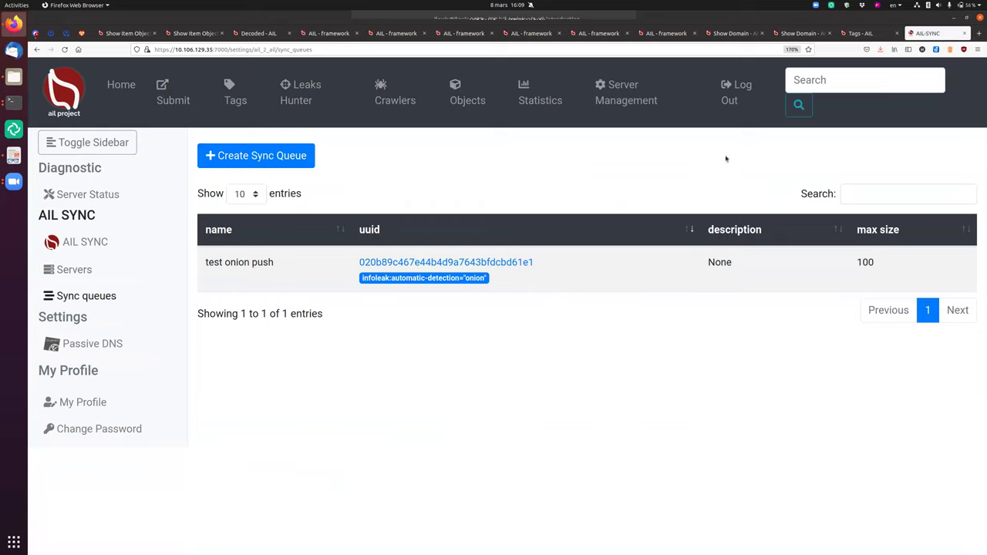
pyautogui.click(15, 183)
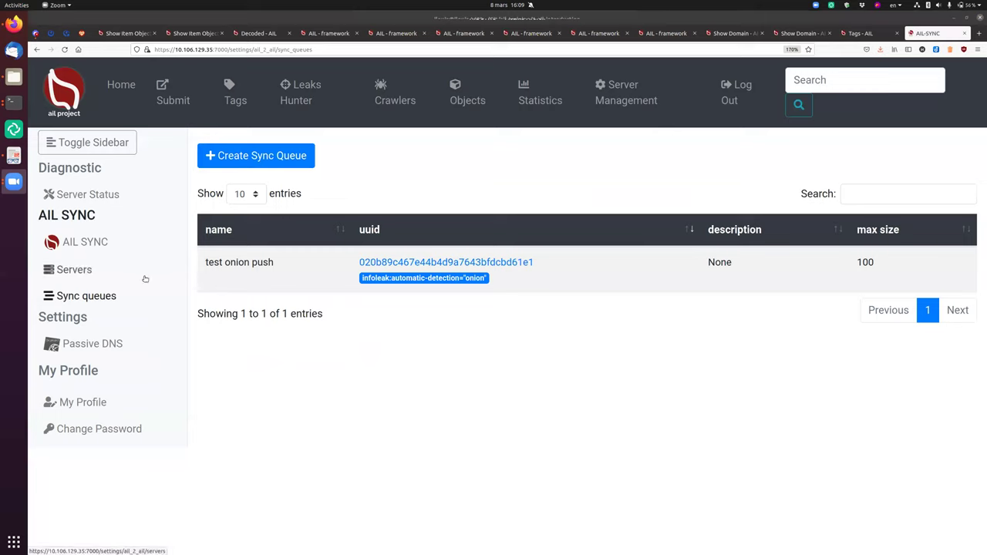
pyautogui.click(77, 270)
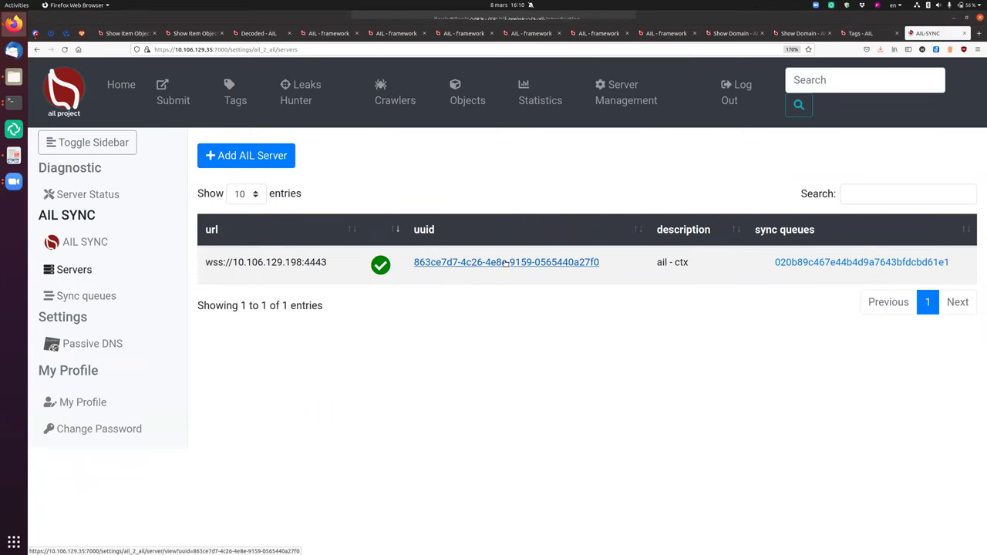